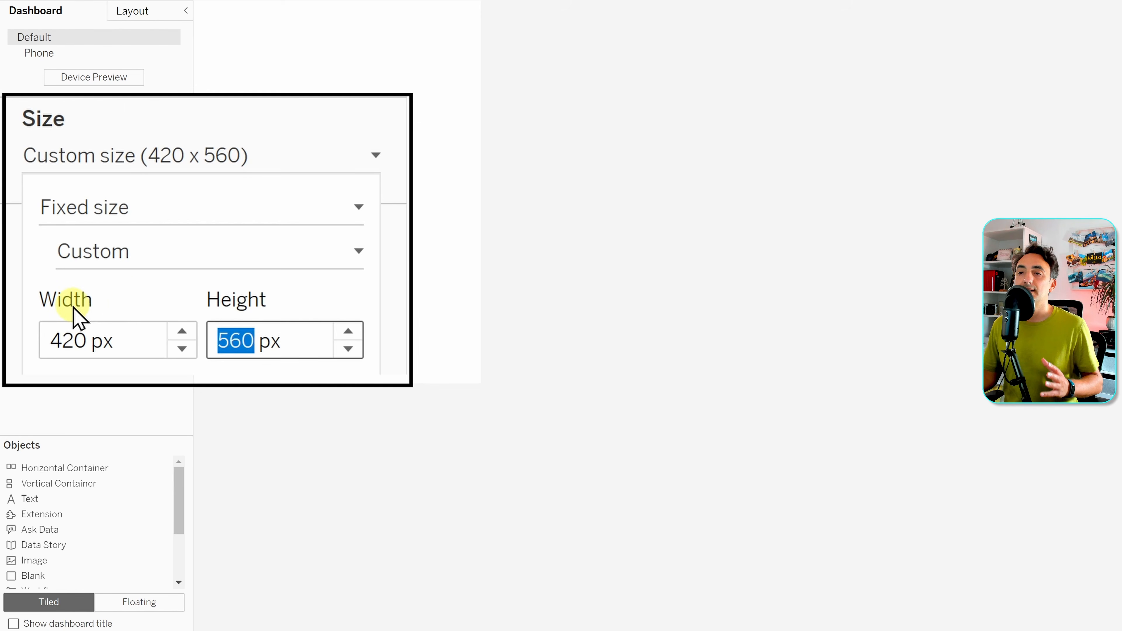
- Set the dashboard's custom size to 1200 px wide by 800 px high
{"action": "double_click", "coordinate": [90, 343]}
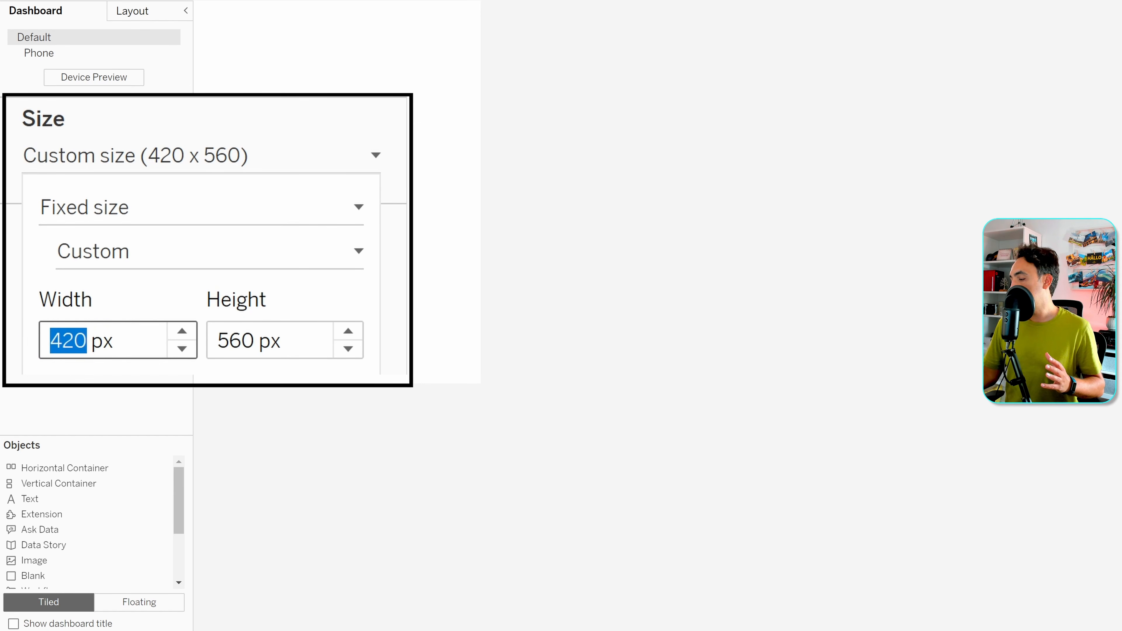
{"action": "type", "text": "1200"}
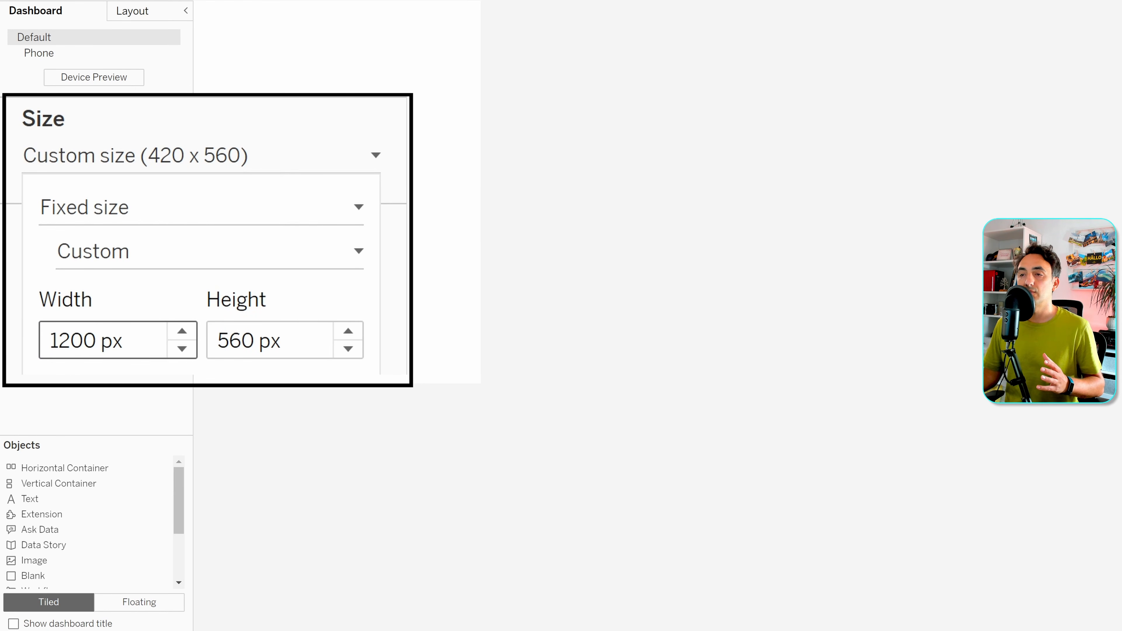
{"action": "left_click", "coordinate": [245, 334]}
{"action": "left_click_drag", "start_coordinate": [251, 331], "coordinate": [202, 335]}
{"action": "type", "text": "8"}
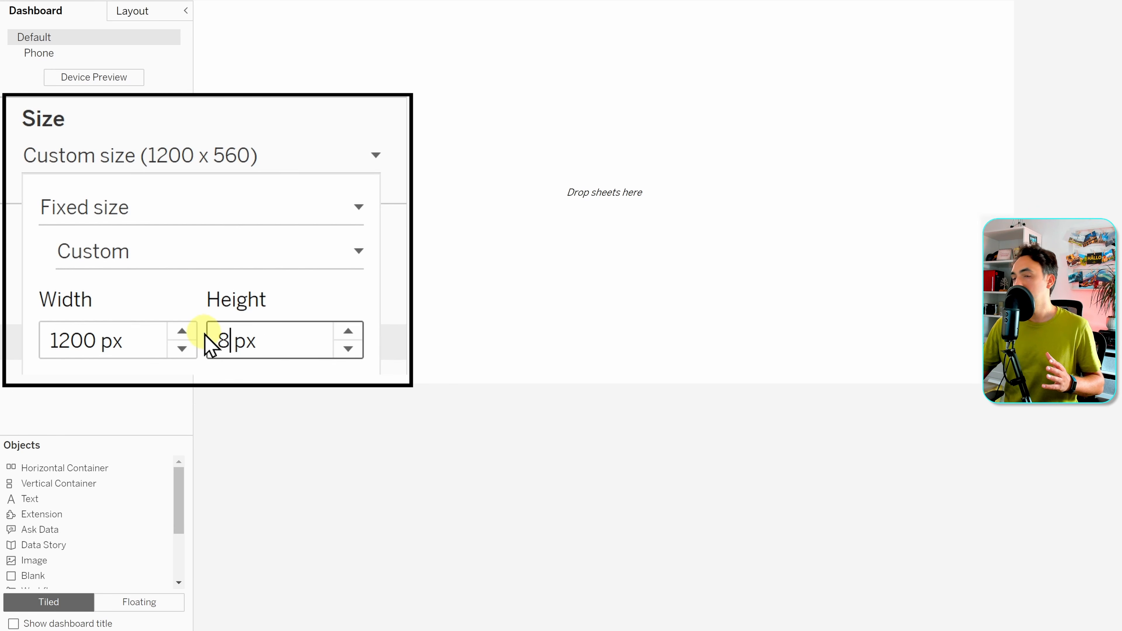
{"action": "type", "text": "00"}
{"action": "left_click", "coordinate": [168, 383]}
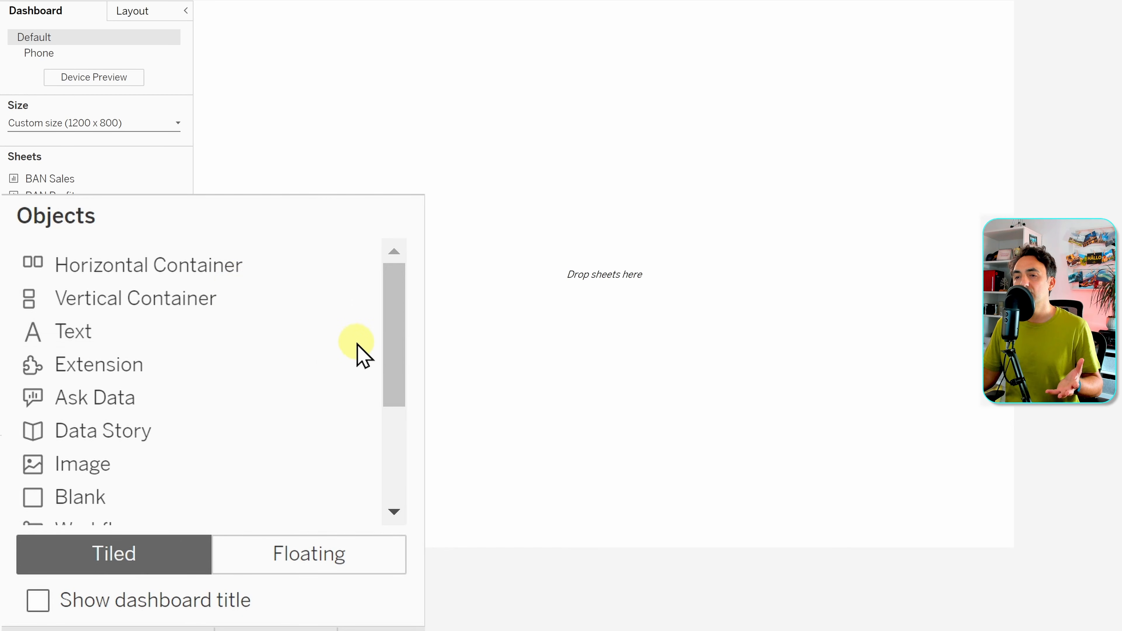
{"action": "left_click_drag", "start_coordinate": [391, 345], "coordinate": [391, 400]}
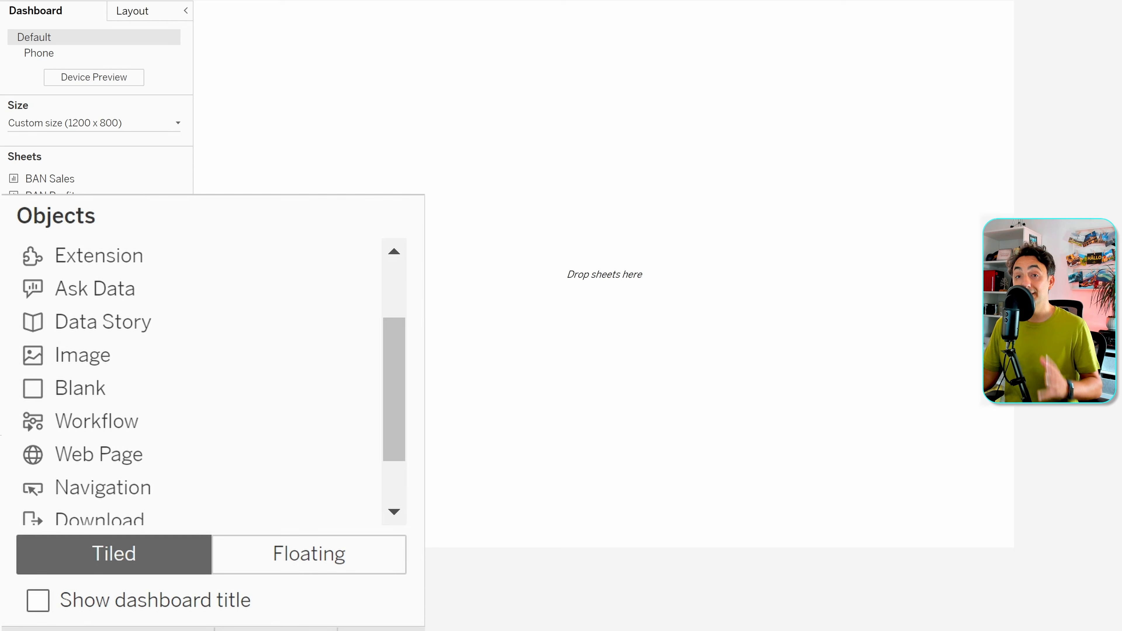
{"action": "scroll", "coordinate": [190, 406], "scroll_direction": "up", "scroll_amount": 3}
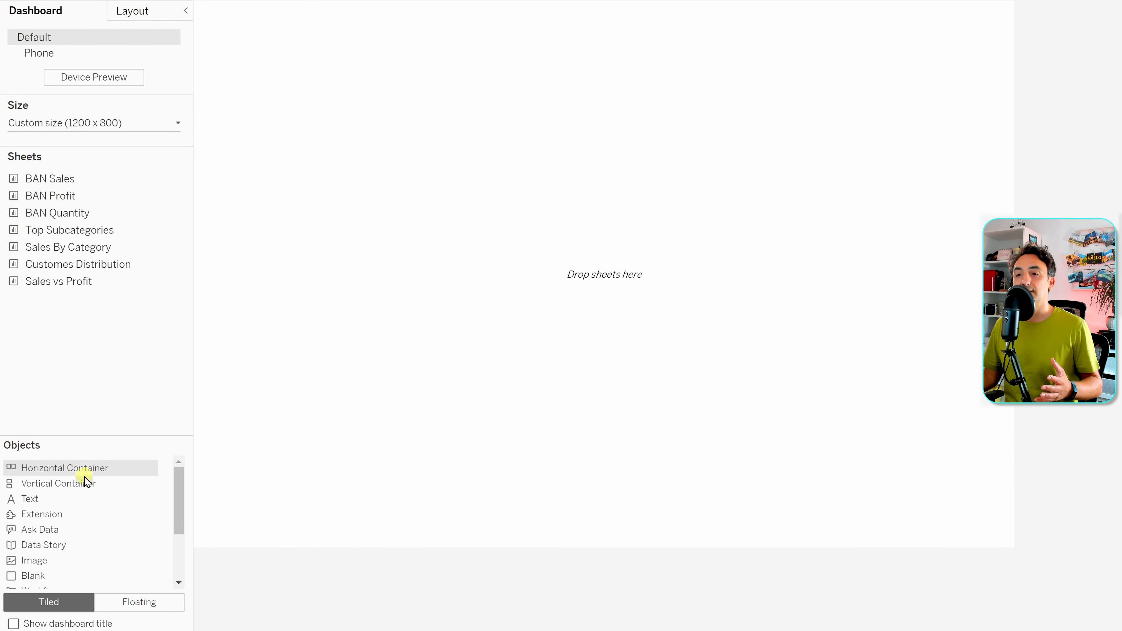
- Fill the canvas with a horizontal container and drop the Top Subcategories bar chart into it
{"action": "left_click_drag", "start_coordinate": [76, 469], "coordinate": [268, 439]}
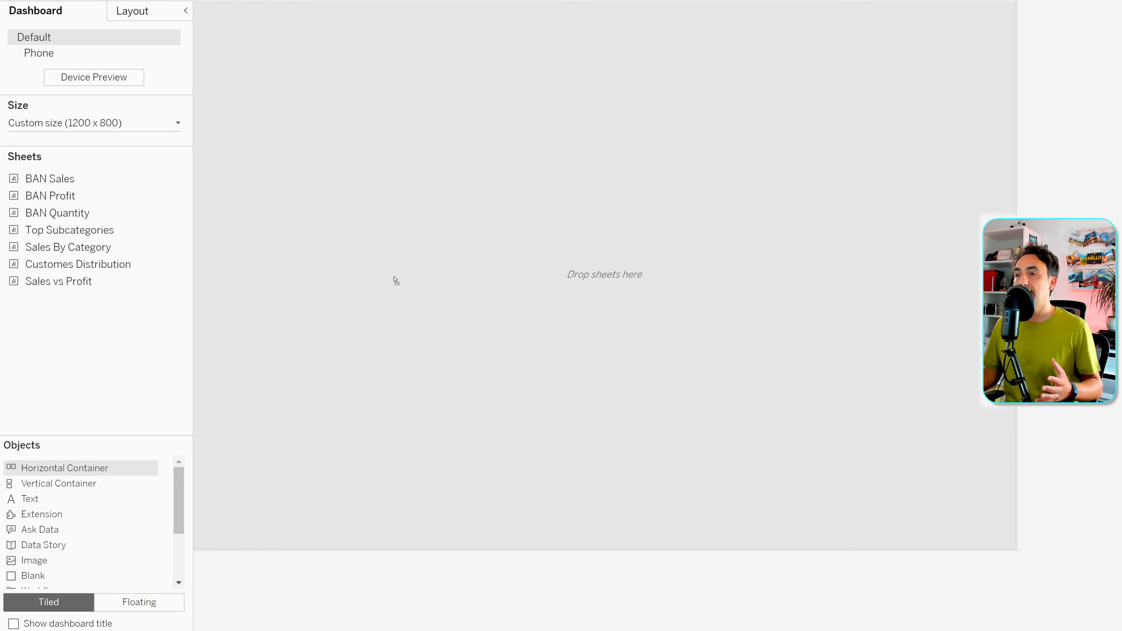
{"action": "left_click_drag", "start_coordinate": [470, 236], "coordinate": [505, 251]}
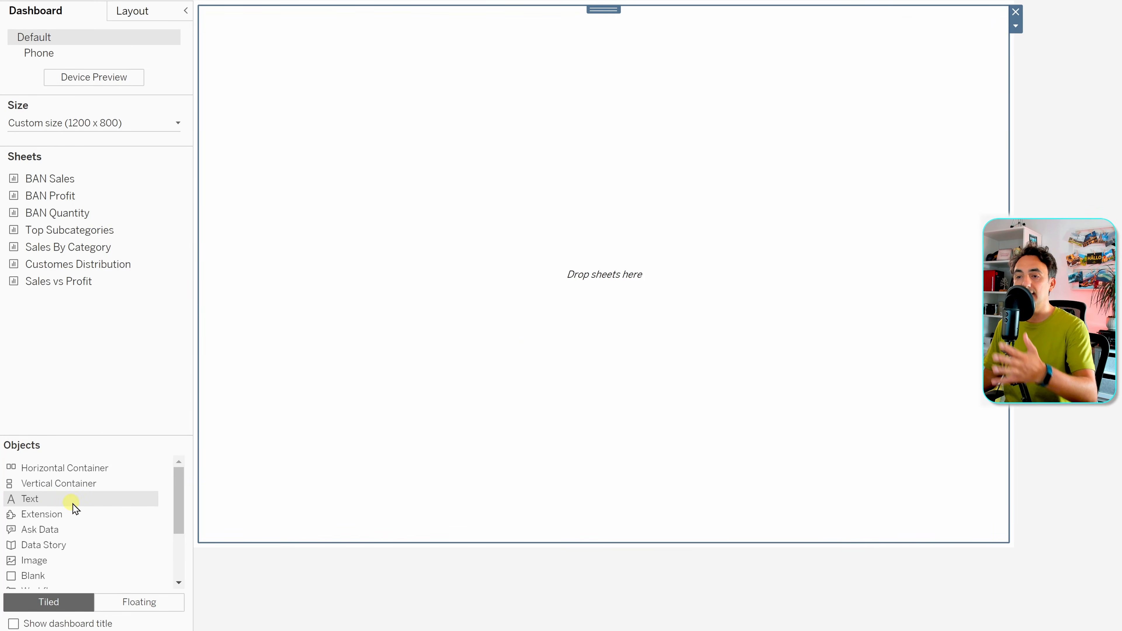
{"action": "scroll", "coordinate": [76, 512], "scroll_direction": "down", "scroll_amount": 2}
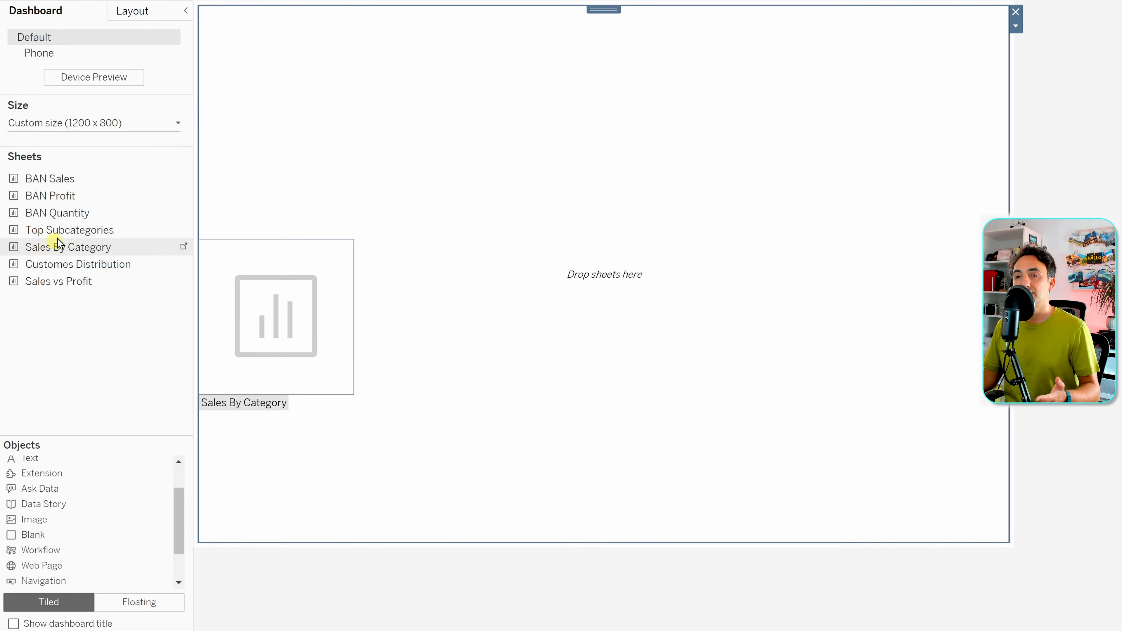
{"action": "left_click_drag", "start_coordinate": [43, 234], "coordinate": [334, 268]}
{"action": "left_click_drag", "start_coordinate": [286, 209], "coordinate": [300, 207]}
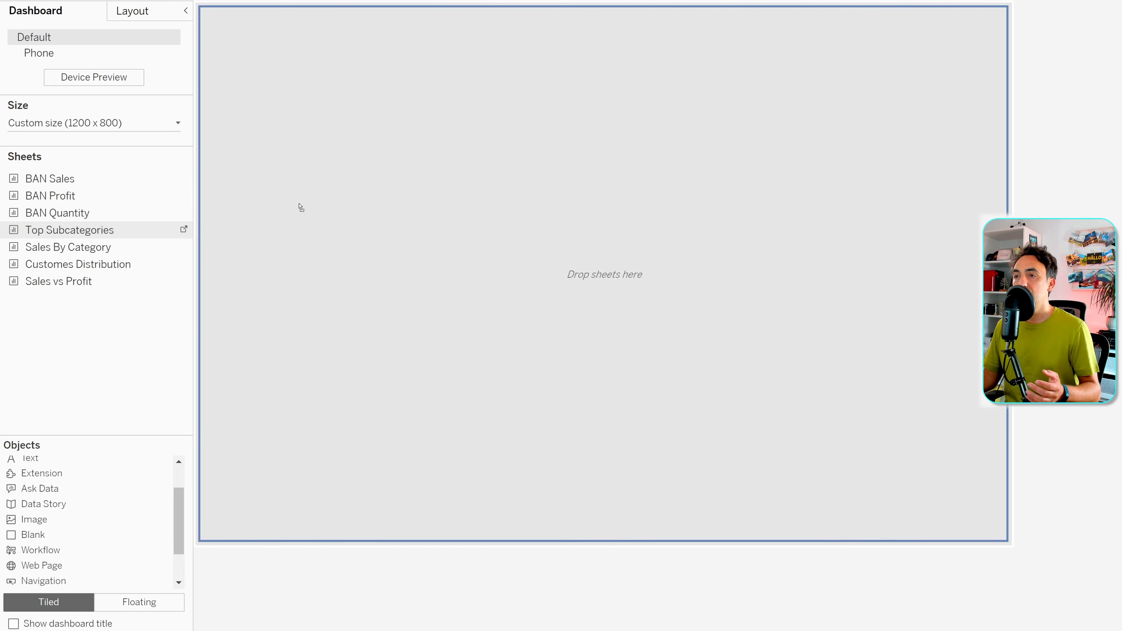
{"action": "left_click_drag", "start_coordinate": [504, 264], "coordinate": [461, 264]}
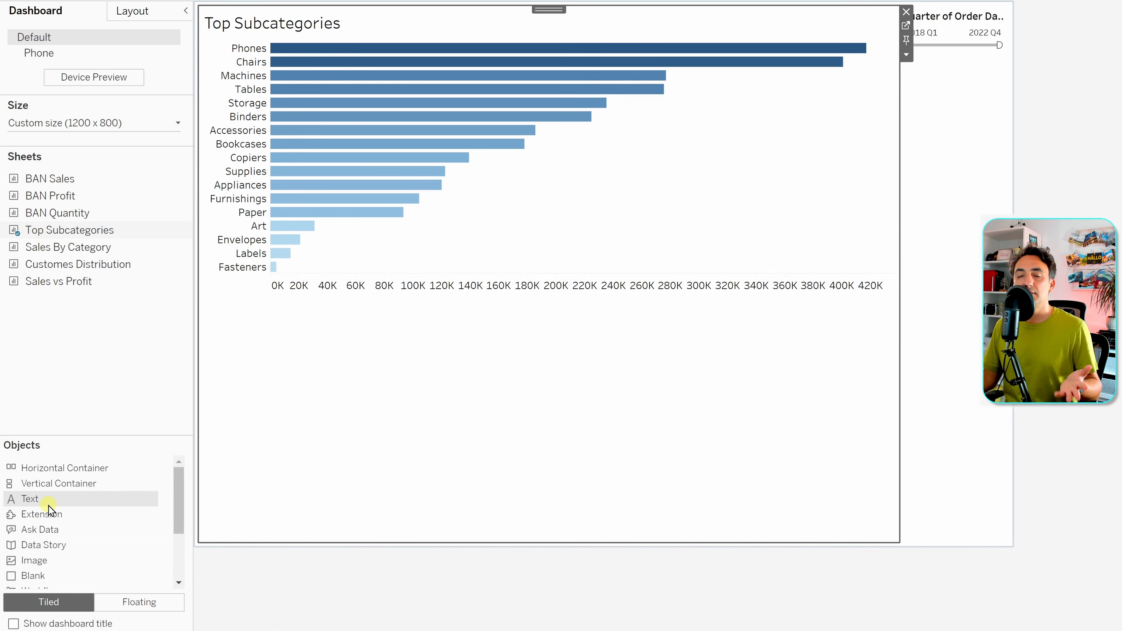
- Add a 'Sales Dashboard' text title at font size 20 above the Top Subcategories chart
{"action": "left_click_drag", "start_coordinate": [38, 507], "coordinate": [549, 103]}
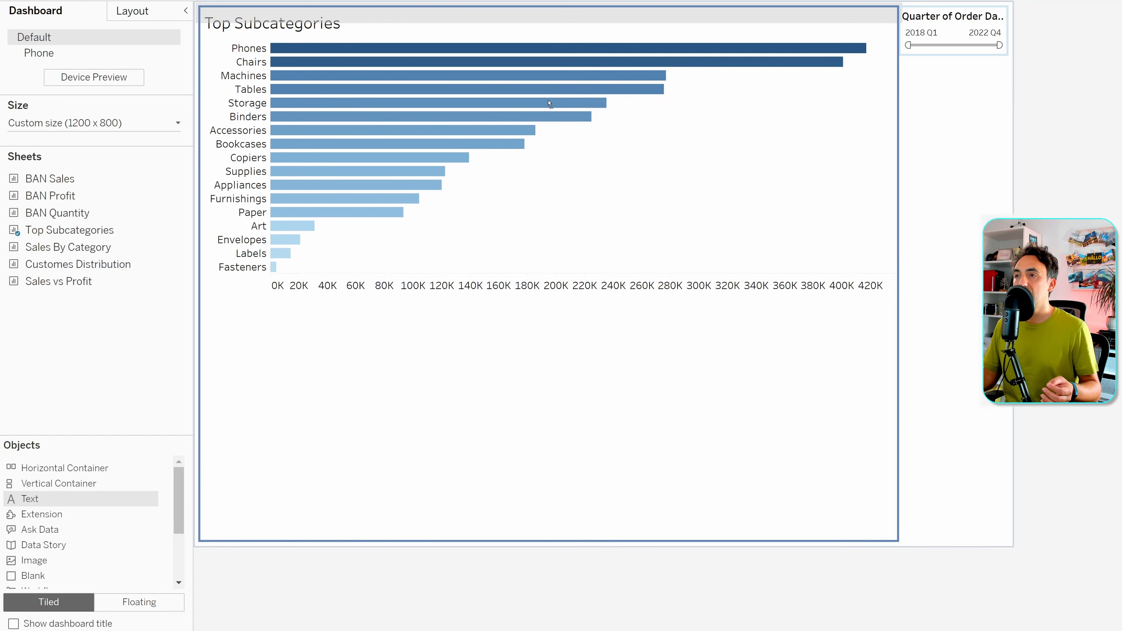
{"action": "left_click_drag", "start_coordinate": [576, 38], "coordinate": [573, 34]}
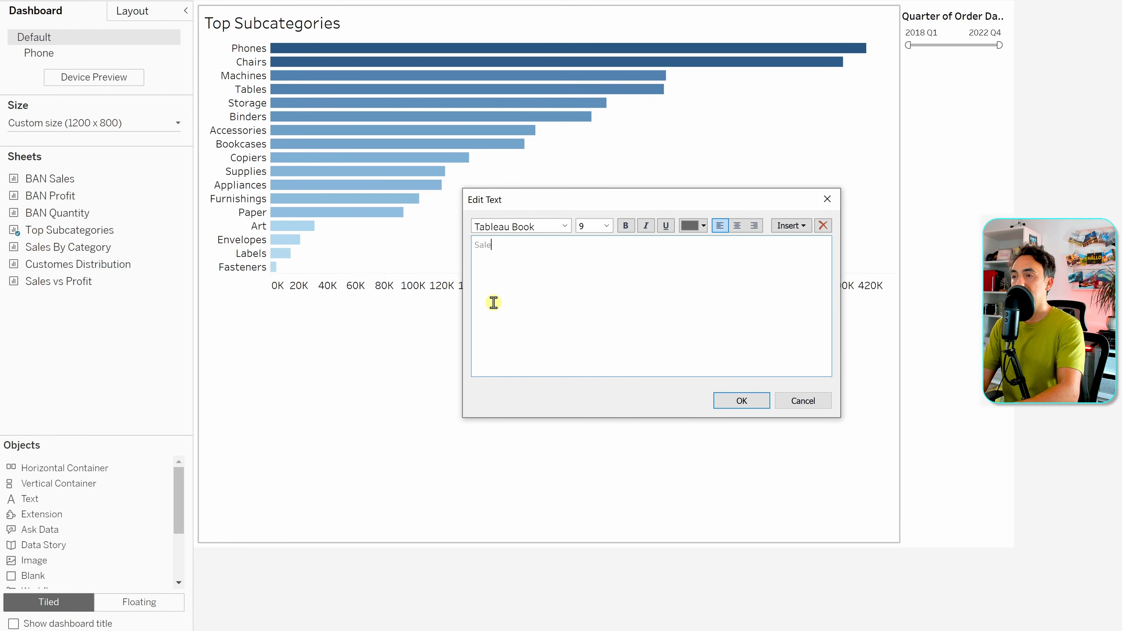
{"action": "type", "text": "Sales Dashboard"}
{"action": "key", "text": "ctrl+a"}
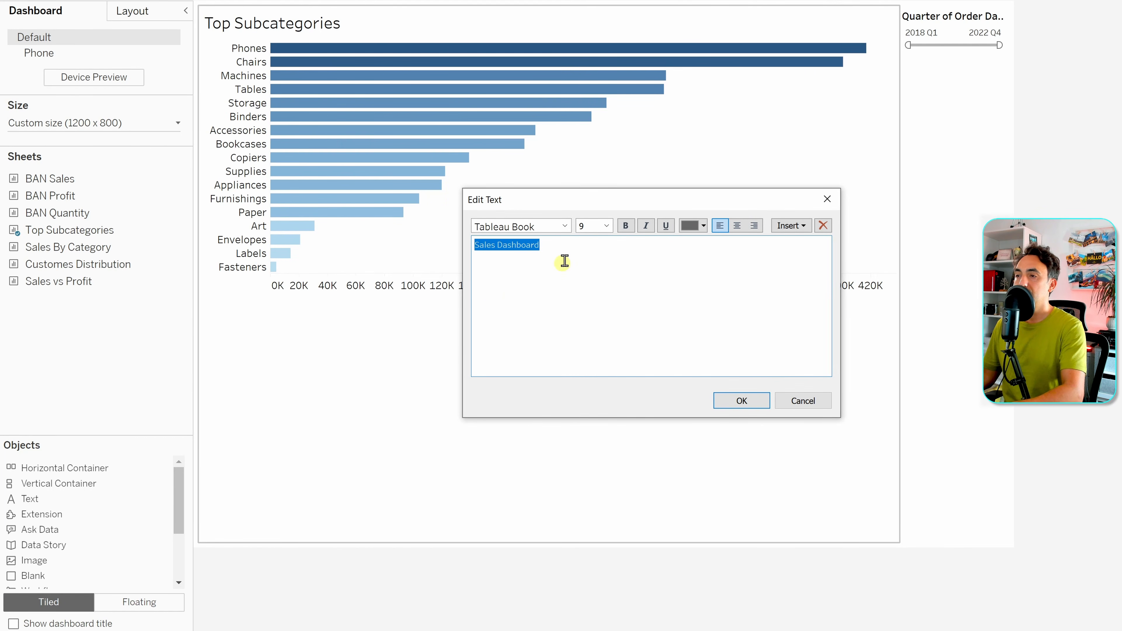
{"action": "left_click", "coordinate": [610, 227]}
{"action": "left_click", "coordinate": [597, 330]}
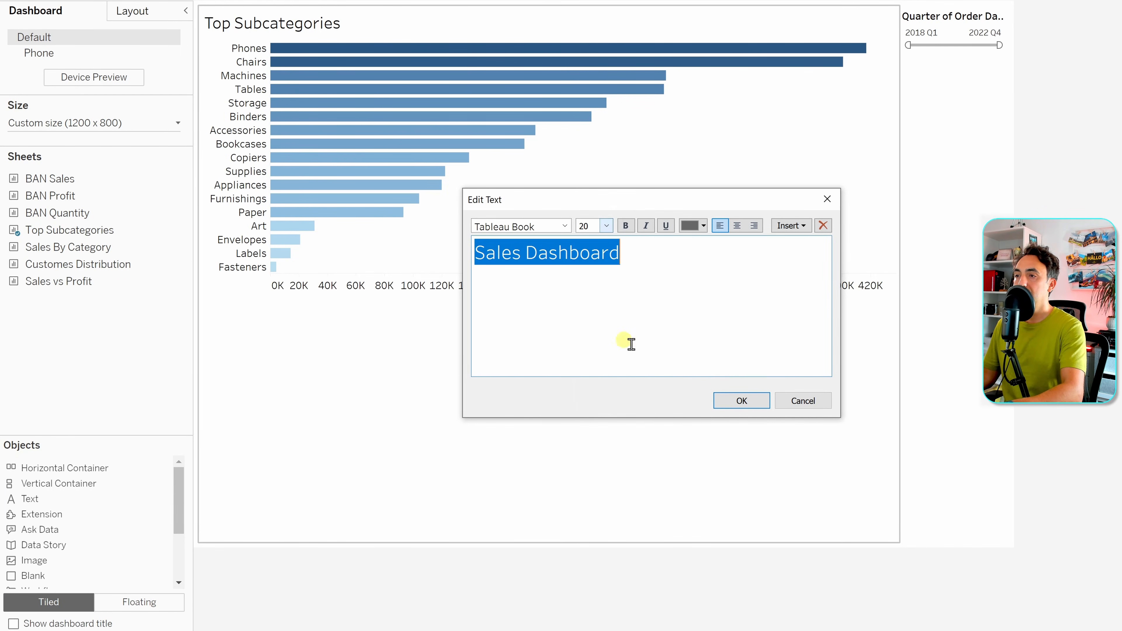
{"action": "left_click", "coordinate": [733, 401]}
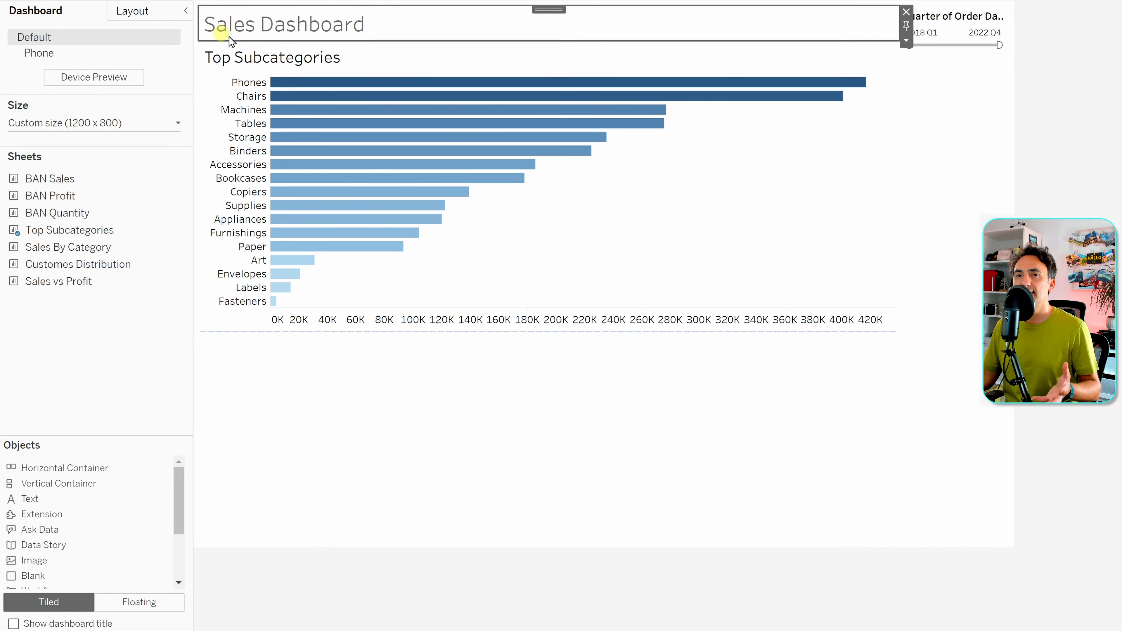
- Select the Sales Dashboard title, then its parent container holding both title and chart
{"action": "left_click", "coordinate": [706, 142]}
{"action": "left_click", "coordinate": [669, 26]}
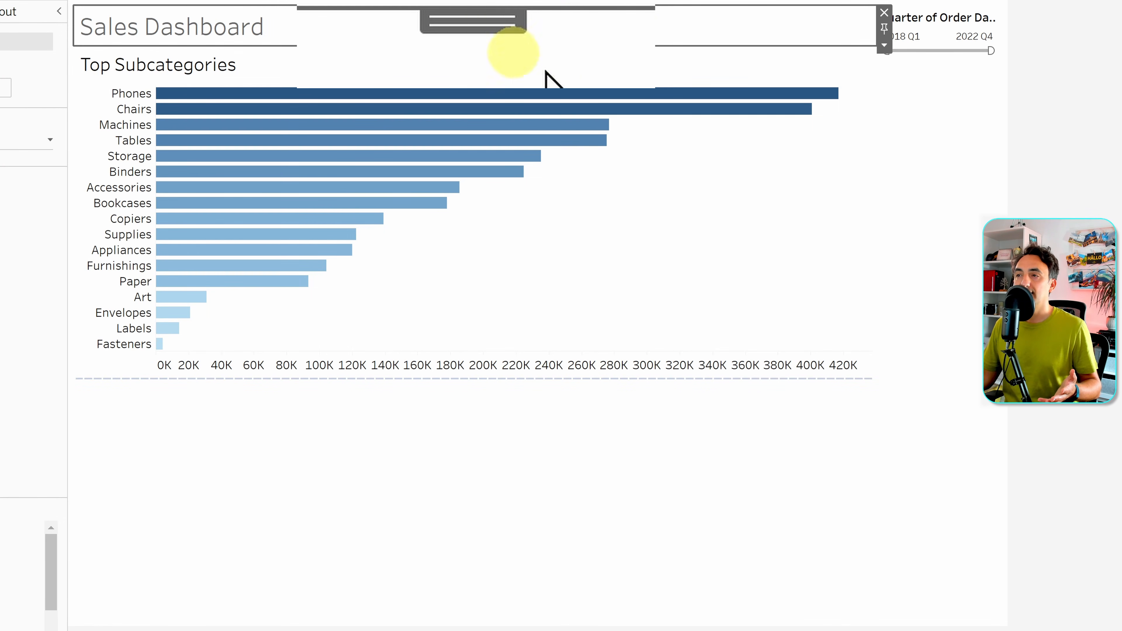
{"action": "double_click", "coordinate": [480, 20]}
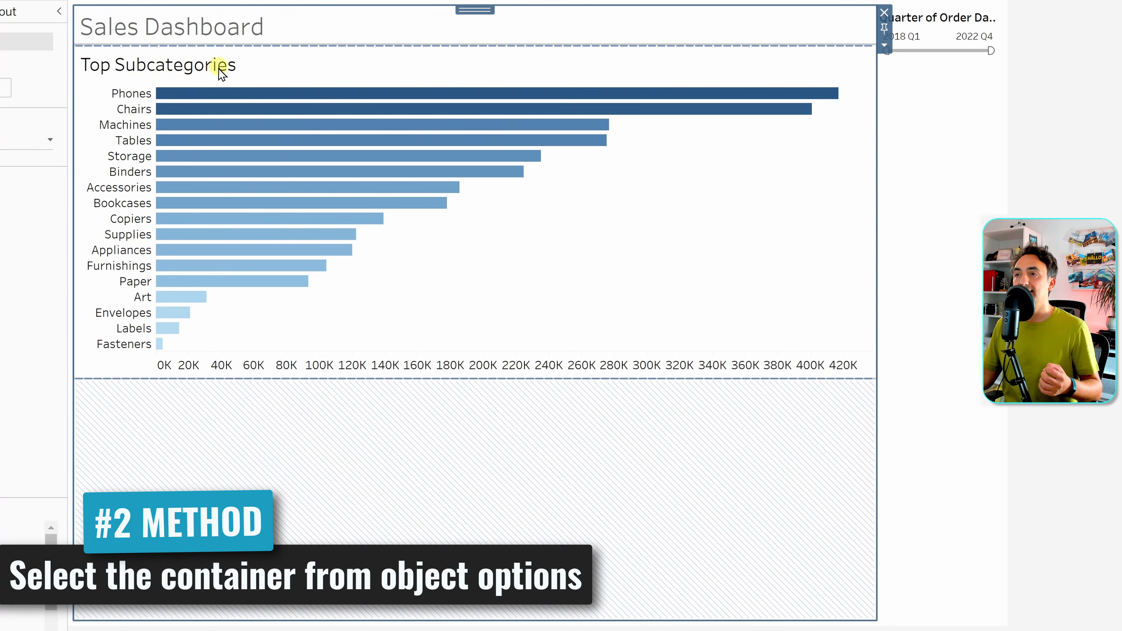
- Narrow the Top Subcategories chart, select its vertical container, then bring up the chart's own options menu
{"action": "left_click", "coordinate": [268, 71]}
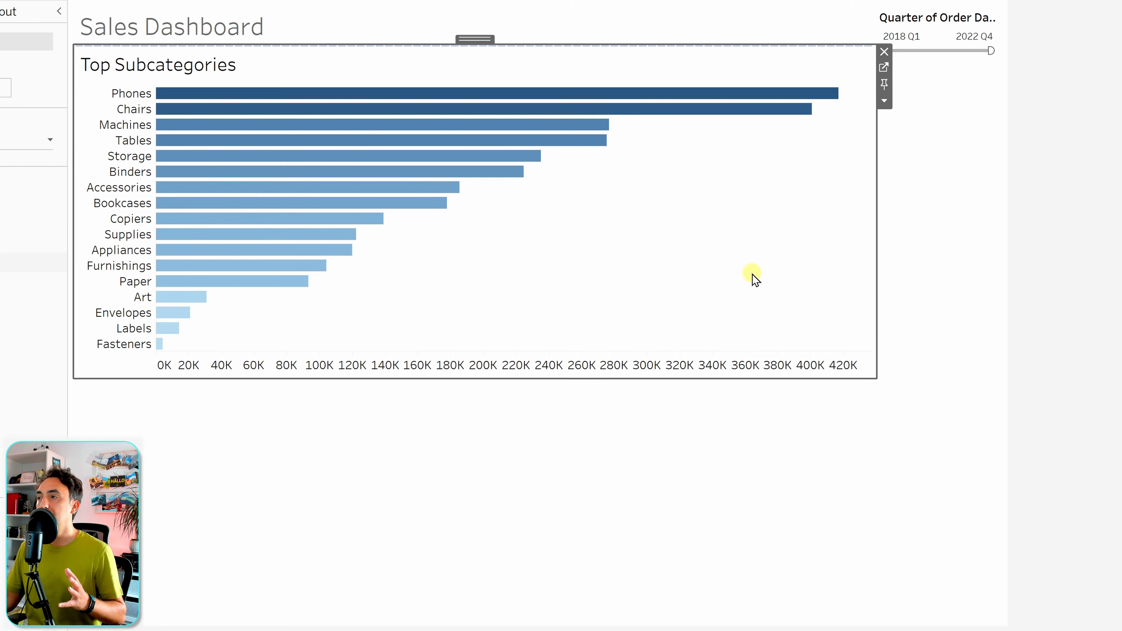
{"action": "left_click_drag", "start_coordinate": [880, 140], "coordinate": [829, 125]}
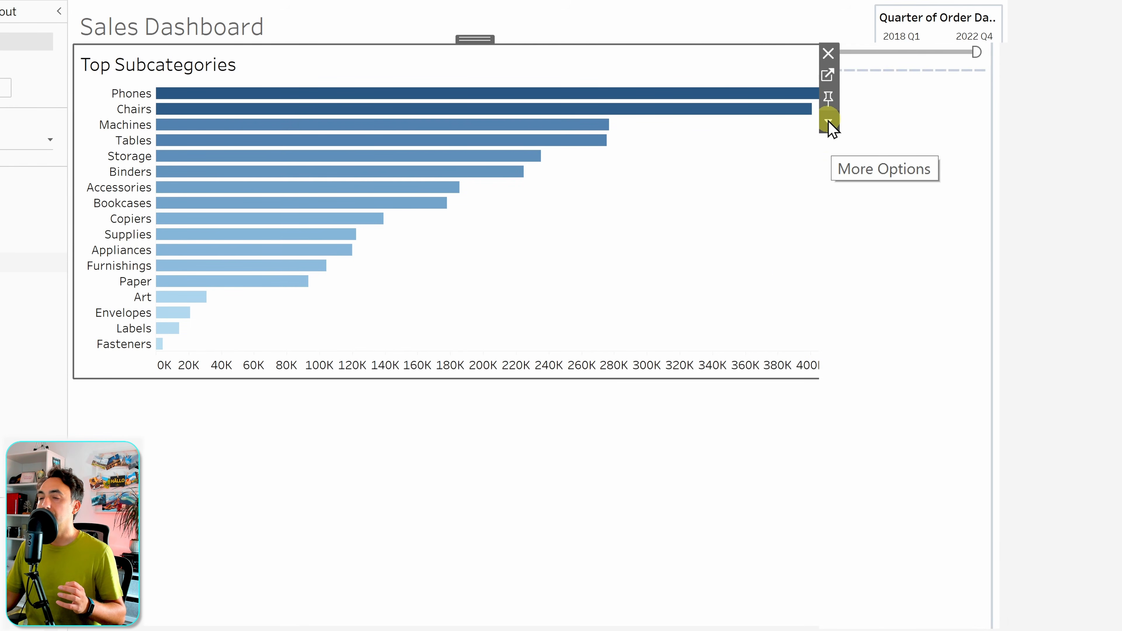
{"action": "left_click", "coordinate": [829, 122]}
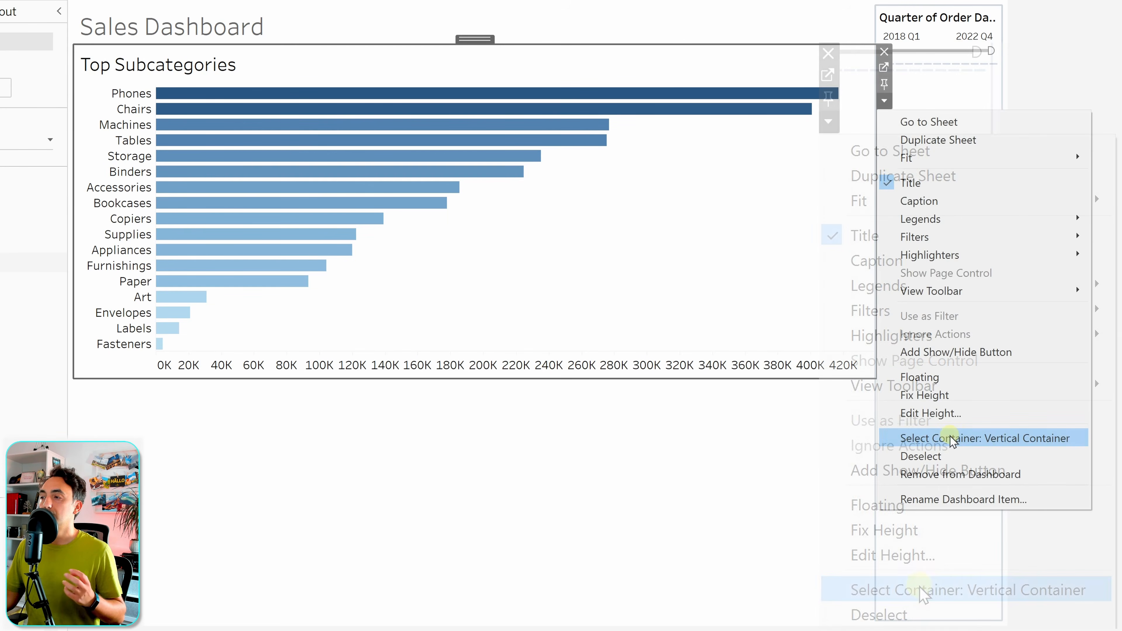
{"action": "left_click", "coordinate": [946, 437]}
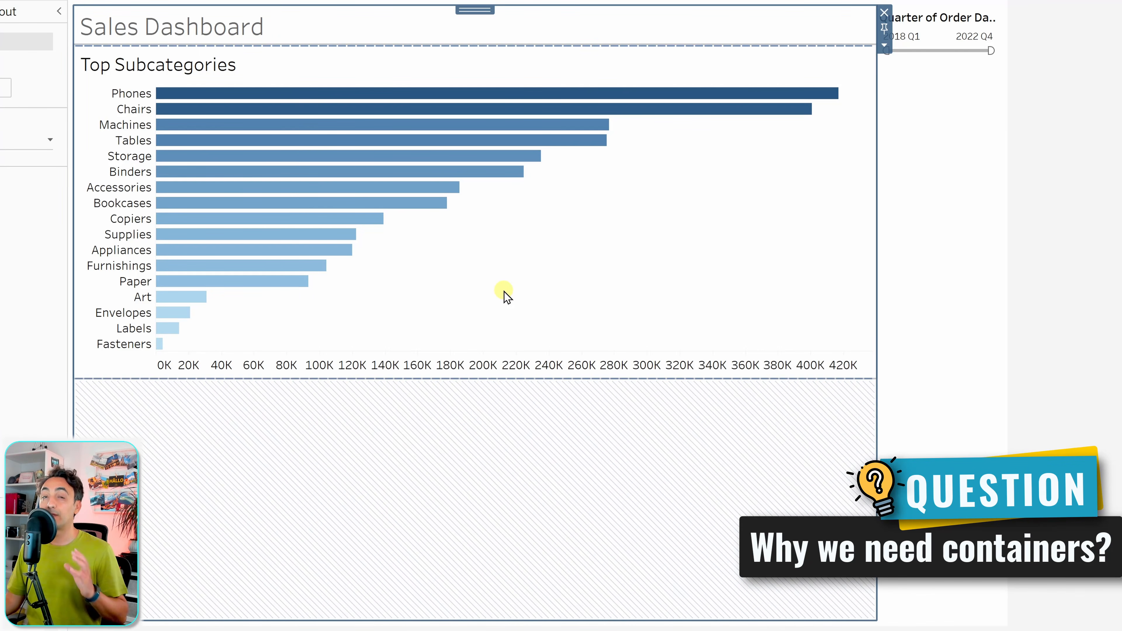
{"action": "left_click", "coordinate": [357, 61]}
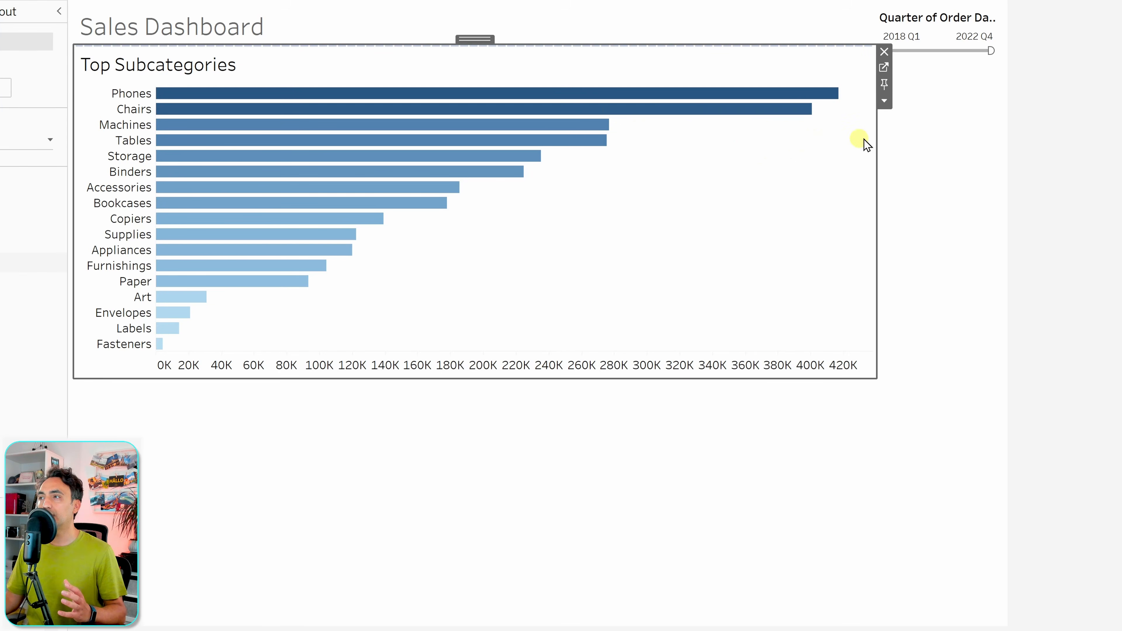
{"action": "left_click", "coordinate": [885, 102]}
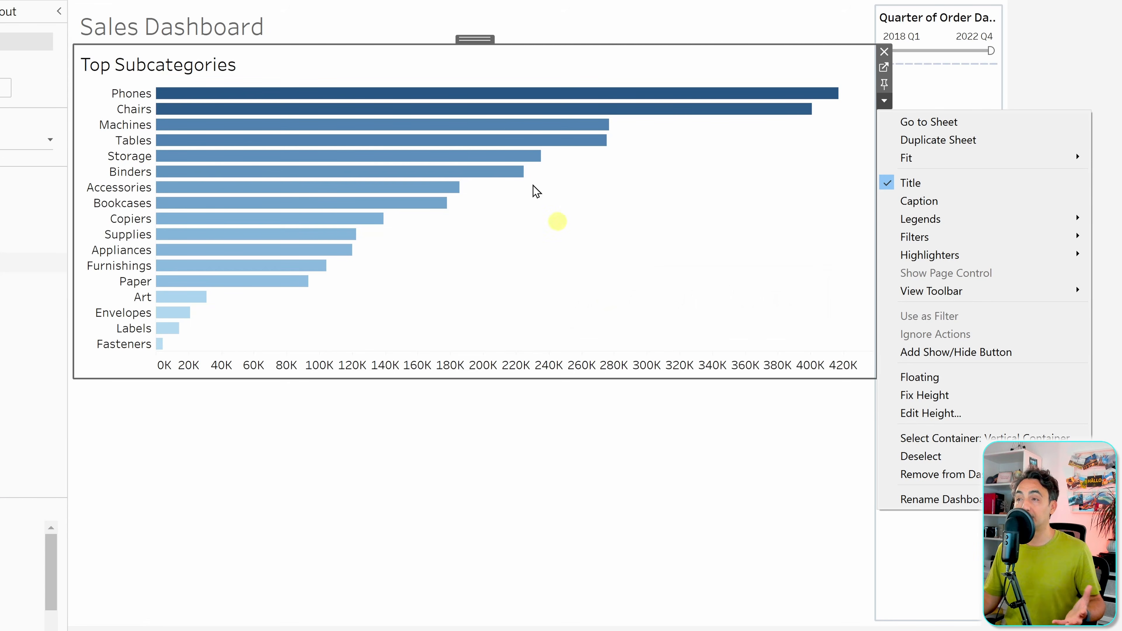
- Select the outer title-and-chart container and choose Distribute Contents Evenly
{"action": "left_click", "coordinate": [471, 54]}
{"action": "double_click", "coordinate": [473, 40]}
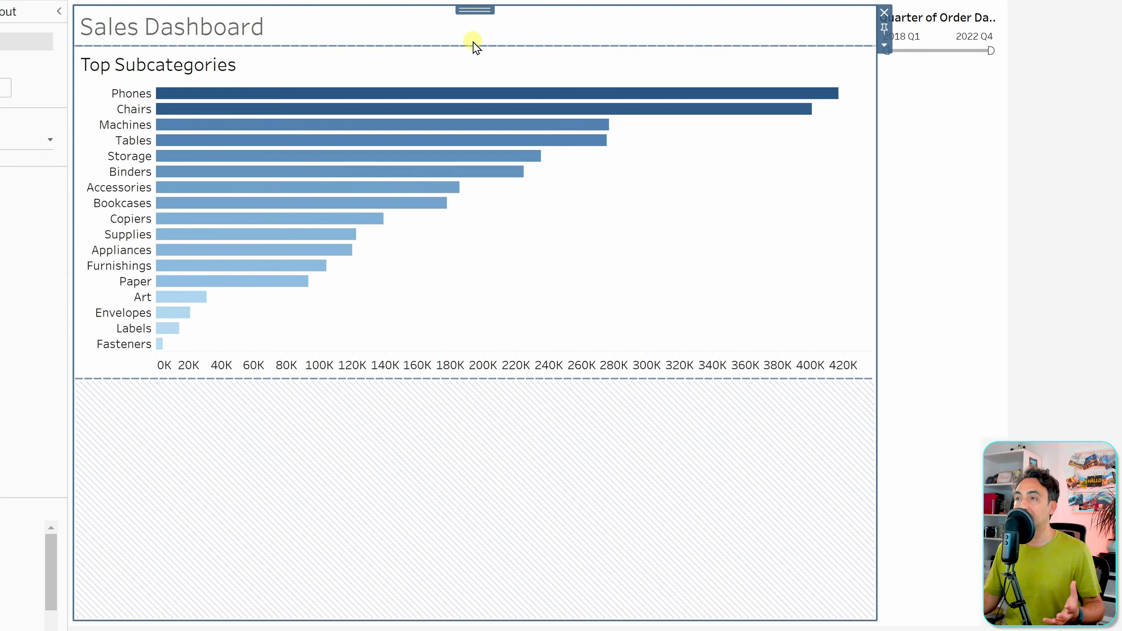
{"action": "left_click", "coordinate": [884, 46]}
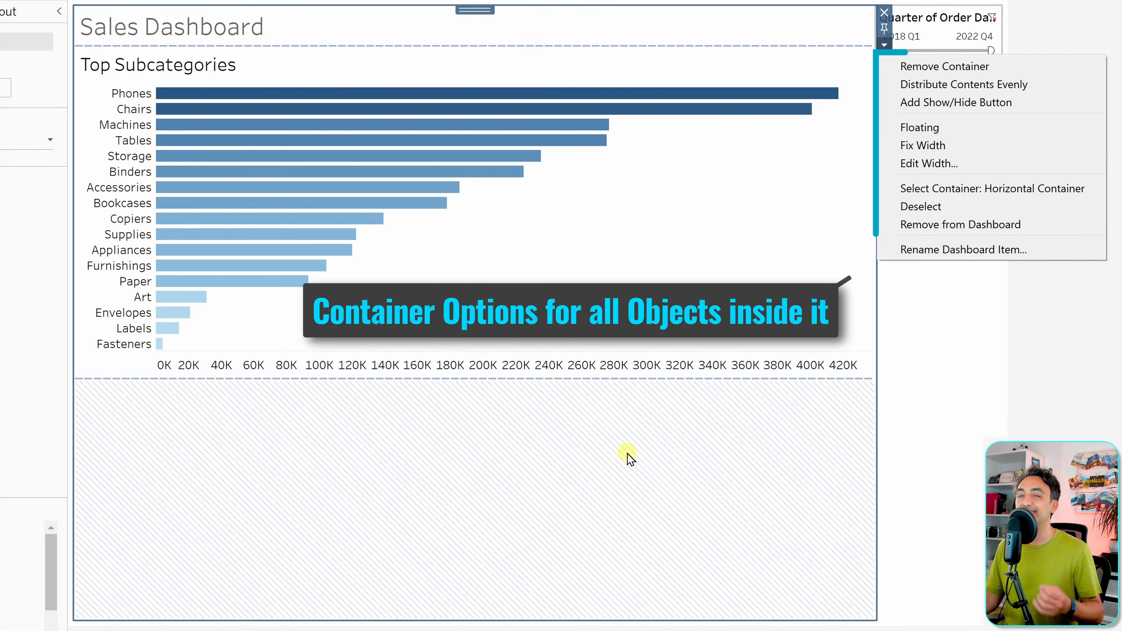
{"action": "left_click", "coordinate": [622, 428]}
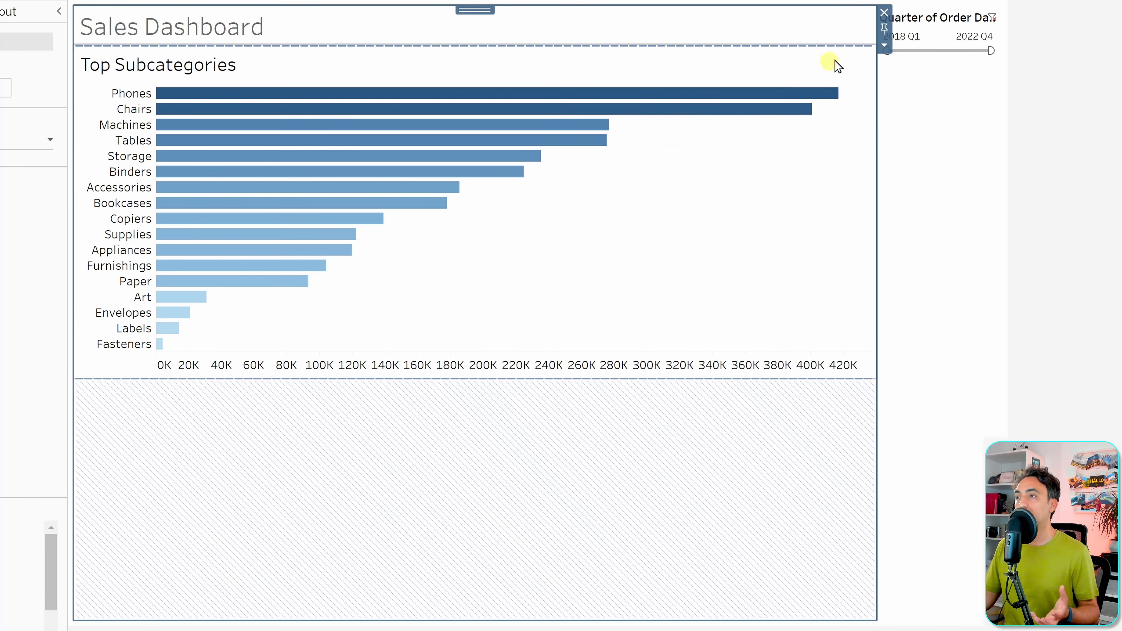
{"action": "left_click", "coordinate": [883, 46]}
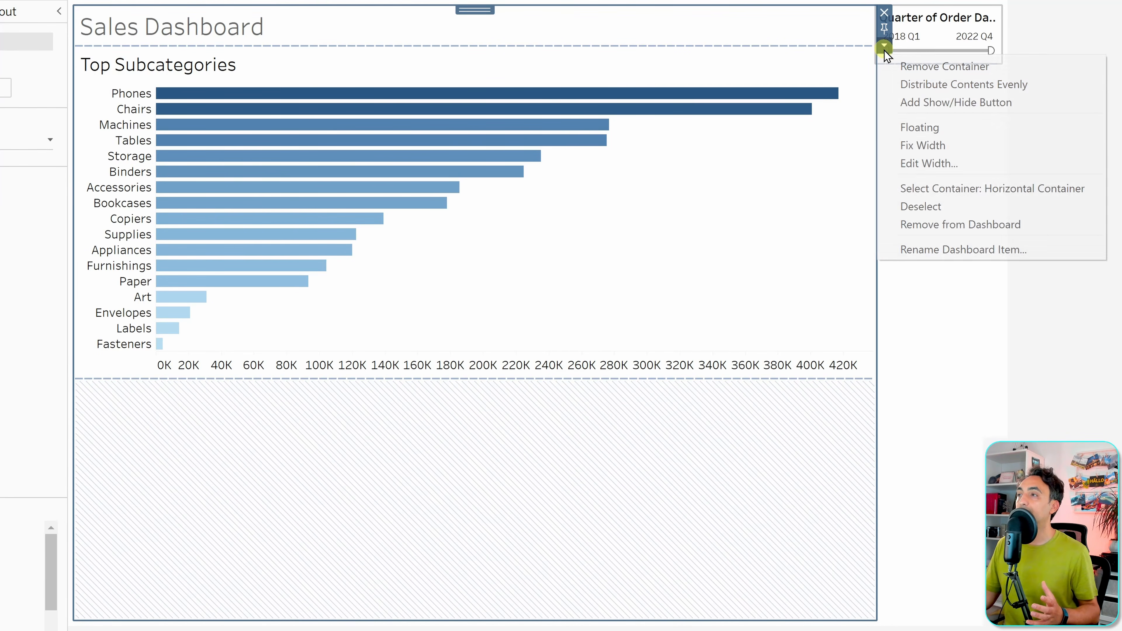
{"action": "left_click", "coordinate": [1014, 86]}
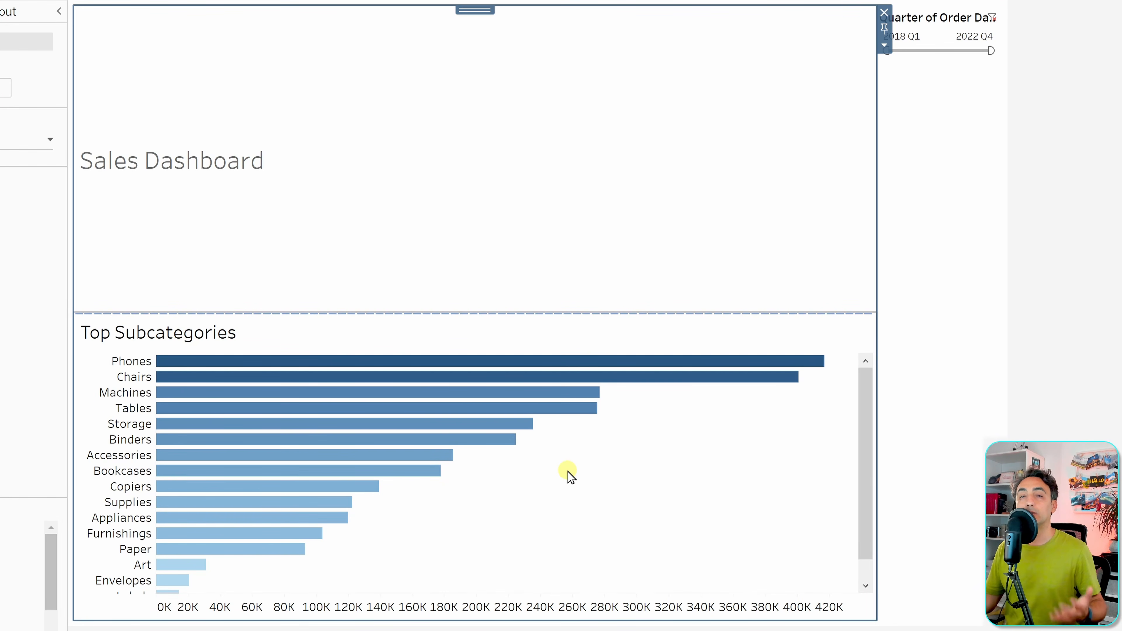
- Check the container's options, then select the container holding the Quarter of Order Date filter
{"action": "left_click", "coordinate": [885, 45]}
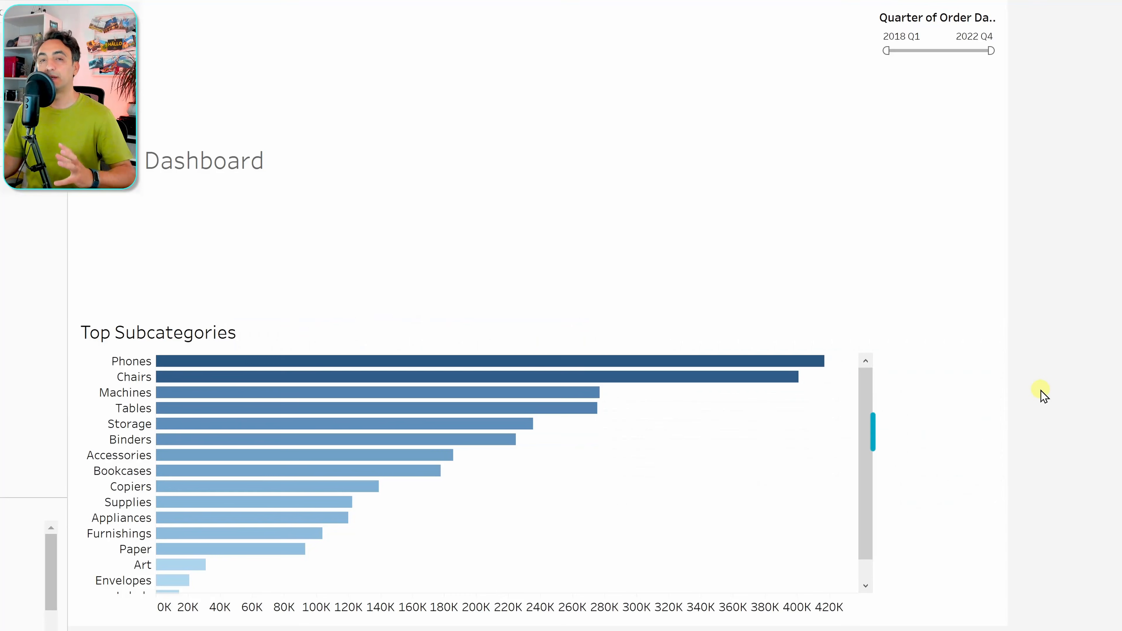
{"action": "left_click", "coordinate": [956, 299]}
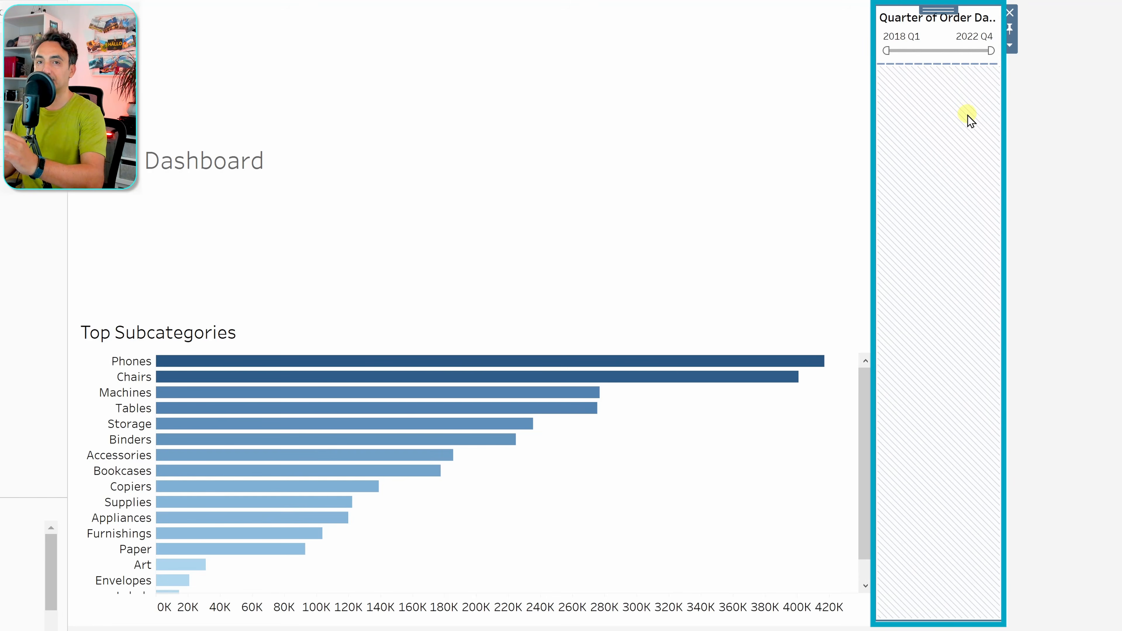
- Stack Sales By Category and Customes Distribution below the bar chart; select the Profit and Country legends
{"action": "mouse_move", "coordinate": [35, 282]}
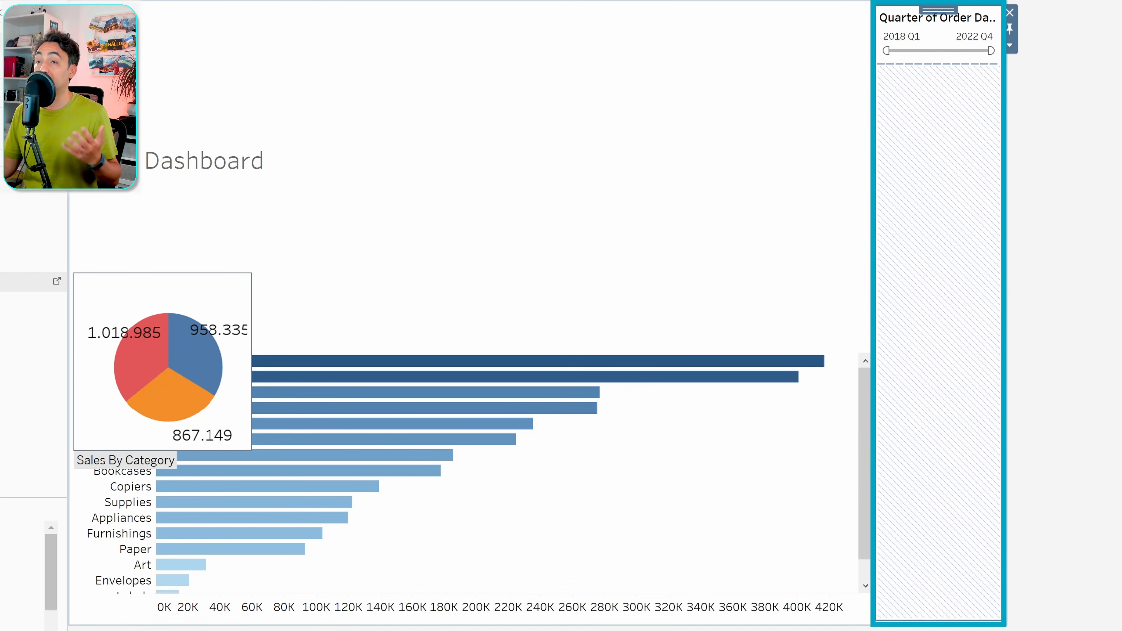
{"action": "left_click_drag", "start_coordinate": [18, 282], "coordinate": [390, 502]}
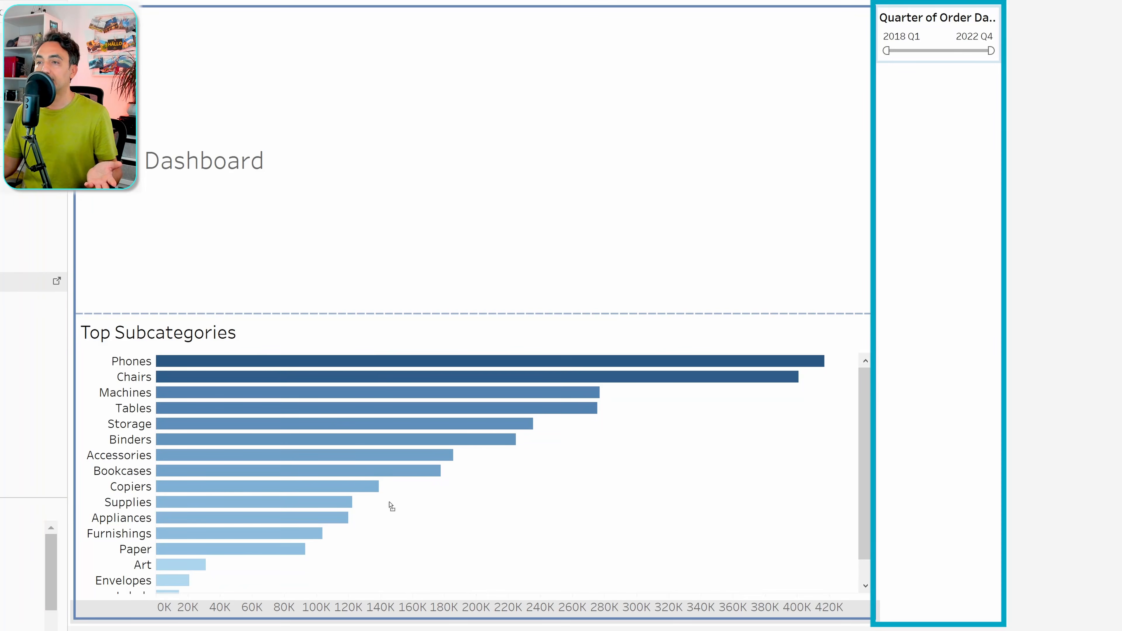
{"action": "left_click_drag", "start_coordinate": [445, 560], "coordinate": [450, 563]}
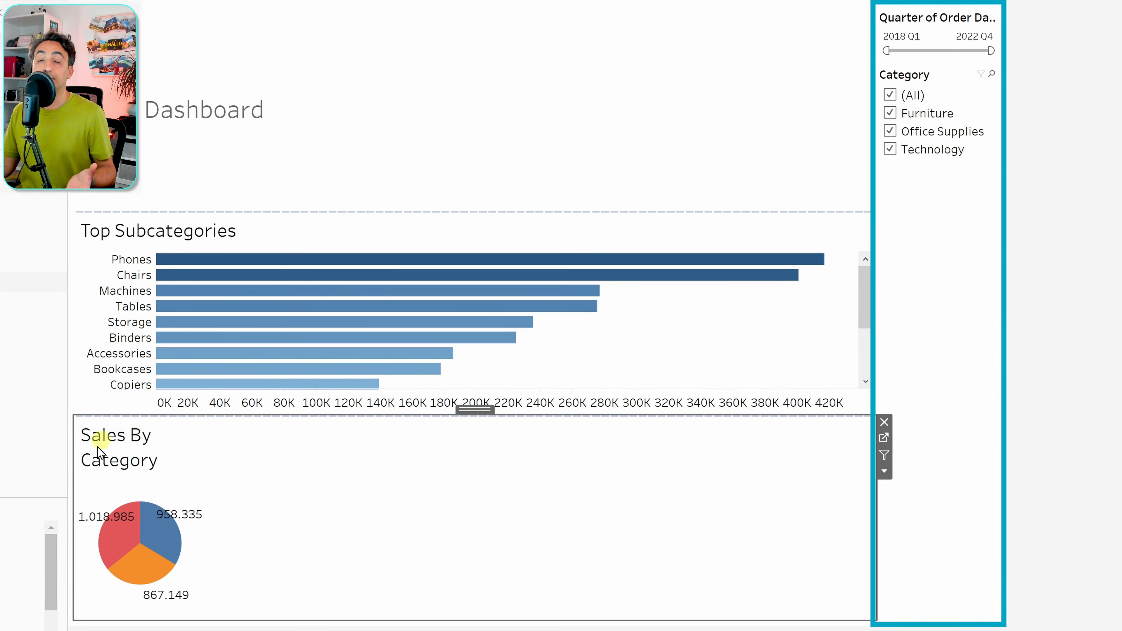
{"action": "left_click_drag", "start_coordinate": [55, 298], "coordinate": [448, 587]}
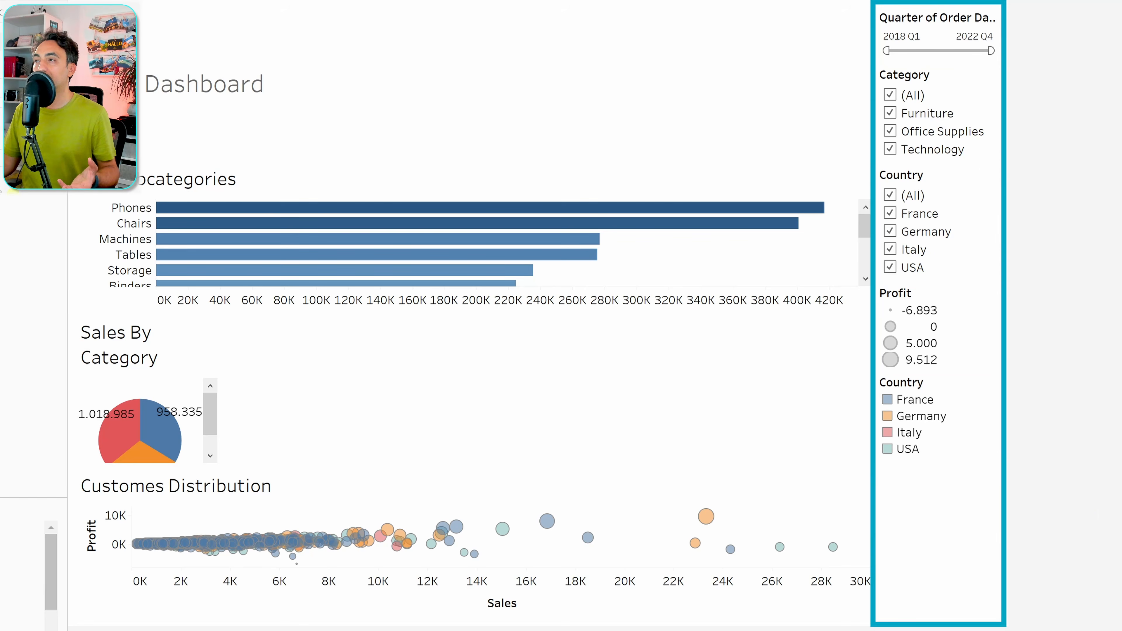
{"action": "left_click", "coordinate": [951, 318]}
{"action": "left_click", "coordinate": [964, 393]}
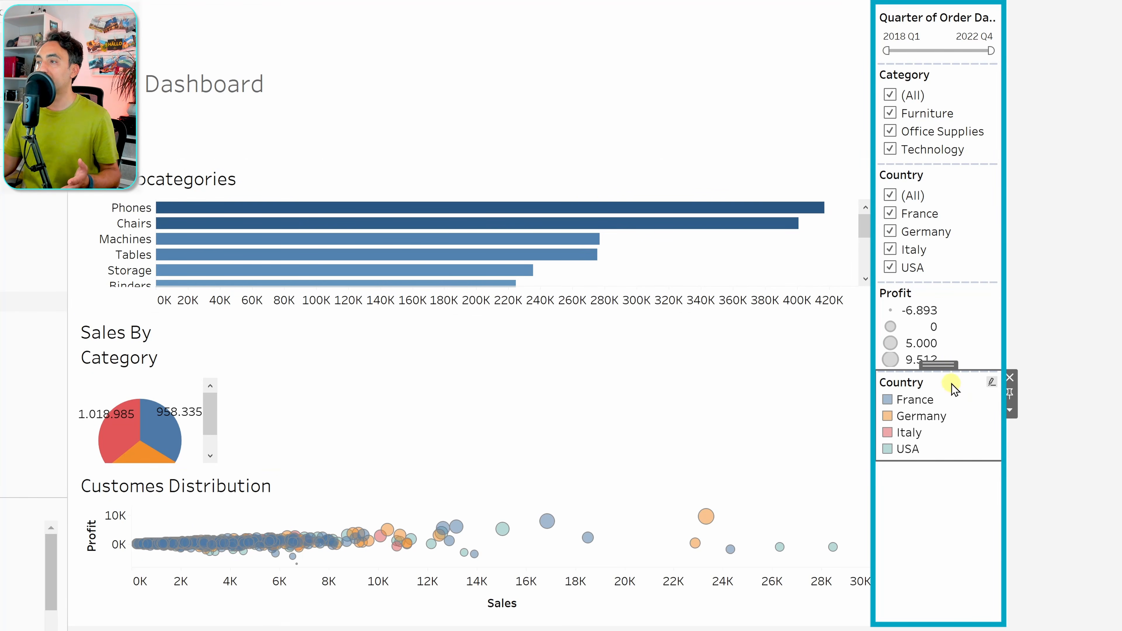
- Select the right-panel container of filters and legends and distribute its contents evenly
{"action": "double_click", "coordinate": [938, 362]}
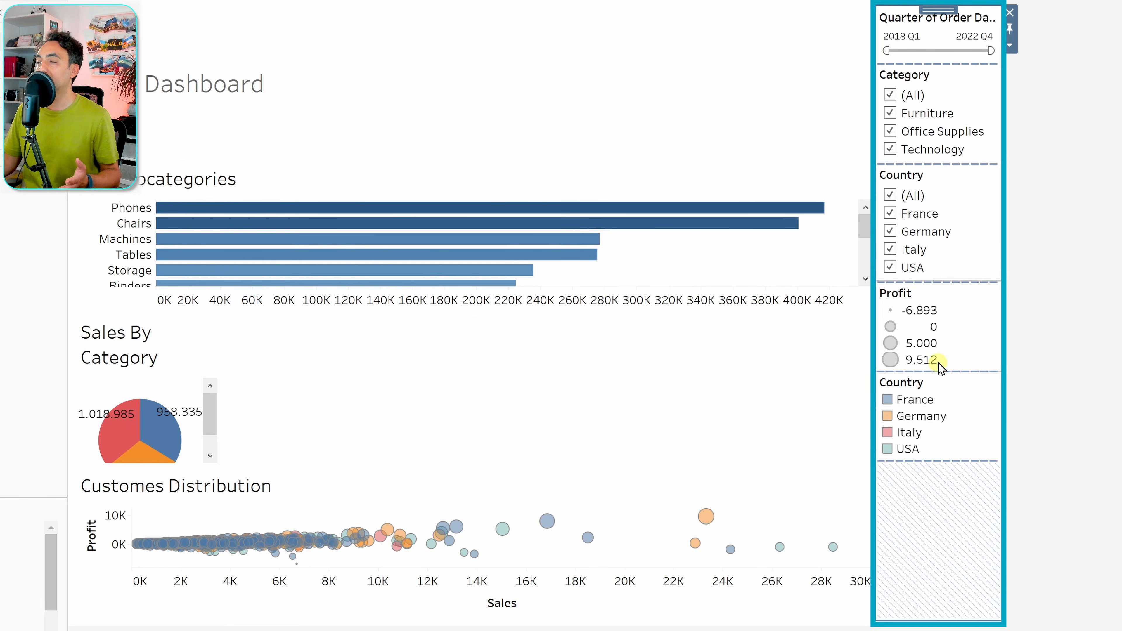
{"action": "left_click", "coordinate": [1010, 46]}
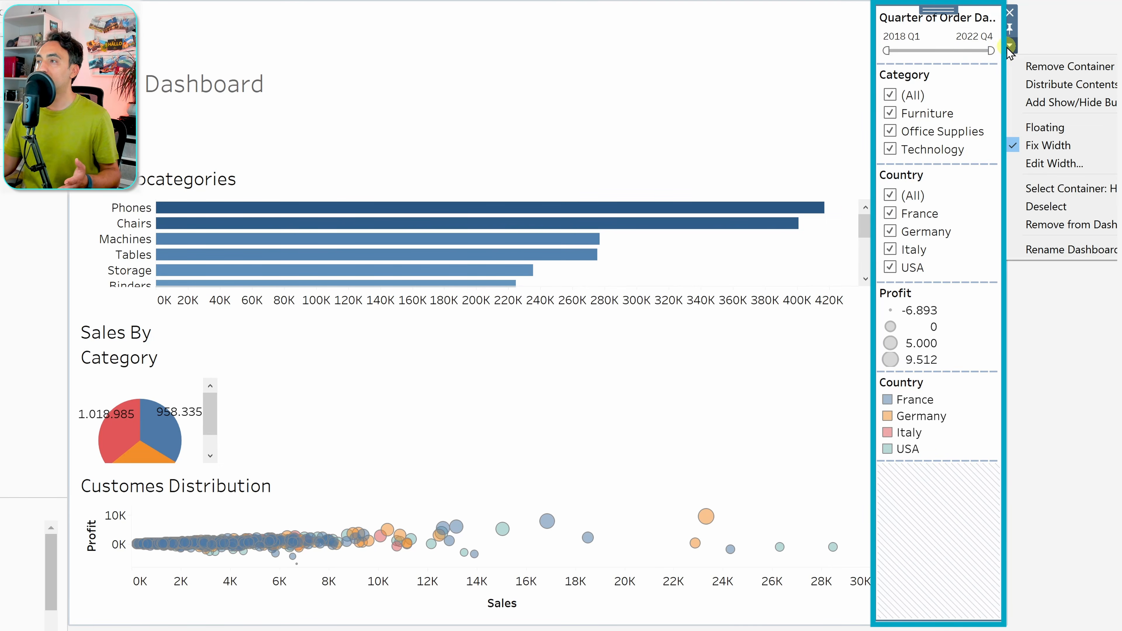
{"action": "left_click", "coordinate": [1080, 84]}
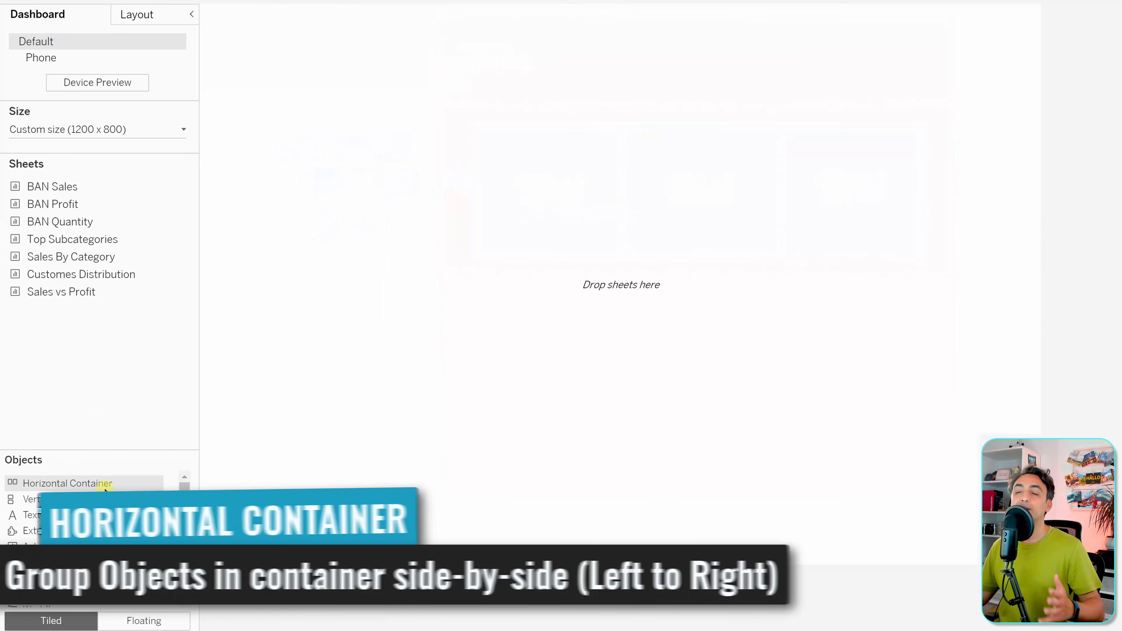
- Fill the empty canvas with a horizontal container holding Top Subcategories and Sales By Category side by side
{"action": "left_click", "coordinate": [105, 490]}
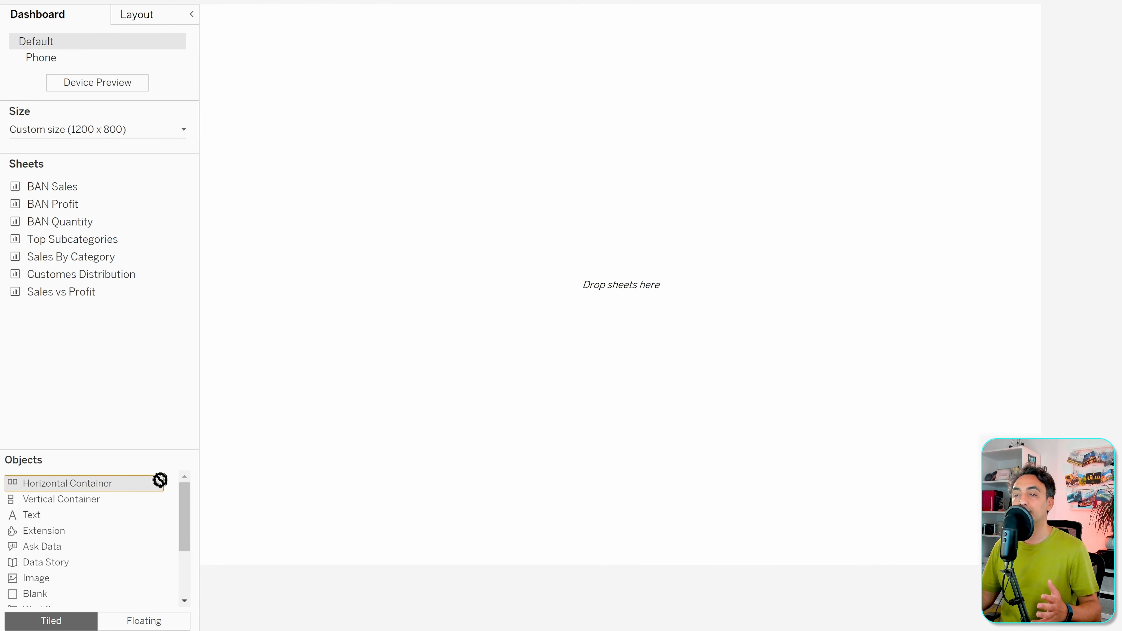
{"action": "left_click_drag", "start_coordinate": [160, 480], "coordinate": [474, 319]}
{"action": "left_click_drag", "start_coordinate": [510, 271], "coordinate": [508, 270]}
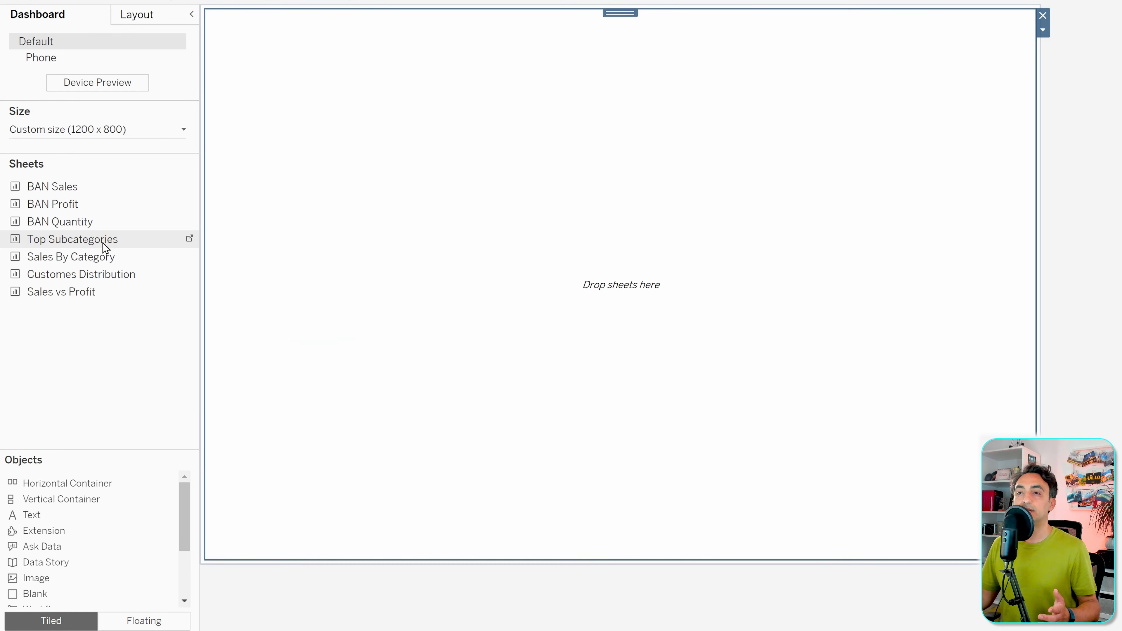
{"action": "left_click_drag", "start_coordinate": [106, 244], "coordinate": [313, 248]}
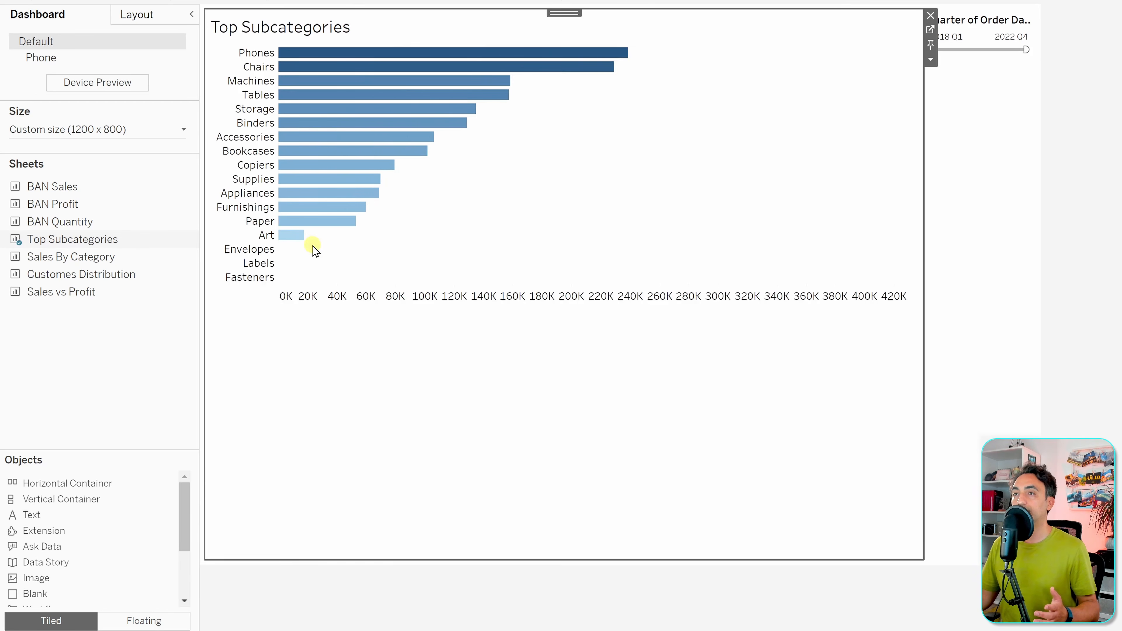
{"action": "mouse_move", "coordinate": [127, 259]}
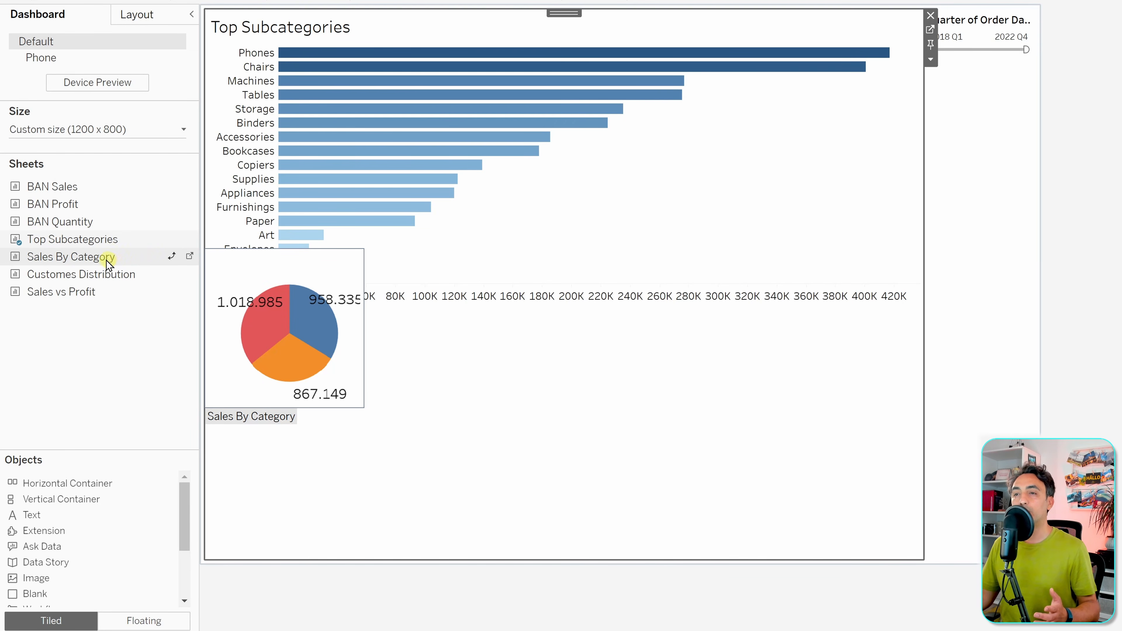
{"action": "left_click_drag", "start_coordinate": [109, 265], "coordinate": [816, 299]}
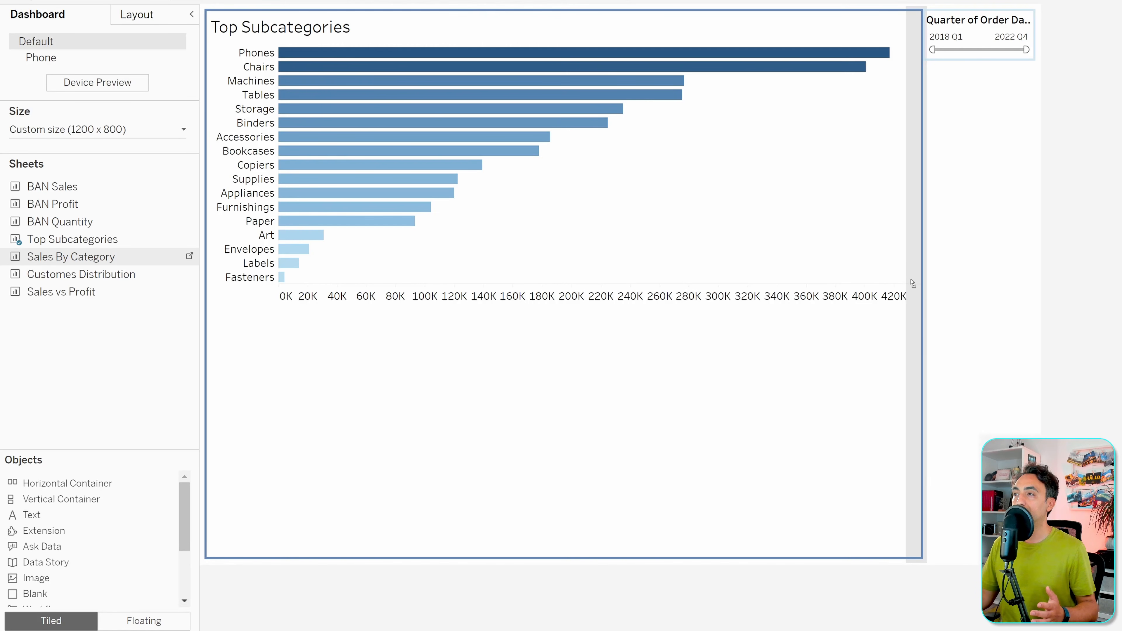
{"action": "left_click_drag", "start_coordinate": [911, 280], "coordinate": [911, 281]}
- Narrow the bar chart to widen the pie, then insert Sales vs Profit between them
{"action": "left_click", "coordinate": [753, 242]}
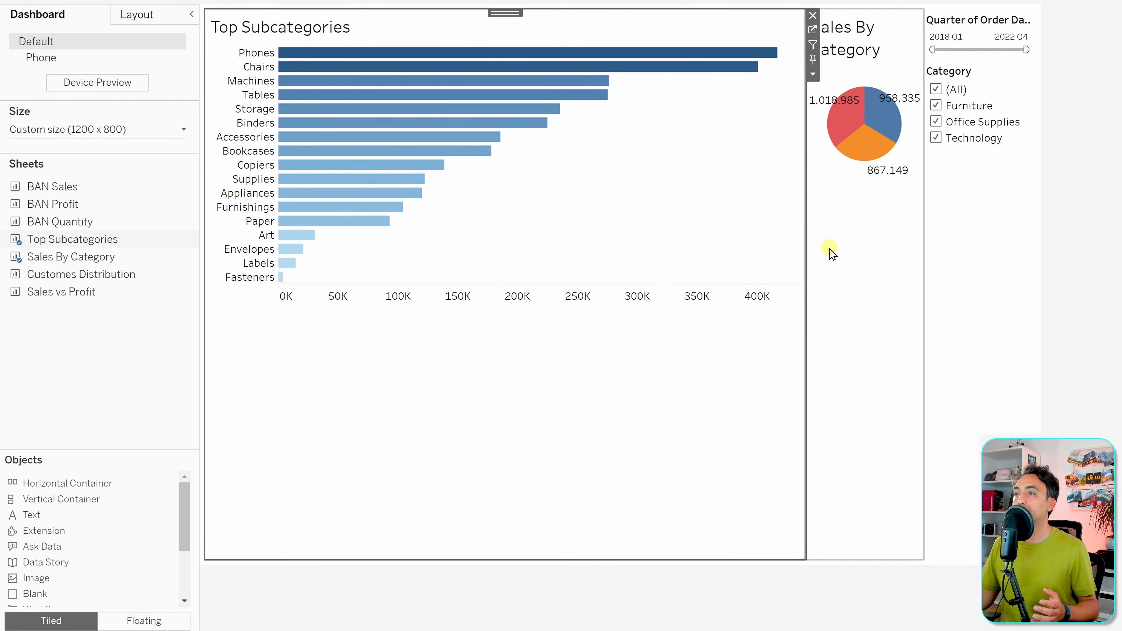
{"action": "left_click", "coordinate": [830, 250]}
{"action": "left_click_drag", "start_coordinate": [806, 247], "coordinate": [548, 246]}
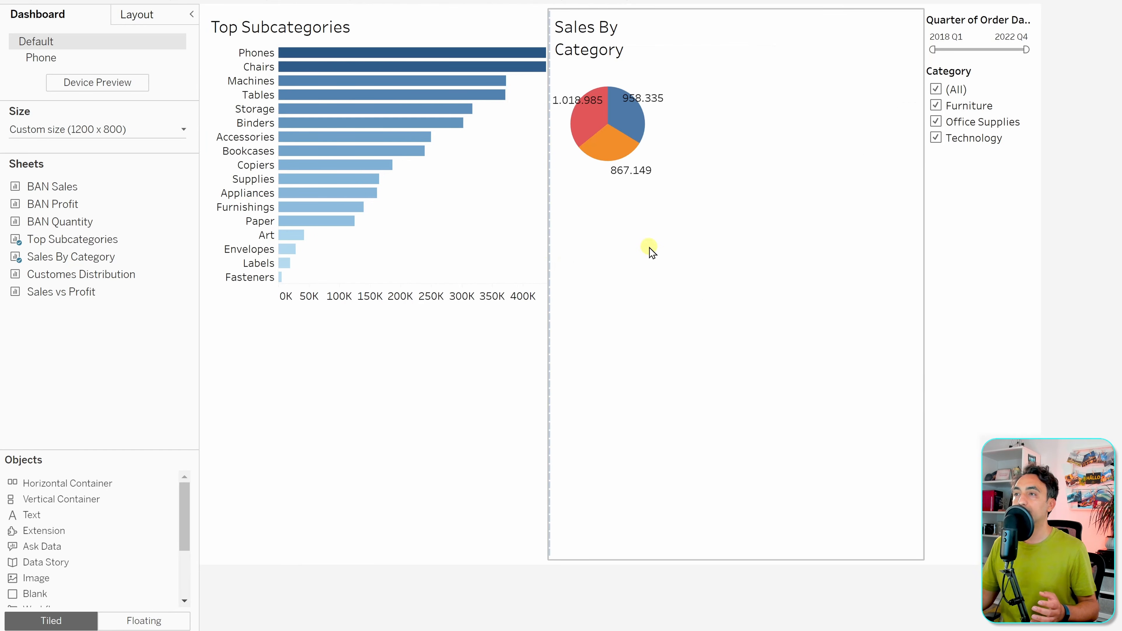
{"action": "left_click", "coordinate": [474, 247]}
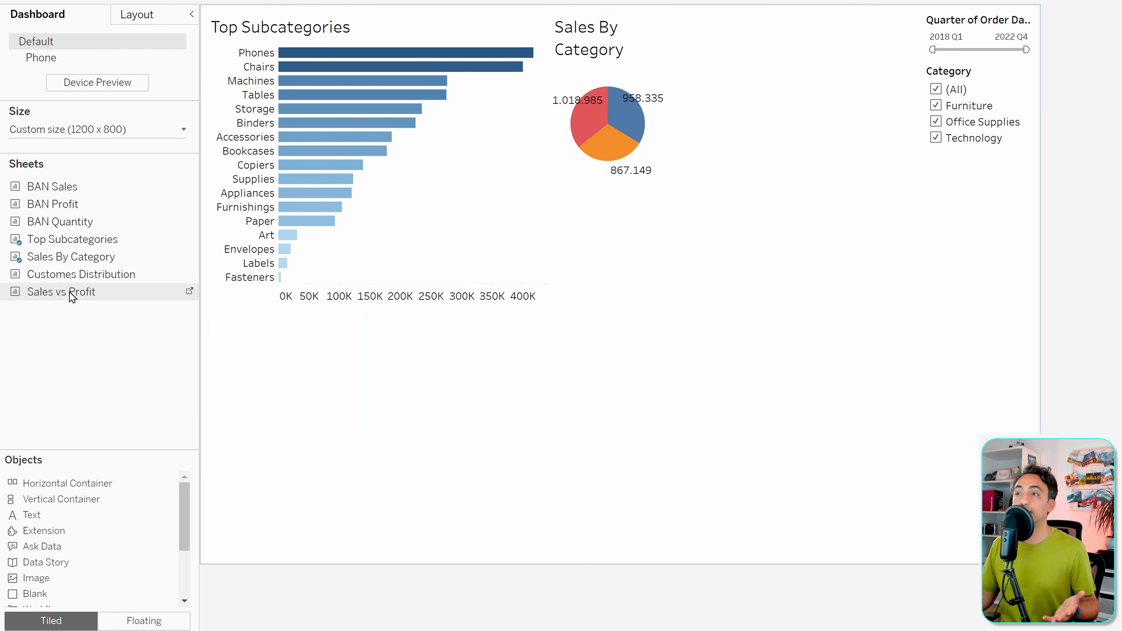
{"action": "left_click_drag", "start_coordinate": [72, 294], "coordinate": [668, 300]}
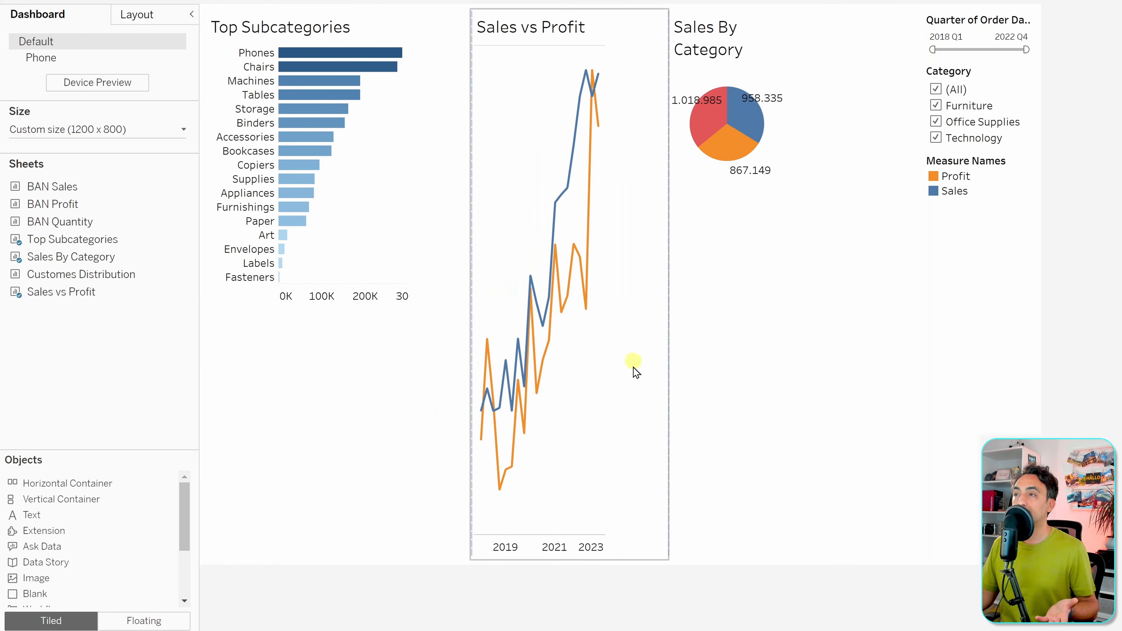
{"action": "left_click", "coordinate": [350, 500]}
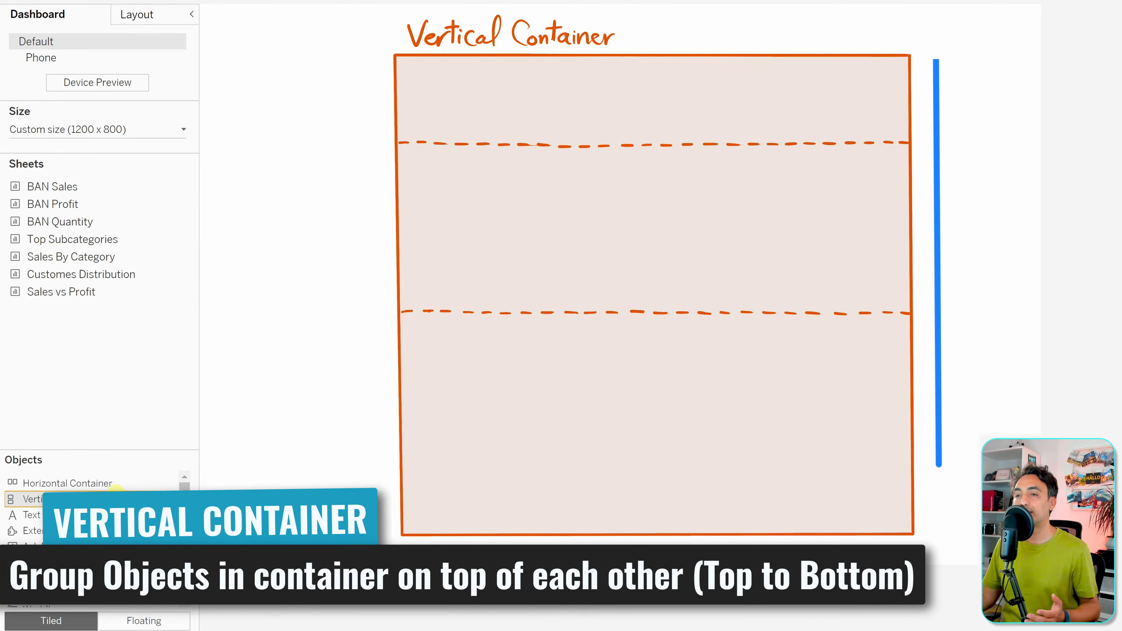
- Add a vertical container holding Top Subcategories, with the Sales By Category pie beneath it
{"action": "left_click_drag", "start_coordinate": [89, 488], "coordinate": [456, 324]}
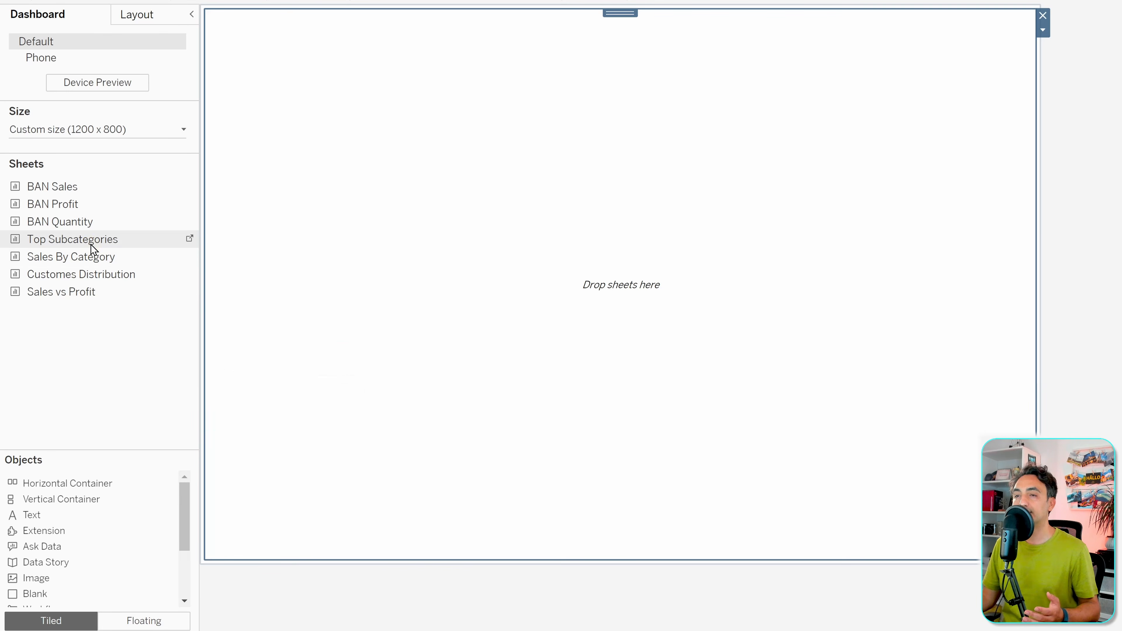
{"action": "left_click_drag", "start_coordinate": [93, 244], "coordinate": [329, 215]}
{"action": "left_click_drag", "start_coordinate": [469, 206], "coordinate": [469, 206]}
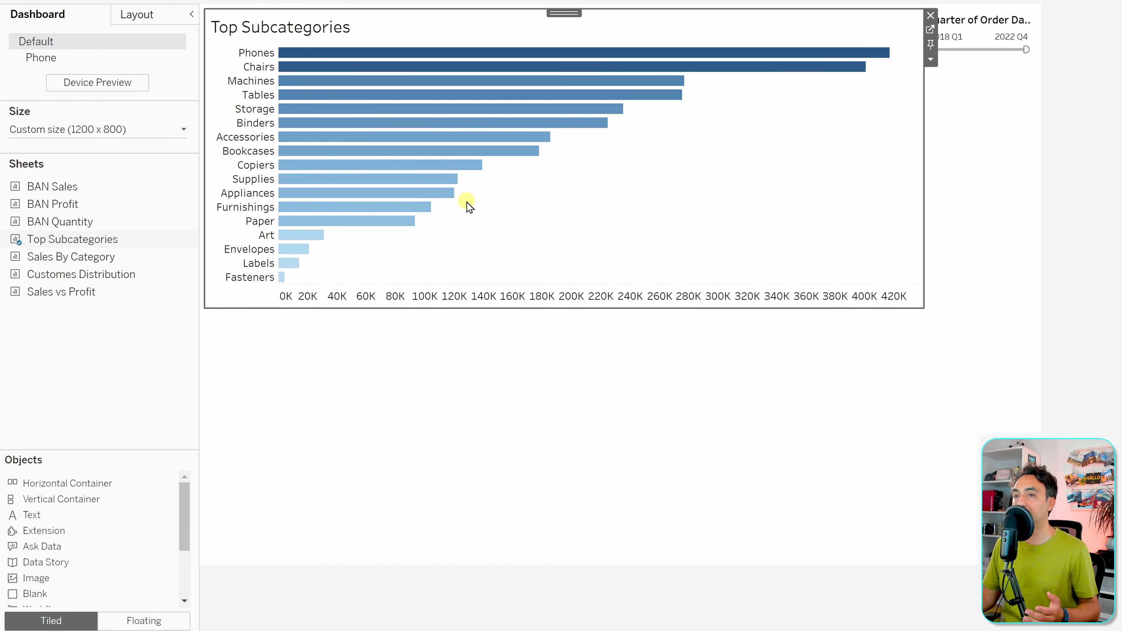
{"action": "left_click_drag", "start_coordinate": [173, 255], "coordinate": [485, 271]}
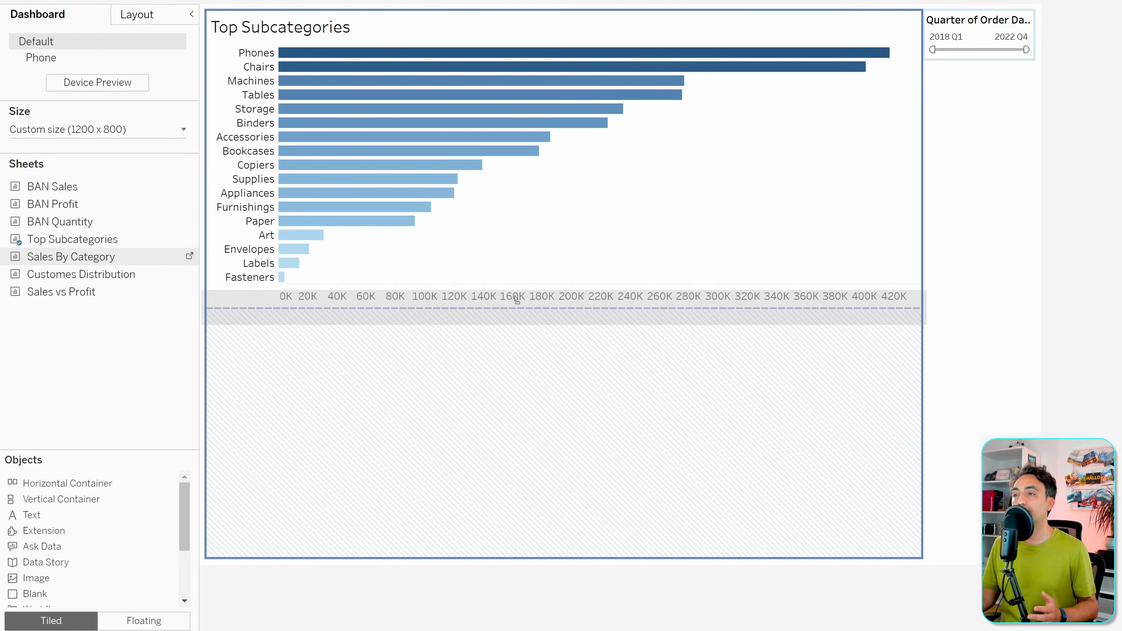
{"action": "left_click_drag", "start_coordinate": [517, 306], "coordinate": [526, 306]}
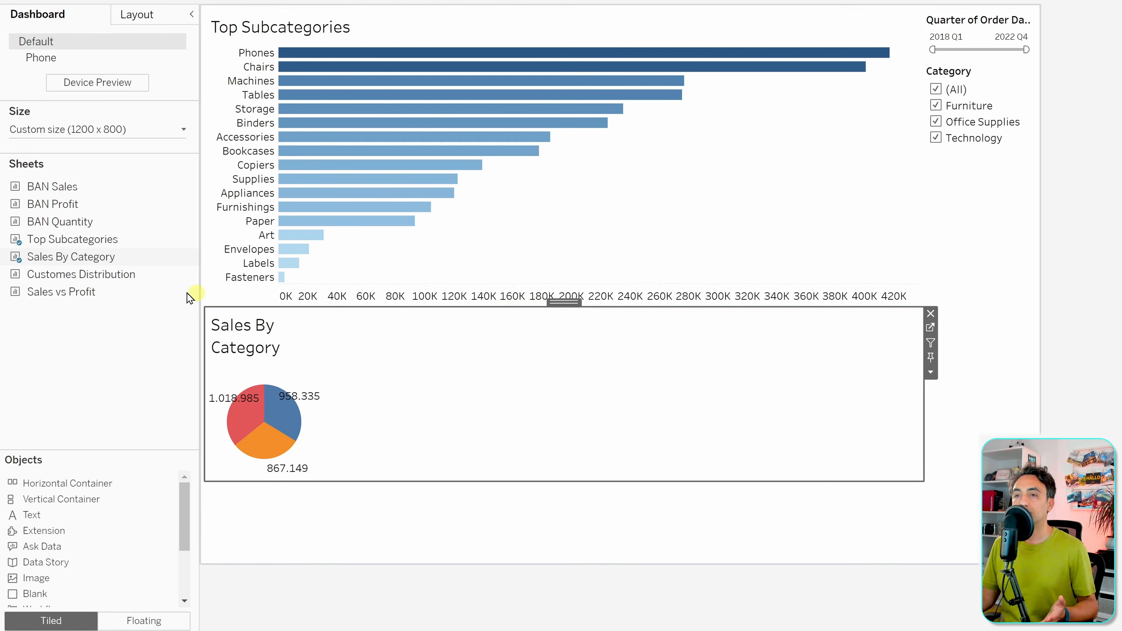
- Add Customes Distribution at the top of the vertical container
{"action": "left_click_drag", "start_coordinate": [131, 280], "coordinate": [470, 416]}
{"action": "left_click_drag", "start_coordinate": [503, 457], "coordinate": [492, 60]}
{"action": "double_click", "coordinate": [488, 37]}
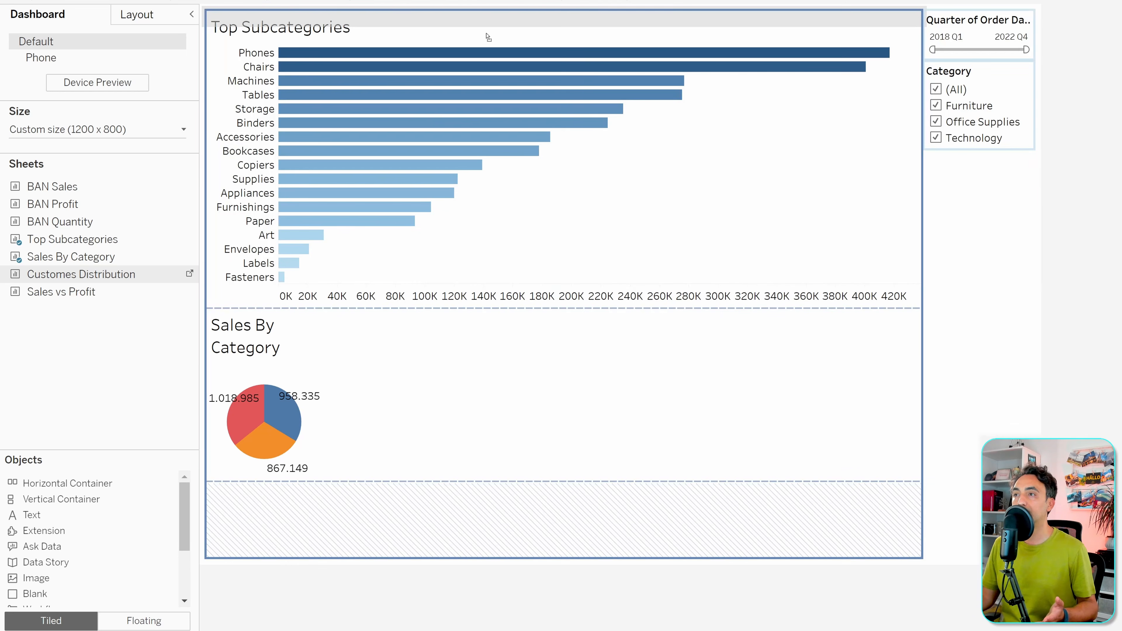
{"action": "left_click_drag", "start_coordinate": [488, 37], "coordinate": [488, 37]}
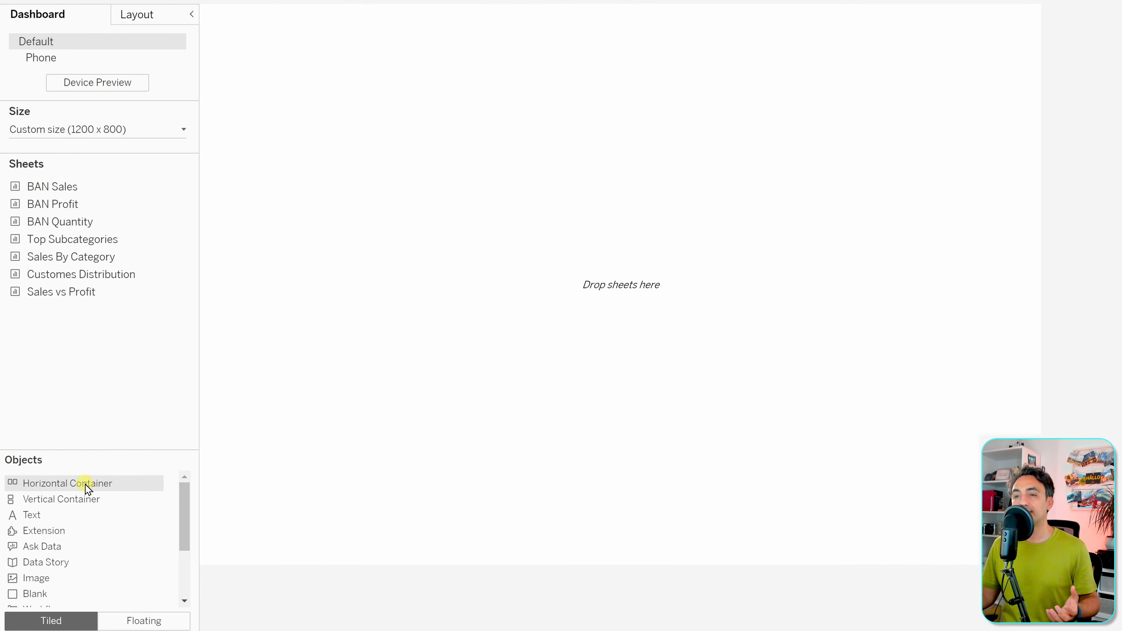
- Fill the empty dashboard with a horizontal container holding the Top Subcategories chart
{"action": "left_click_drag", "start_coordinate": [85, 484], "coordinate": [515, 281]}
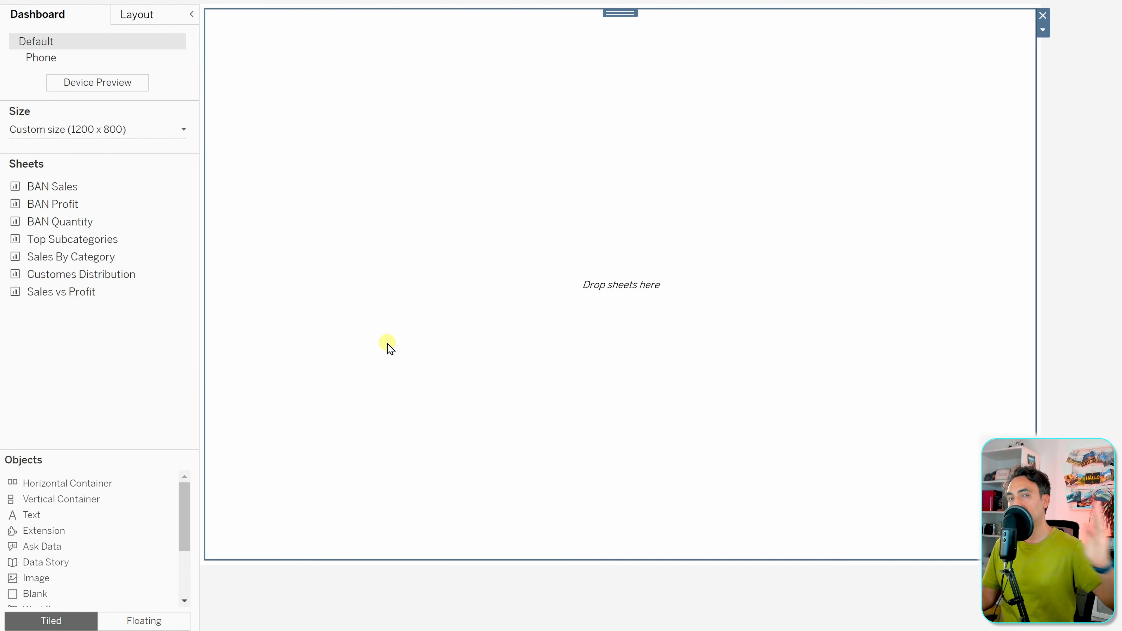
{"action": "mouse_move", "coordinate": [133, 241]}
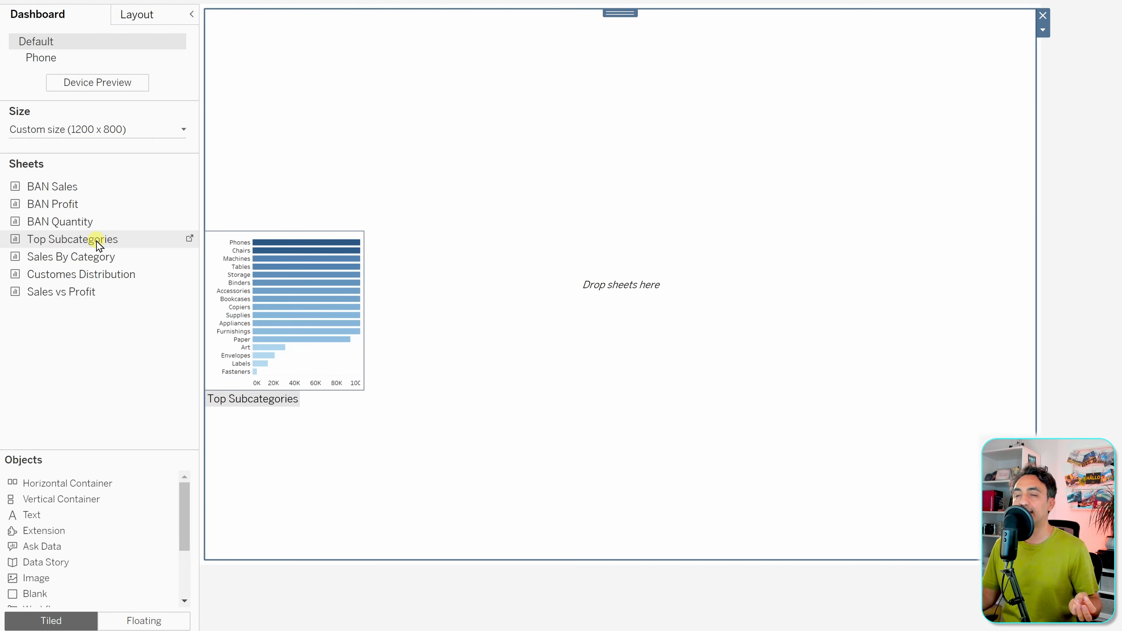
{"action": "left_click_drag", "start_coordinate": [98, 245], "coordinate": [422, 212]}
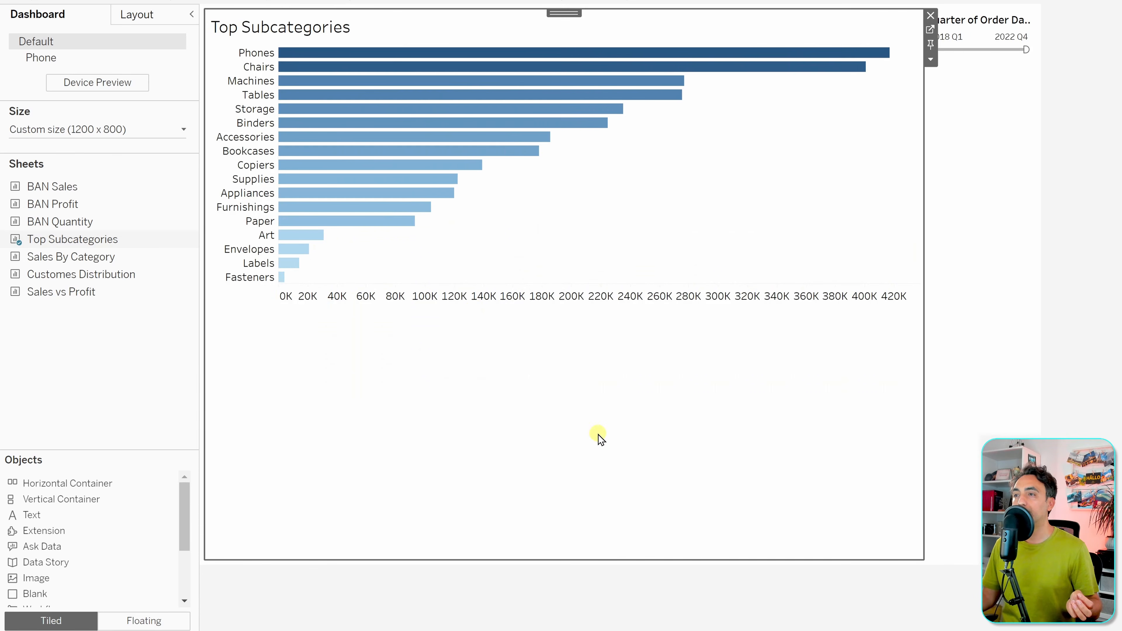
{"action": "left_click", "coordinate": [337, 380]}
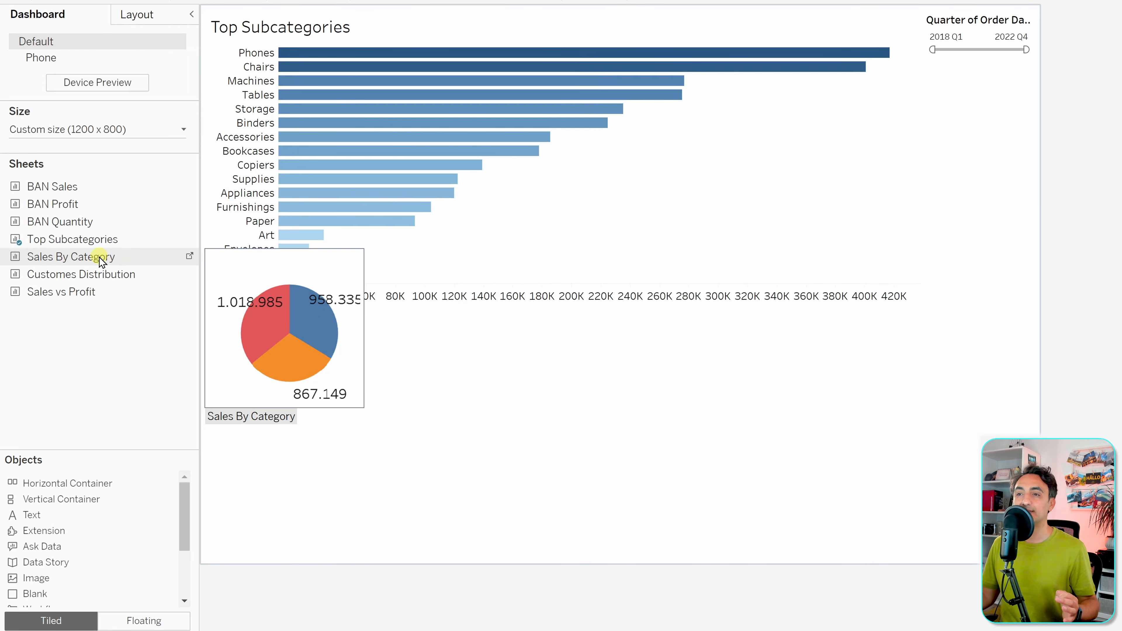
- Drop Sales By Category below the bars, then drag Customes Distribution in beneath the pie
{"action": "mouse_move", "coordinate": [110, 256]}
{"action": "left_mouse_down"}
{"action": "mouse_move", "coordinate": [765, 277]}
{"action": "mouse_move", "coordinate": [839, 190]}
{"action": "mouse_move", "coordinate": [682, 84]}
{"action": "mouse_move", "coordinate": [642, 42]}
{"action": "mouse_move", "coordinate": [587, 459]}
{"action": "left_mouse_up"}
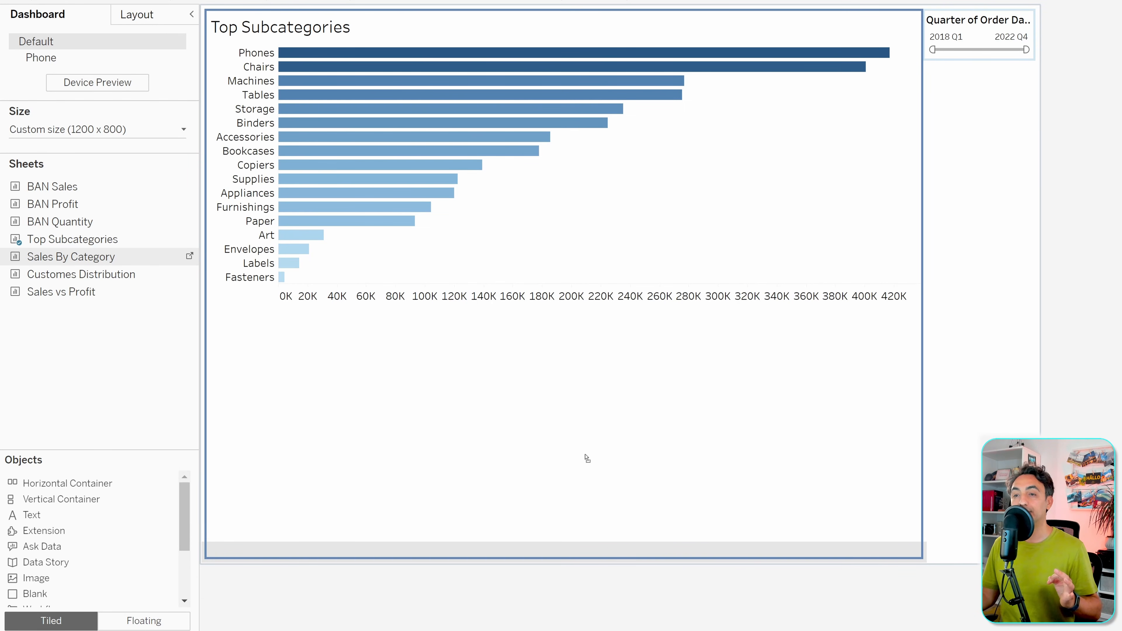
{"action": "left_click_drag", "start_coordinate": [586, 455], "coordinate": [586, 454]}
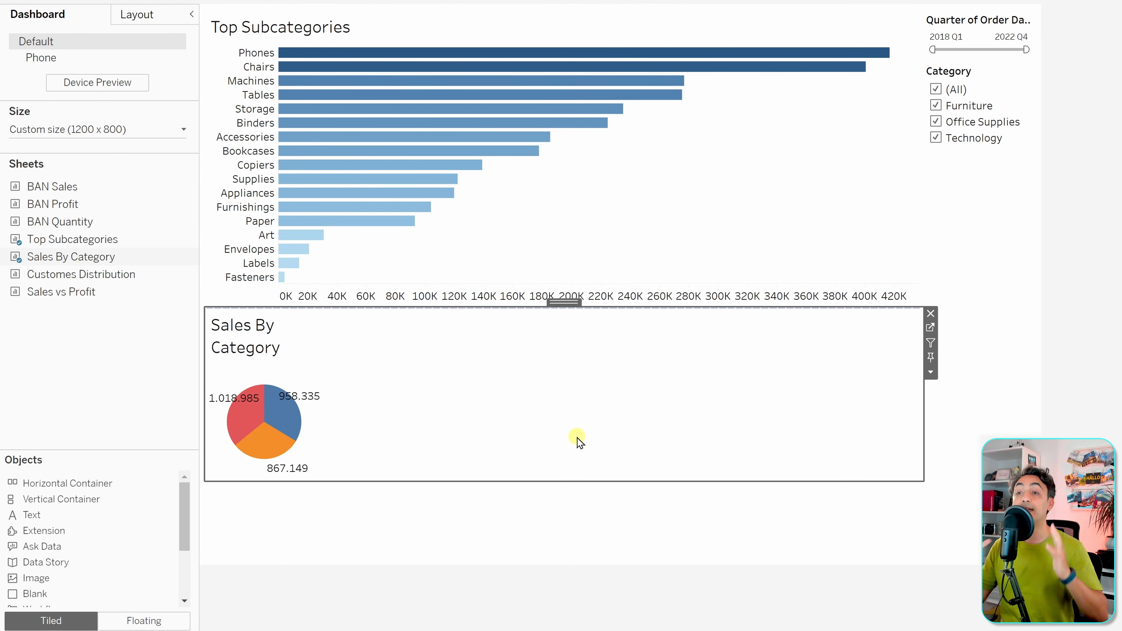
{"action": "mouse_move", "coordinate": [137, 275]}
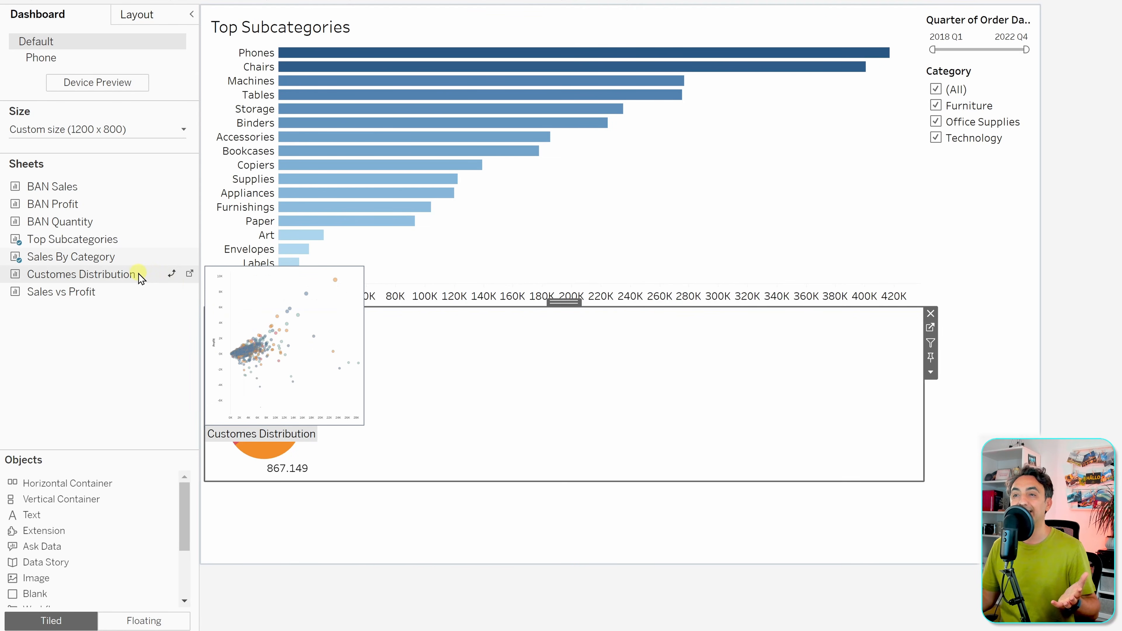
{"action": "mouse_move", "coordinate": [137, 275]}
{"action": "left_mouse_down"}
{"action": "mouse_move", "coordinate": [289, 328]}
{"action": "mouse_move", "coordinate": [358, 371]}
{"action": "mouse_move", "coordinate": [380, 423]}
{"action": "mouse_move", "coordinate": [273, 392]}
{"action": "mouse_move", "coordinate": [334, 428]}
{"action": "mouse_move", "coordinate": [411, 340]}
{"action": "mouse_move", "coordinate": [450, 69]}
{"action": "mouse_move", "coordinate": [474, 300]}
{"action": "mouse_move", "coordinate": [469, 448]}
{"action": "left_mouse_up"}
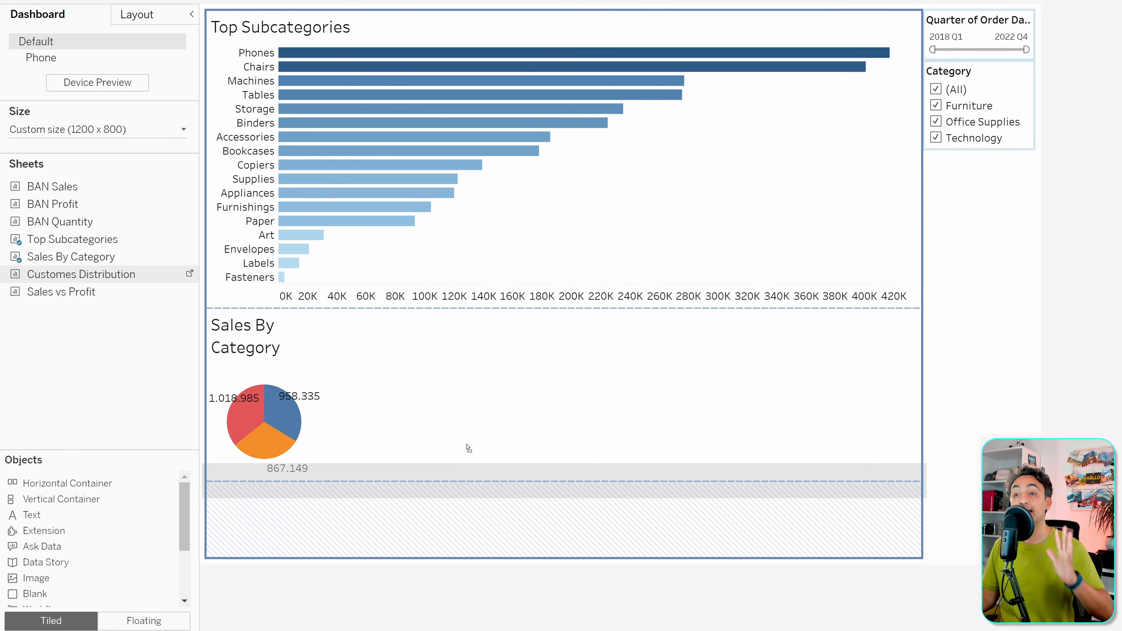
{"action": "left_click_drag", "start_coordinate": [470, 446], "coordinate": [461, 474]}
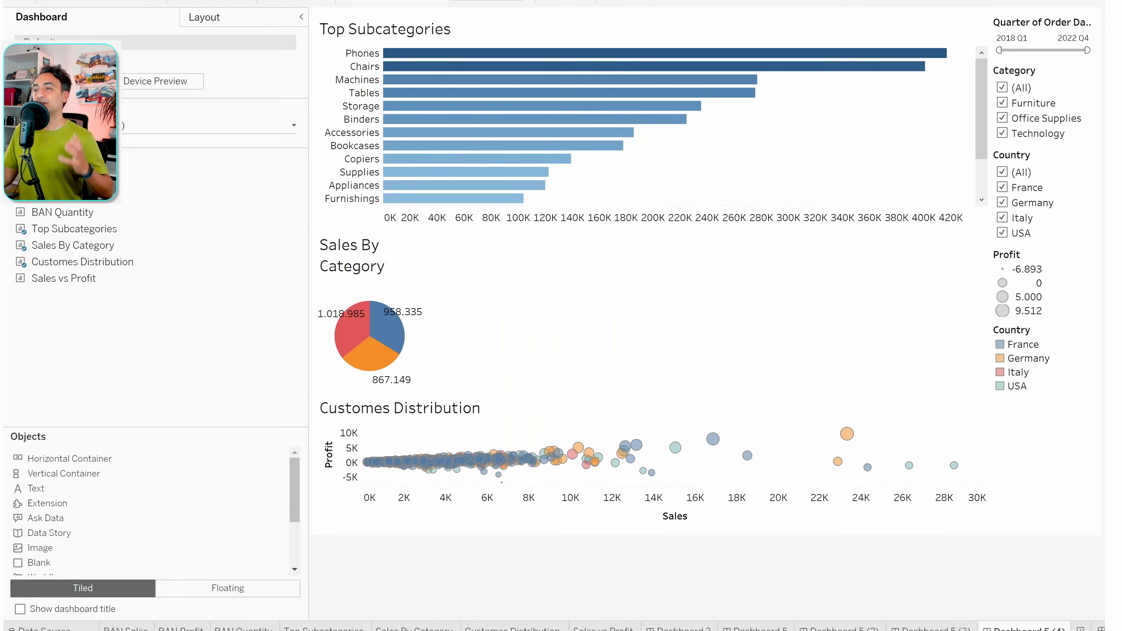
- Select the Sales By Category pie on Dashboard 5 (4)
{"action": "left_click", "coordinate": [962, 336]}
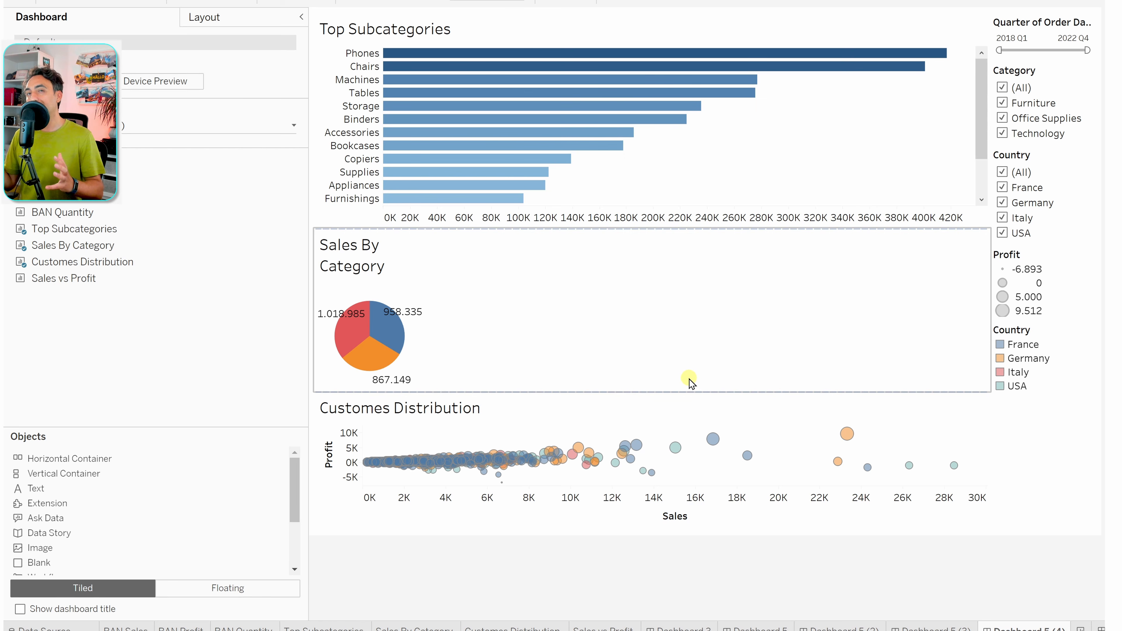
- Show the Layout Item hierarchy, select the Tiled top level, then the Customes Distribution and Sales By Category charts
{"action": "left_click_drag", "start_coordinate": [687, 378], "coordinate": [205, 180]}
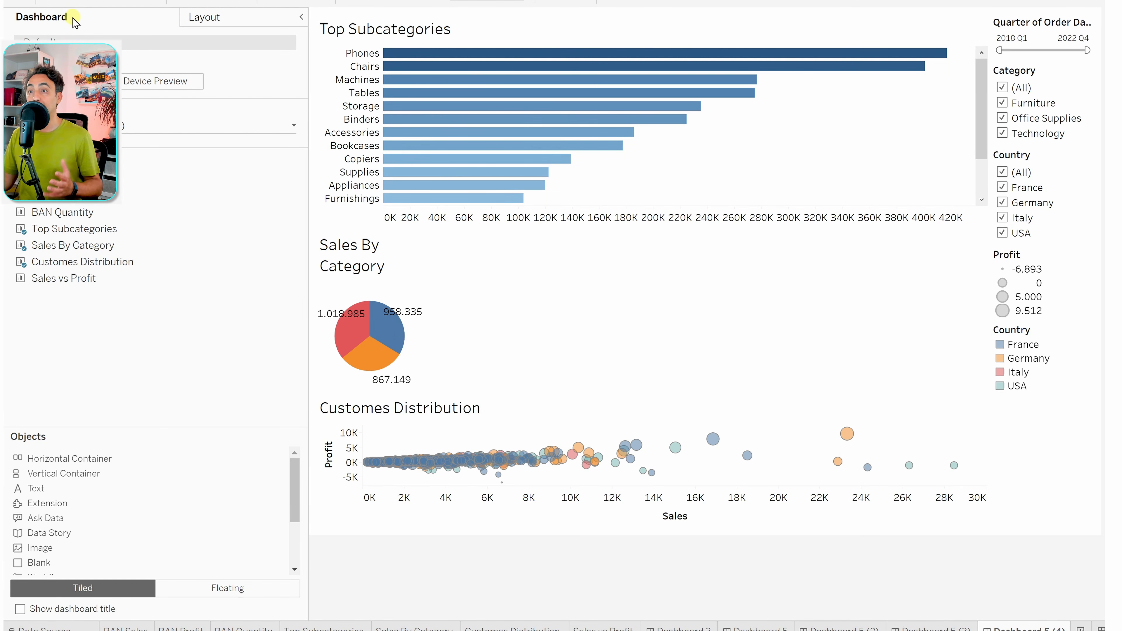
{"action": "left_click", "coordinate": [206, 18]}
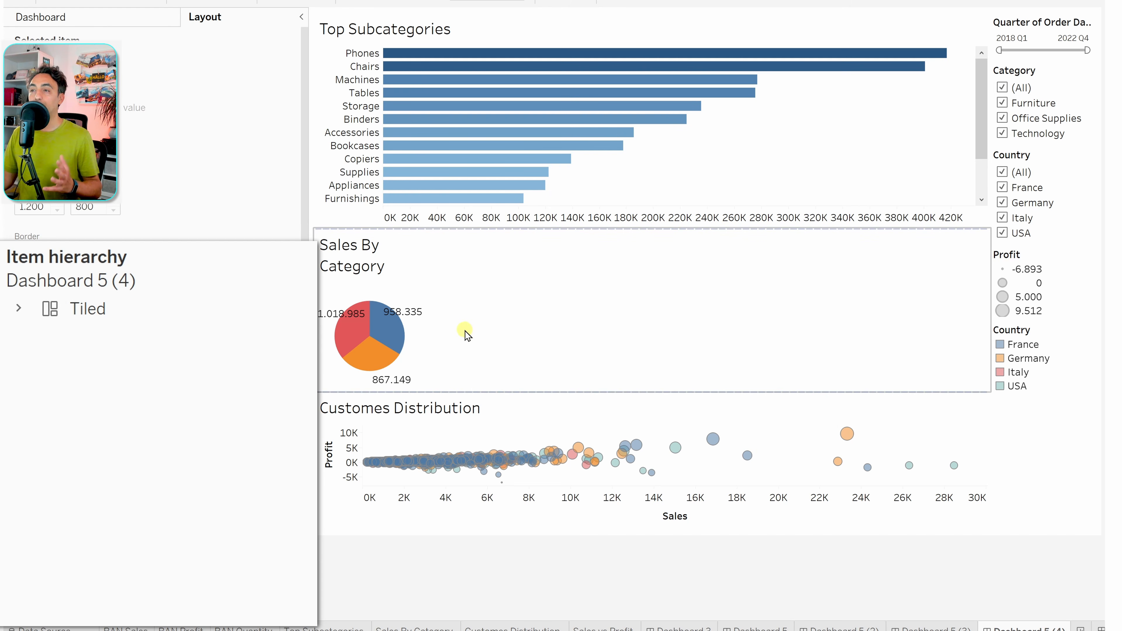
{"action": "left_click", "coordinate": [100, 313]}
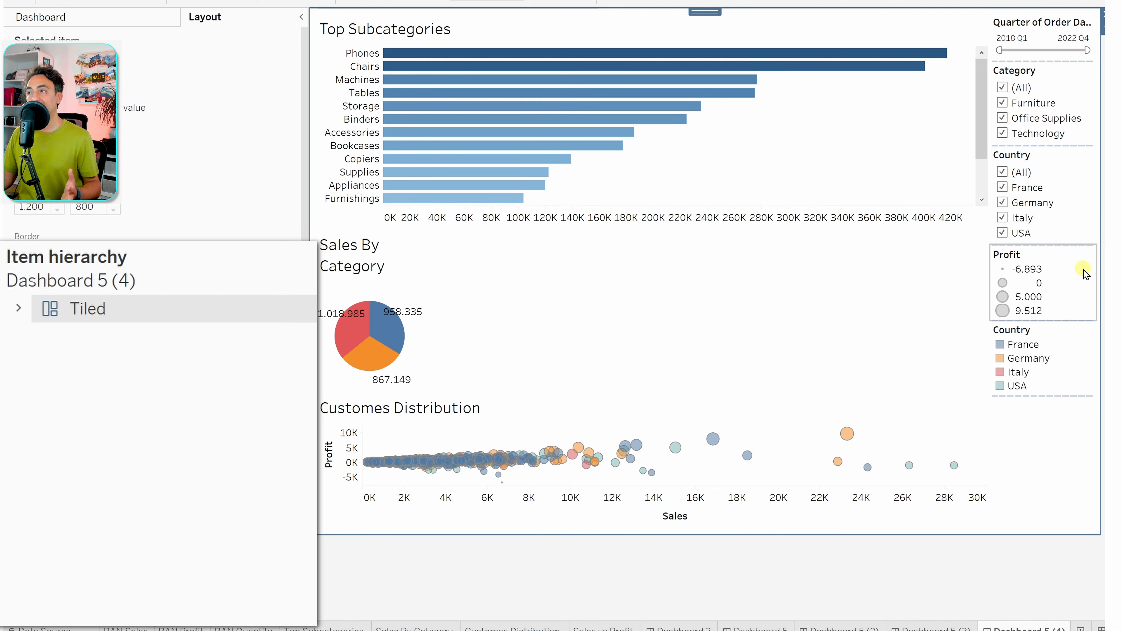
{"action": "left_click", "coordinate": [409, 564]}
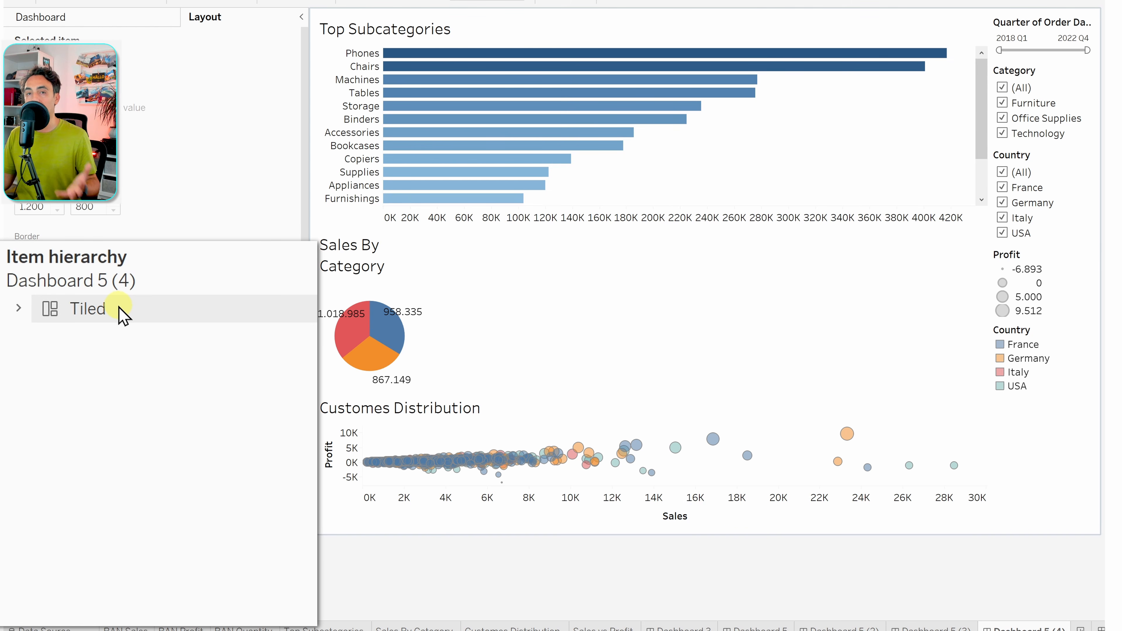
{"action": "left_click", "coordinate": [93, 312]}
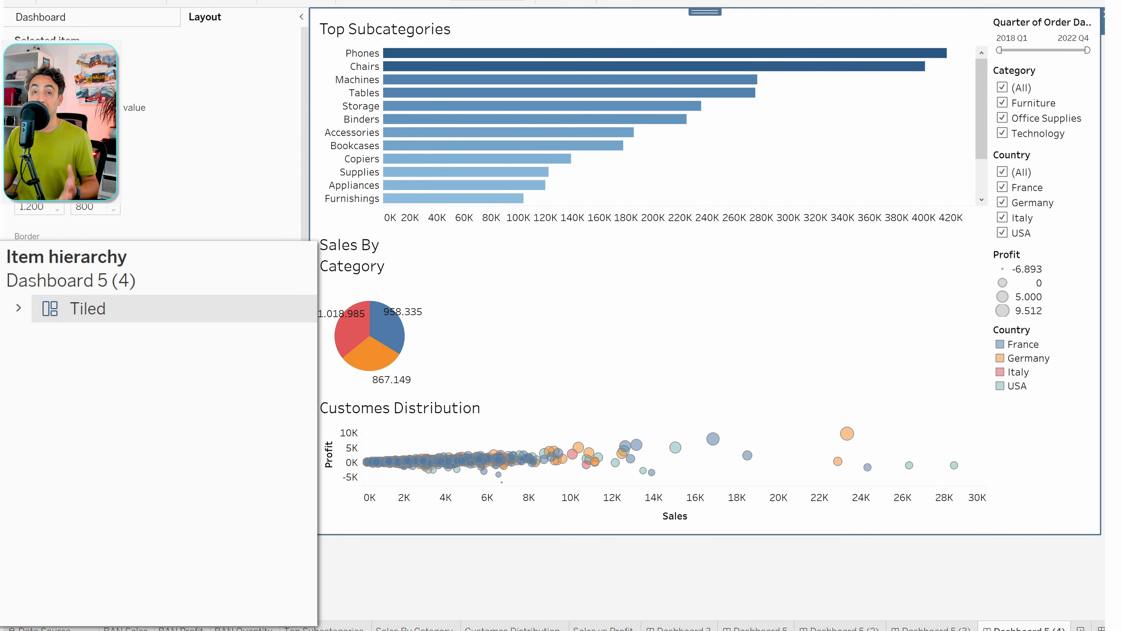
{"action": "left_click", "coordinate": [335, 460]}
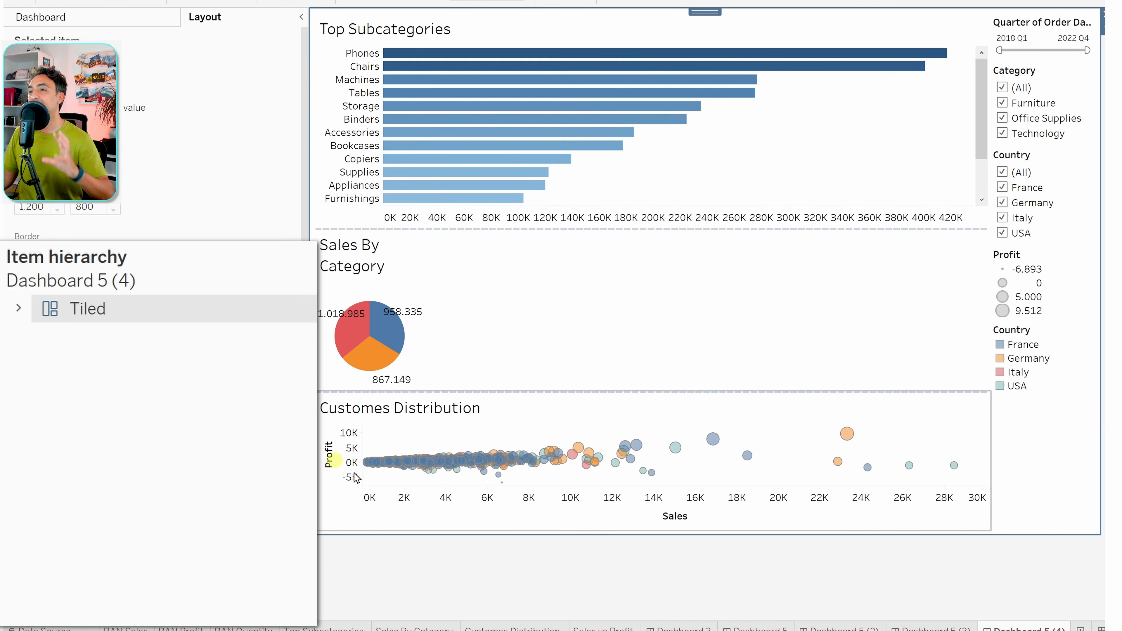
{"action": "left_click", "coordinate": [772, 354]}
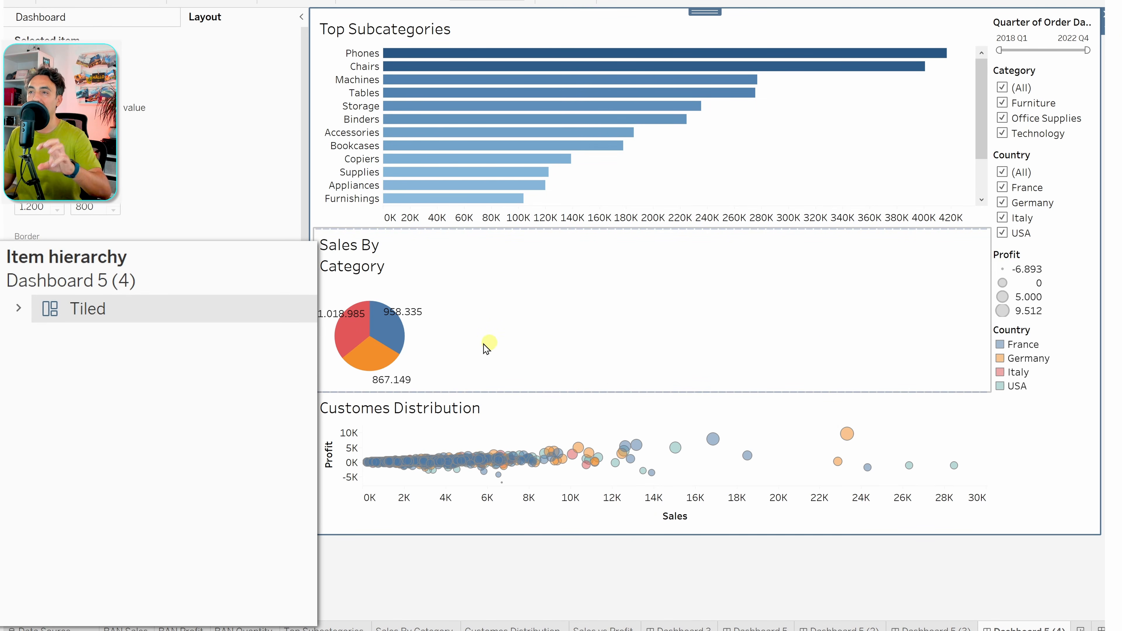
- Expand Tiled in the Item hierarchy and widen the filter and legend column
{"action": "left_click", "coordinate": [18, 309]}
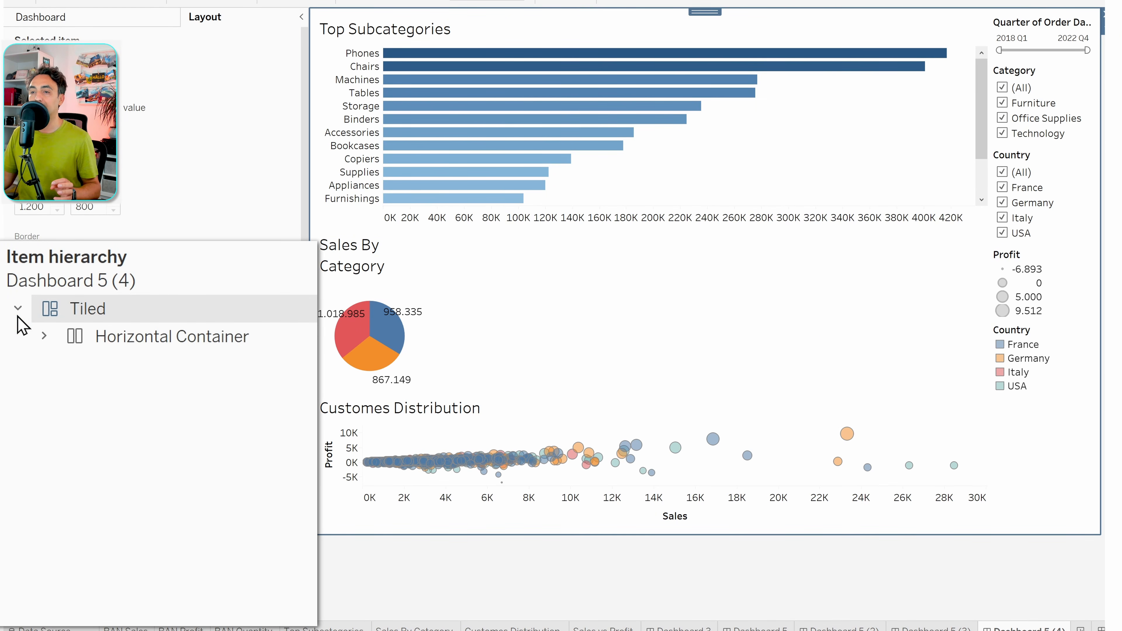
{"action": "left_click", "coordinate": [243, 347]}
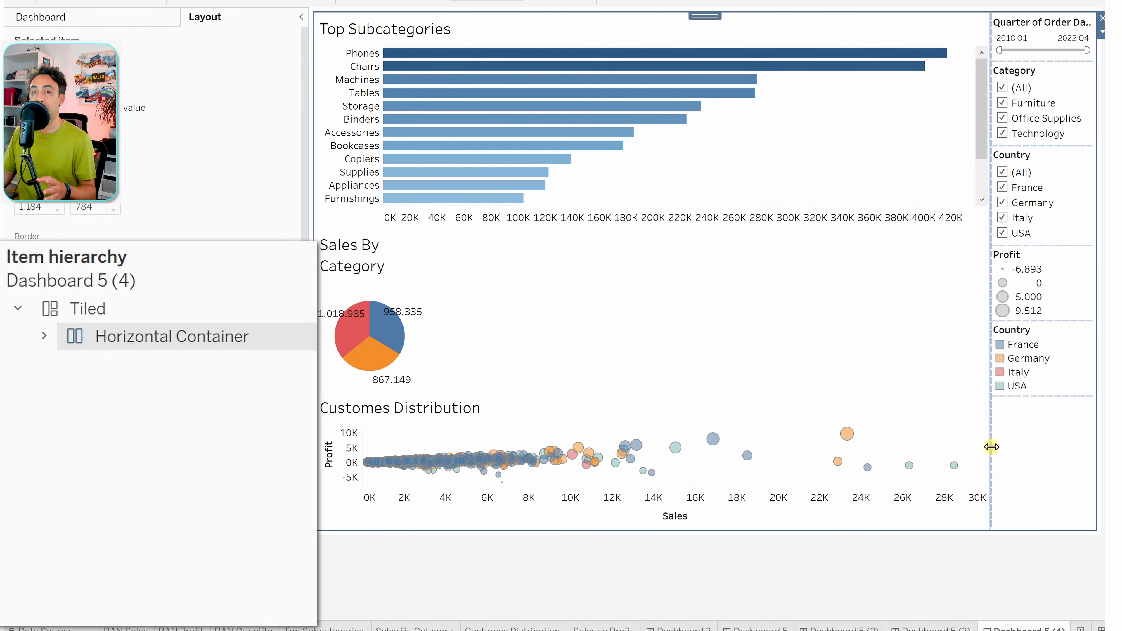
{"action": "left_click_drag", "start_coordinate": [993, 447], "coordinate": [950, 438]}
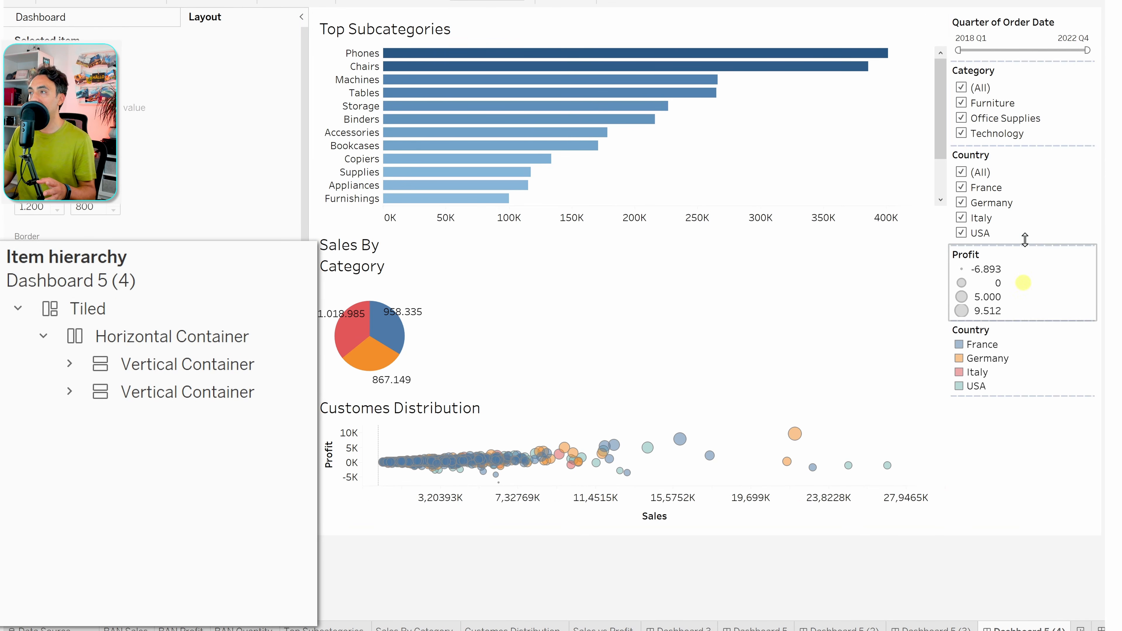
- Select the horizontal container, then the left chart and right filter vertical containers
{"action": "left_click", "coordinate": [210, 336]}
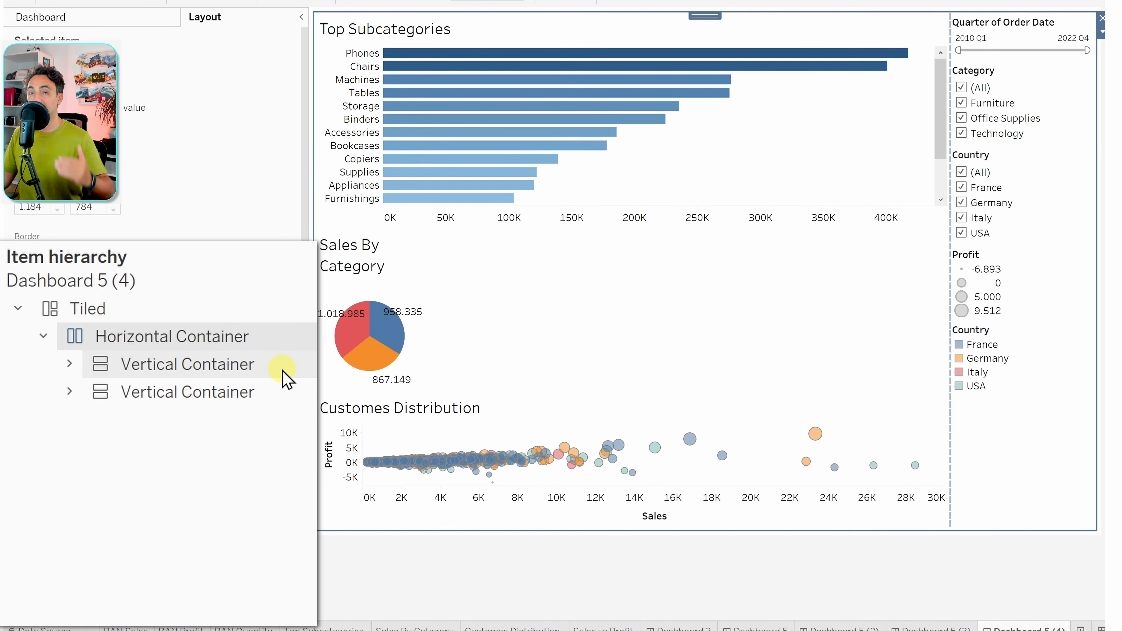
{"action": "left_click", "coordinate": [283, 379]}
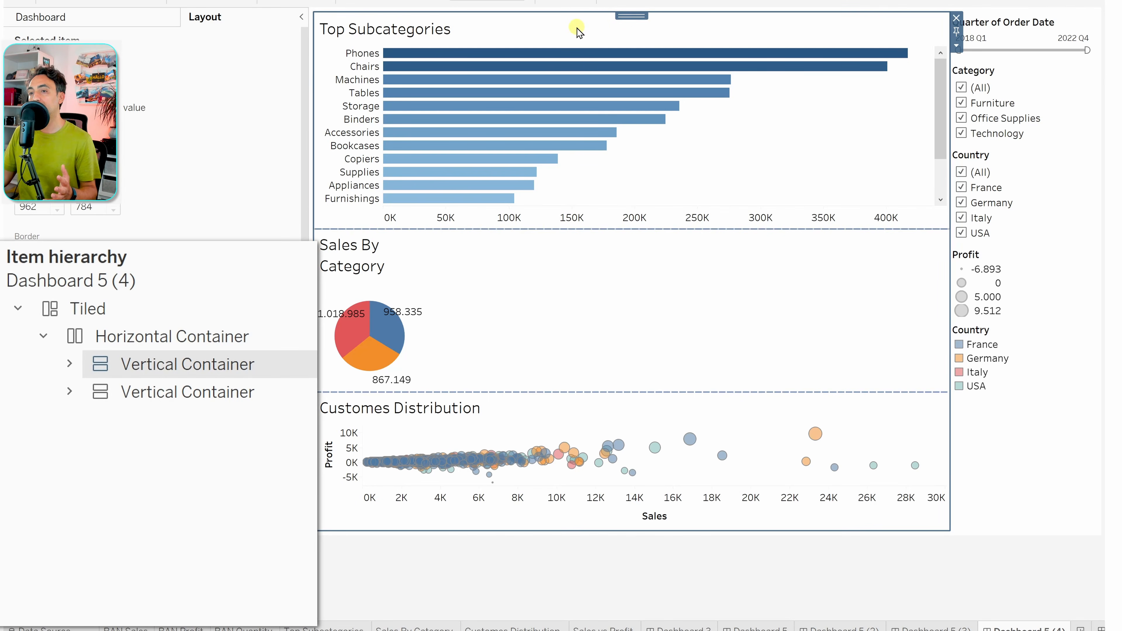
{"action": "mouse_move", "coordinate": [622, 79]}
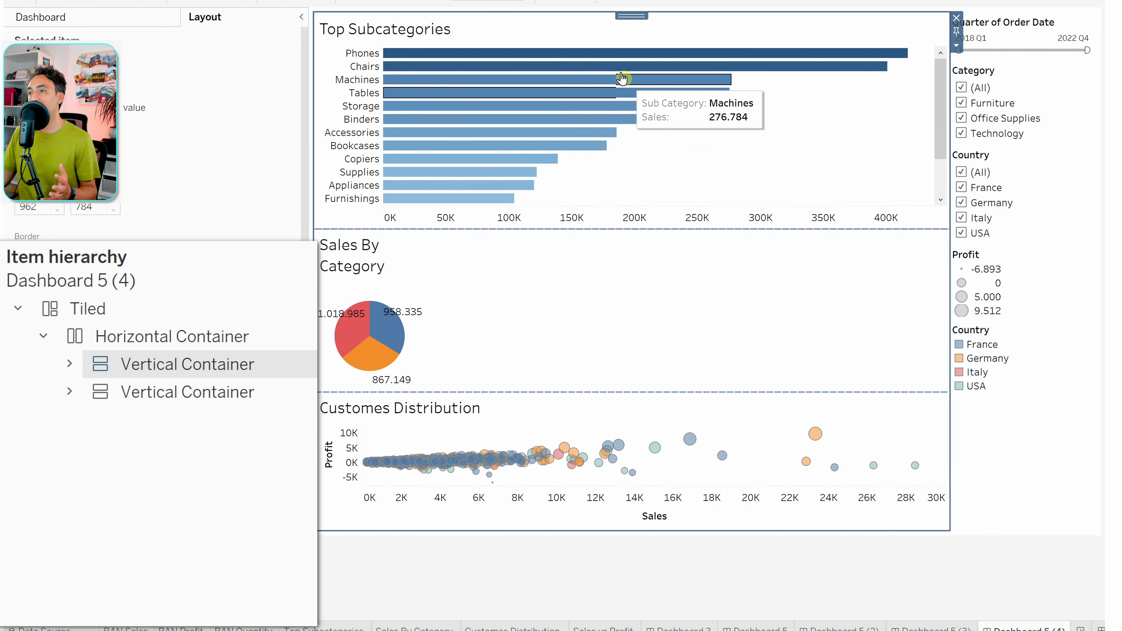
{"action": "mouse_move", "coordinate": [511, 109]}
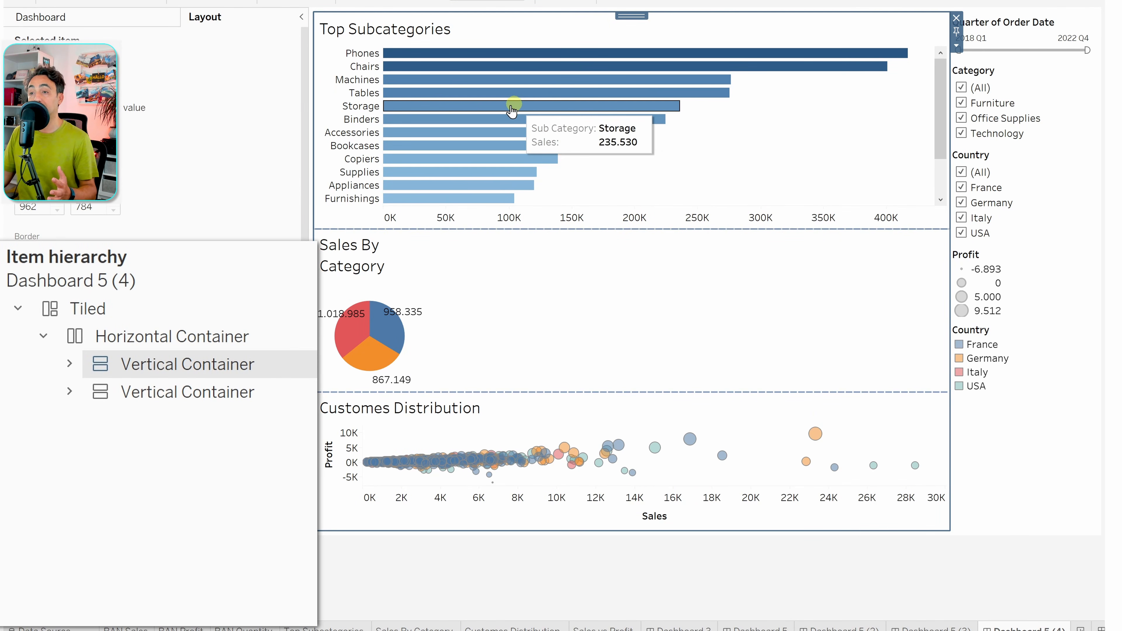
{"action": "left_click", "coordinate": [291, 391]}
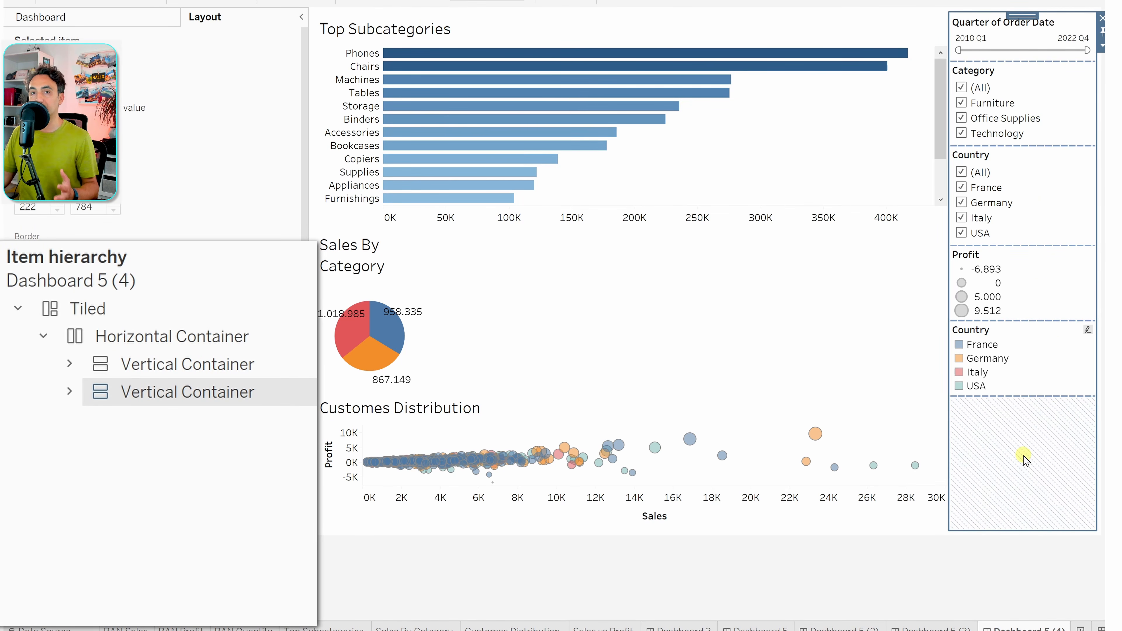
{"action": "left_click", "coordinate": [801, 484]}
- Expand the left vertical container and select Top Subcategories, Sales By Category and Customes Distribution
{"action": "left_click", "coordinate": [213, 366]}
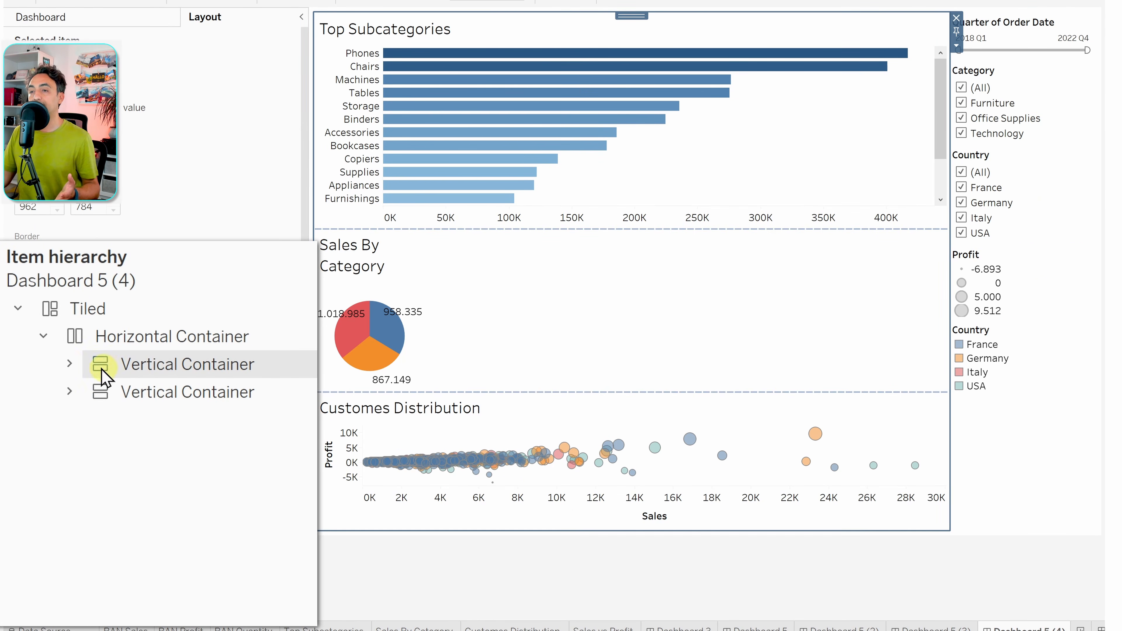
{"action": "left_click", "coordinate": [69, 363]}
{"action": "left_click", "coordinate": [225, 398]}
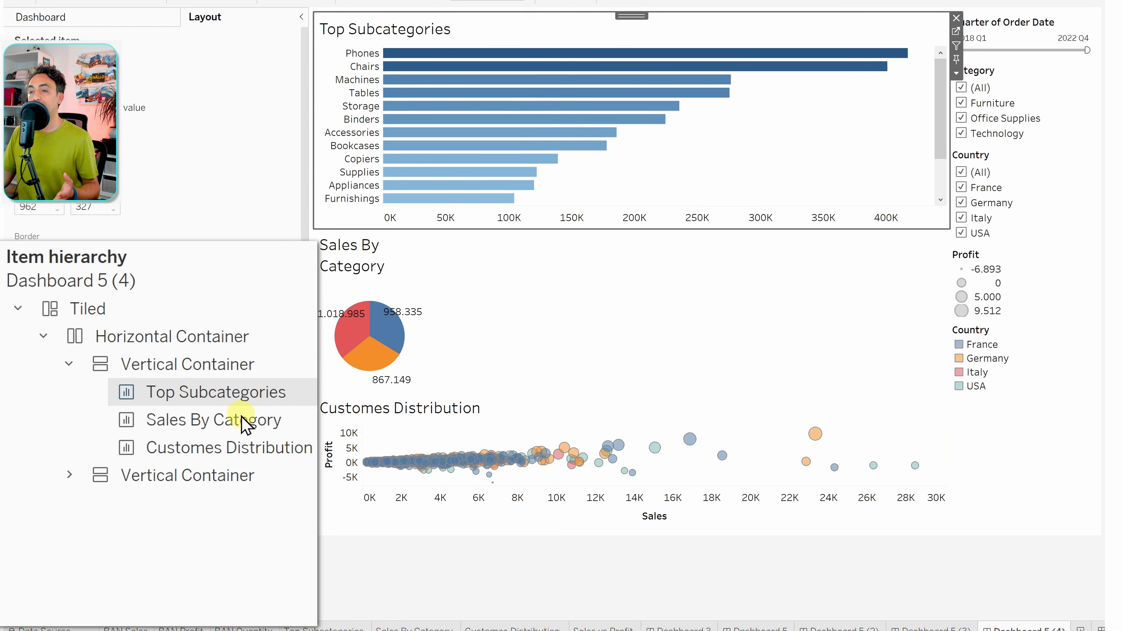
{"action": "left_click", "coordinate": [238, 417]}
{"action": "left_click", "coordinate": [257, 450]}
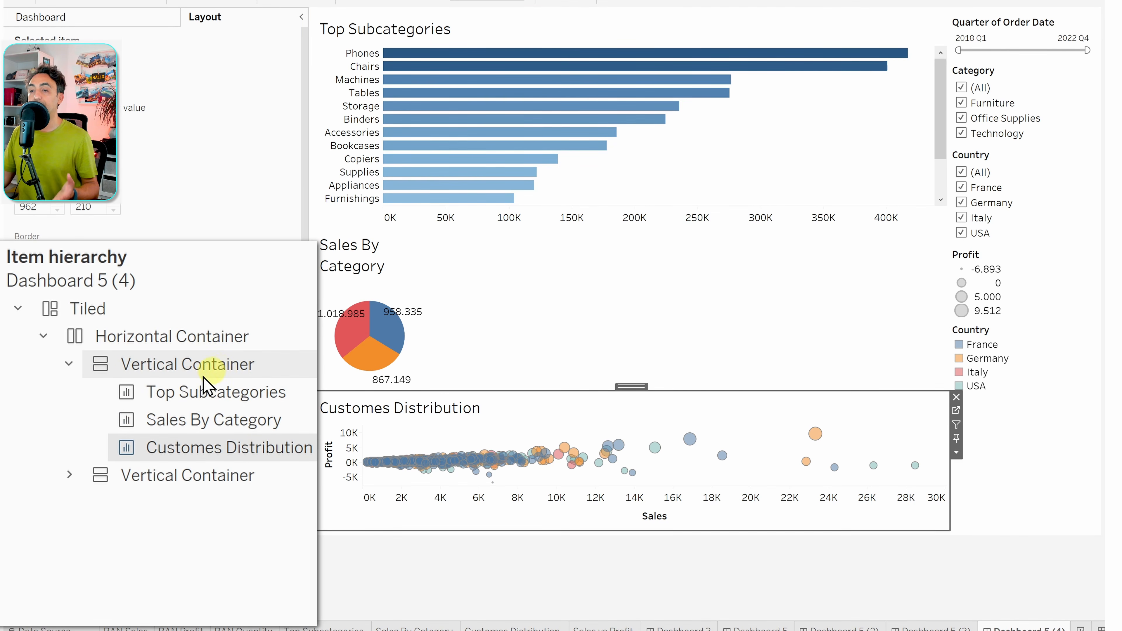
- Expand the right container and select the Category and Country filters
{"action": "left_click", "coordinate": [69, 474]}
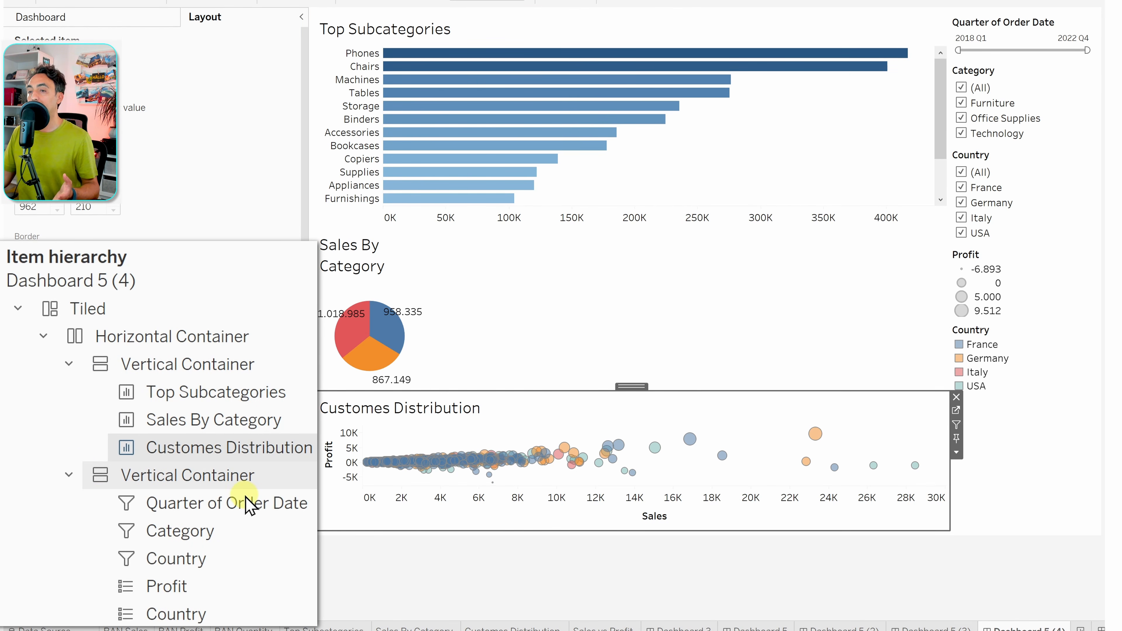
{"action": "left_click", "coordinate": [261, 508]}
{"action": "left_click", "coordinate": [245, 530]}
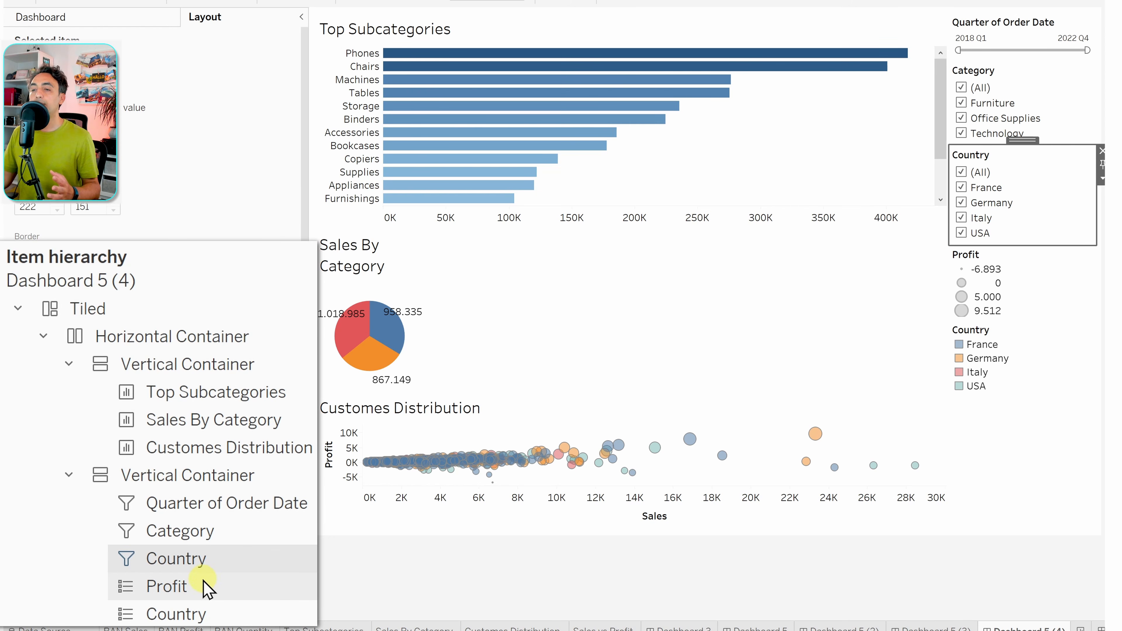
{"action": "left_click", "coordinate": [341, 587]}
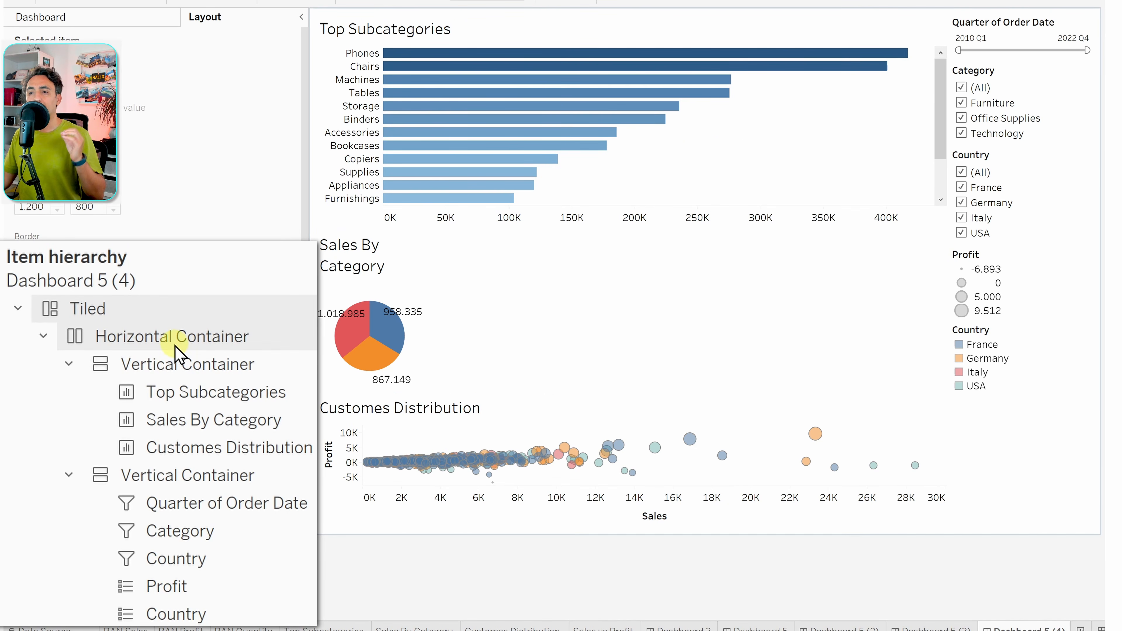
- Inspect the context-menu options for the Top Subcategories chart and the horizontal container
{"action": "left_click", "coordinate": [553, 180]}
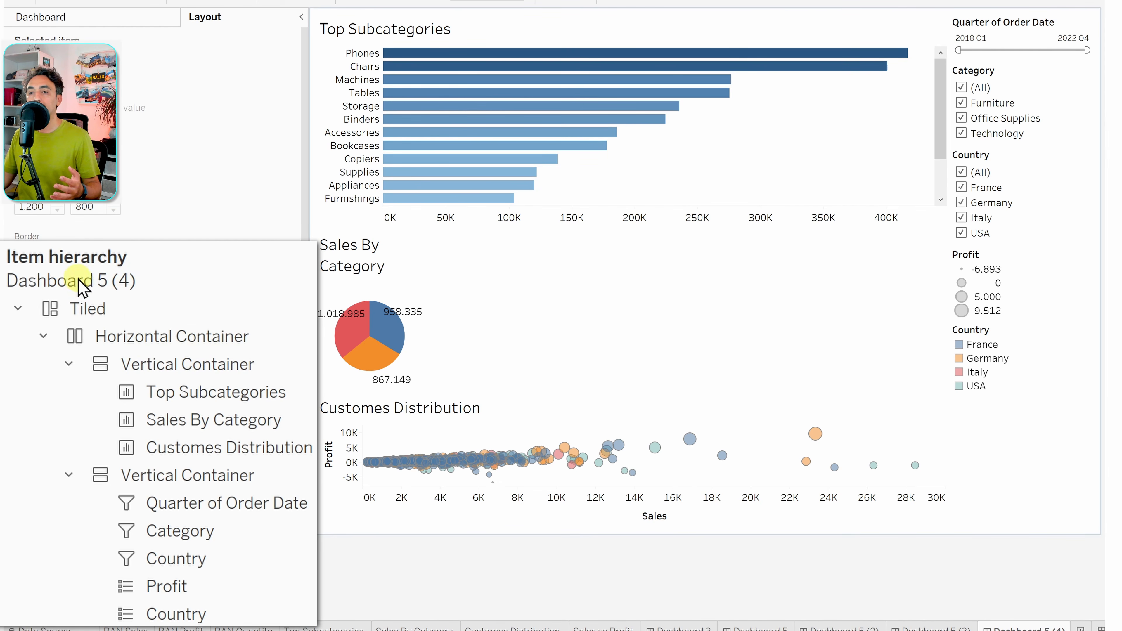
{"action": "left_click", "coordinate": [177, 339]}
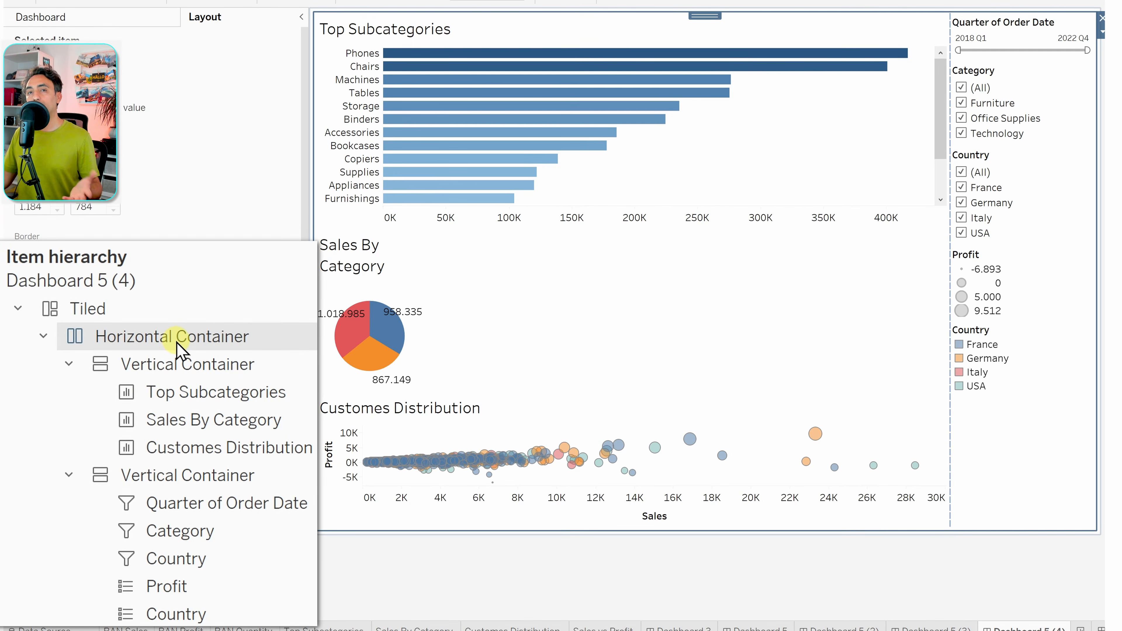
{"action": "left_click", "coordinate": [264, 396]}
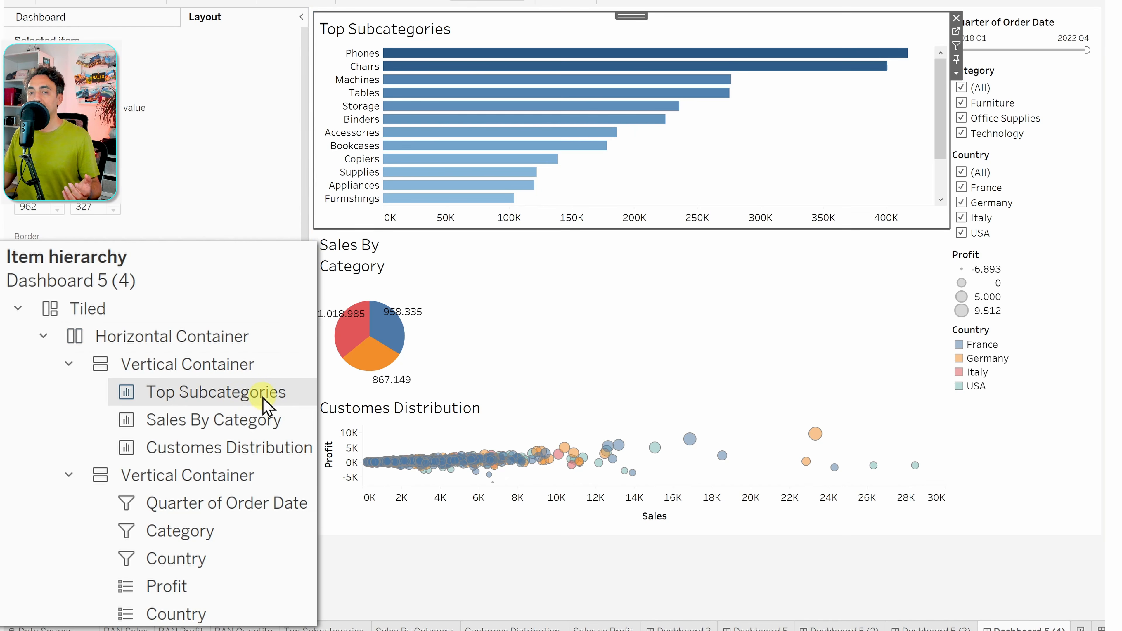
{"action": "right_click", "coordinate": [244, 396]}
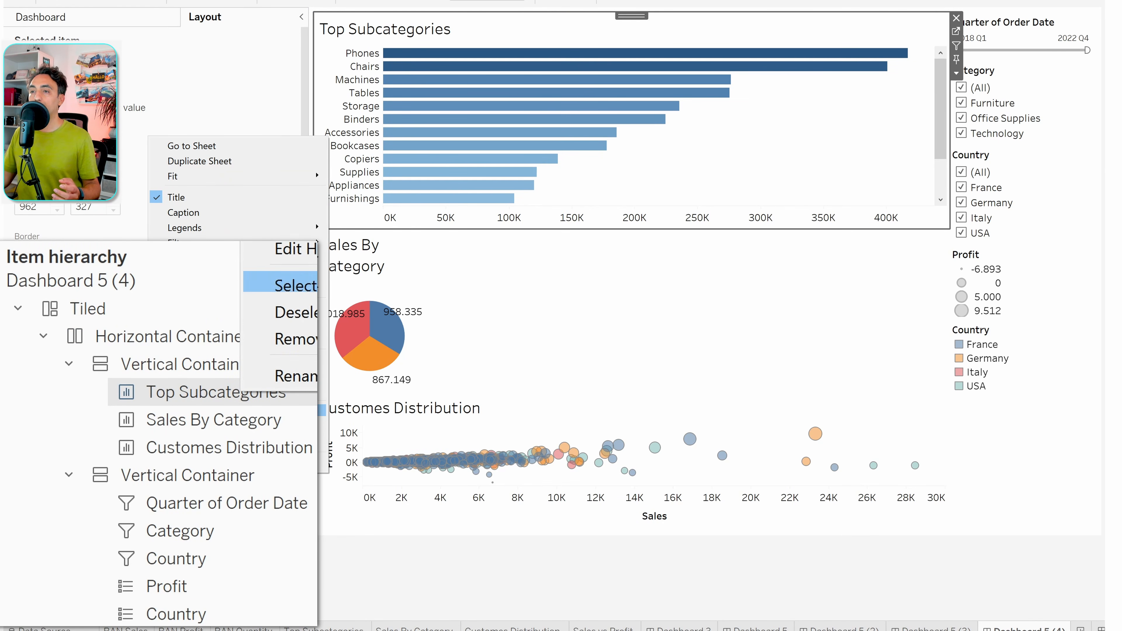
{"action": "left_click", "coordinate": [179, 338]}
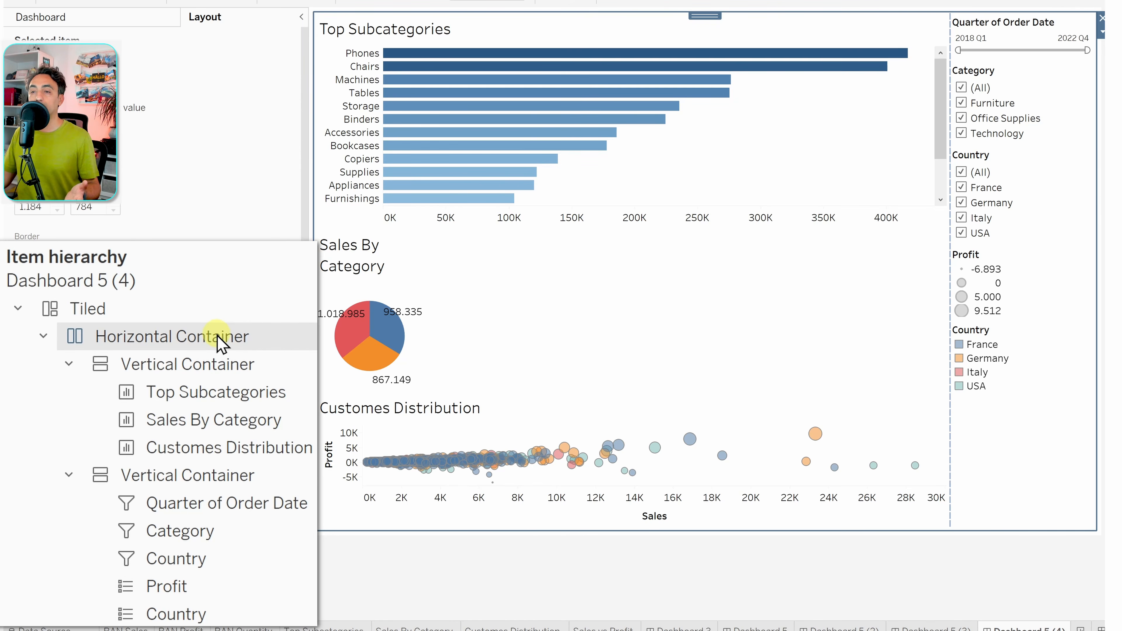
{"action": "right_click", "coordinate": [219, 342]}
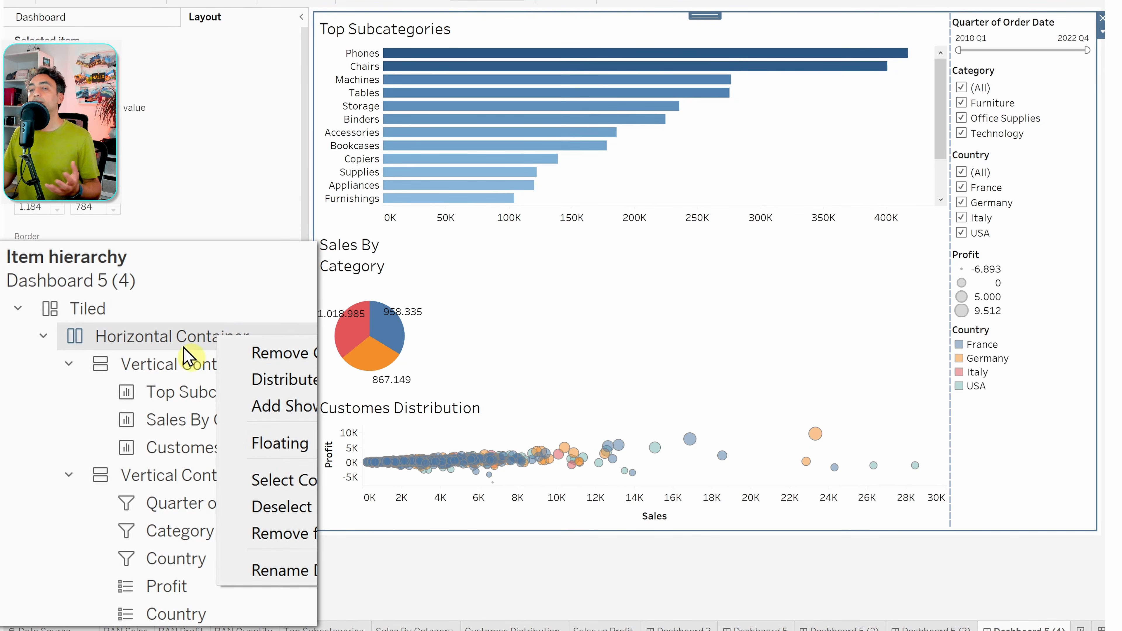
{"action": "left_click", "coordinate": [353, 574]}
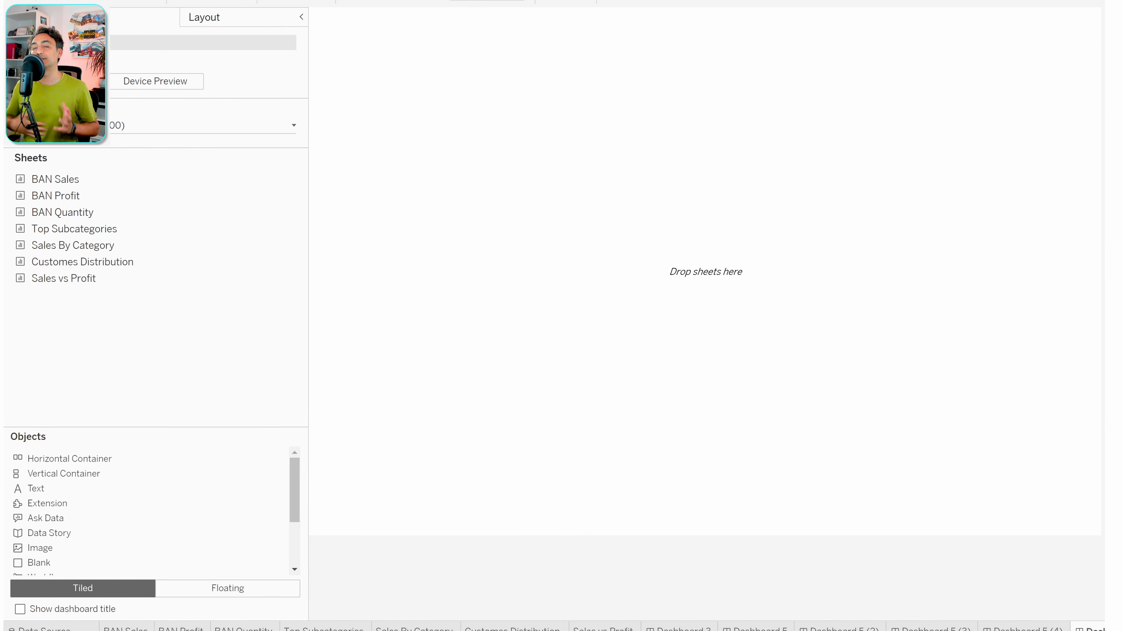
- Place Top Subcategories inside a horizontal container on the empty dashboard and check the Item hierarchy
{"action": "double_click", "coordinate": [98, 211]}
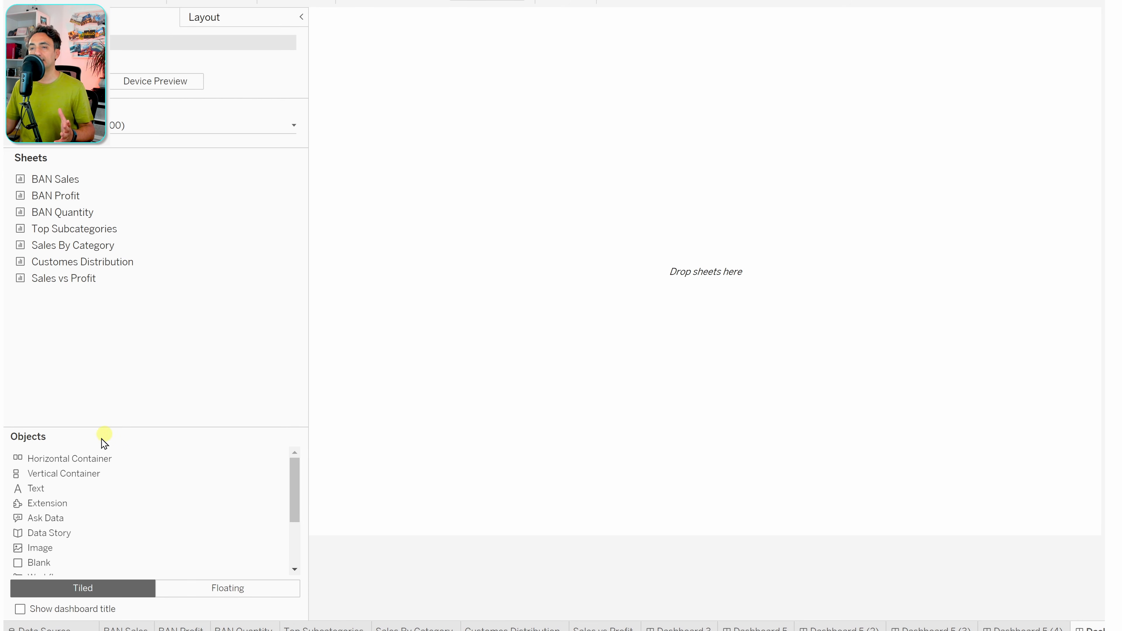
{"action": "left_click_drag", "start_coordinate": [62, 461], "coordinate": [407, 206]}
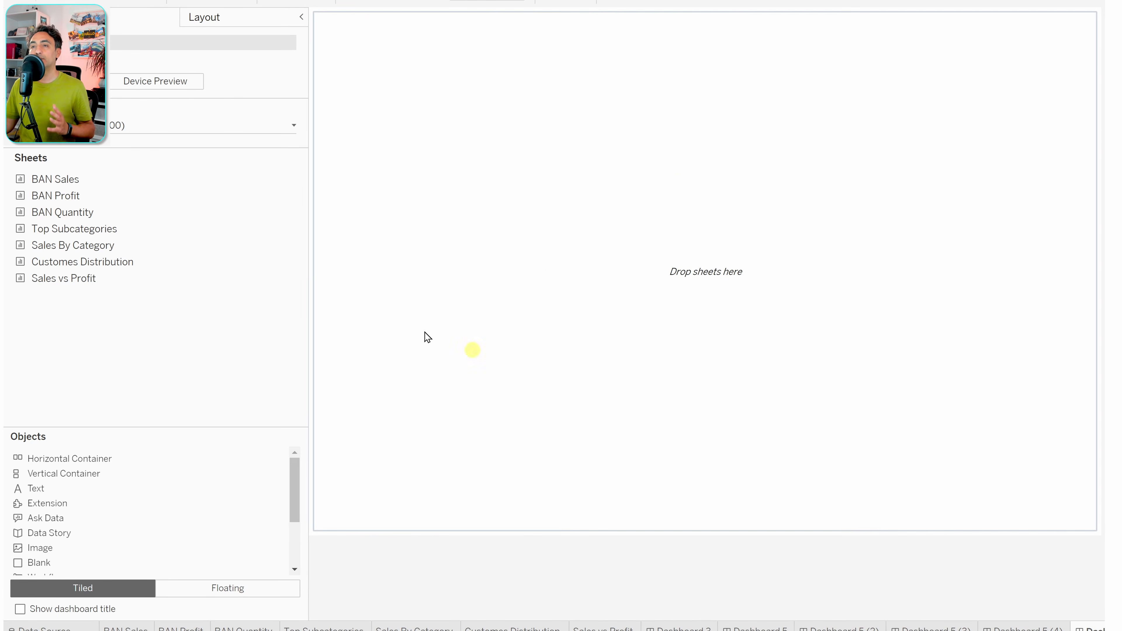
{"action": "double_click", "coordinate": [106, 230]}
{"action": "left_click_drag", "start_coordinate": [95, 230], "coordinate": [612, 293]}
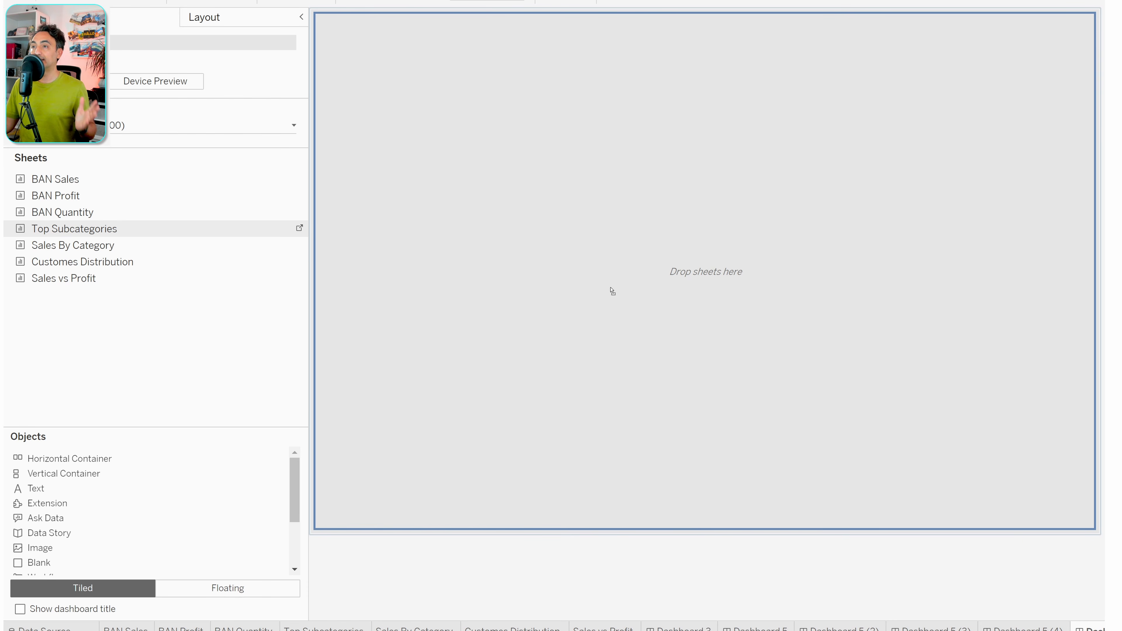
{"action": "left_click_drag", "start_coordinate": [612, 292], "coordinate": [610, 290]}
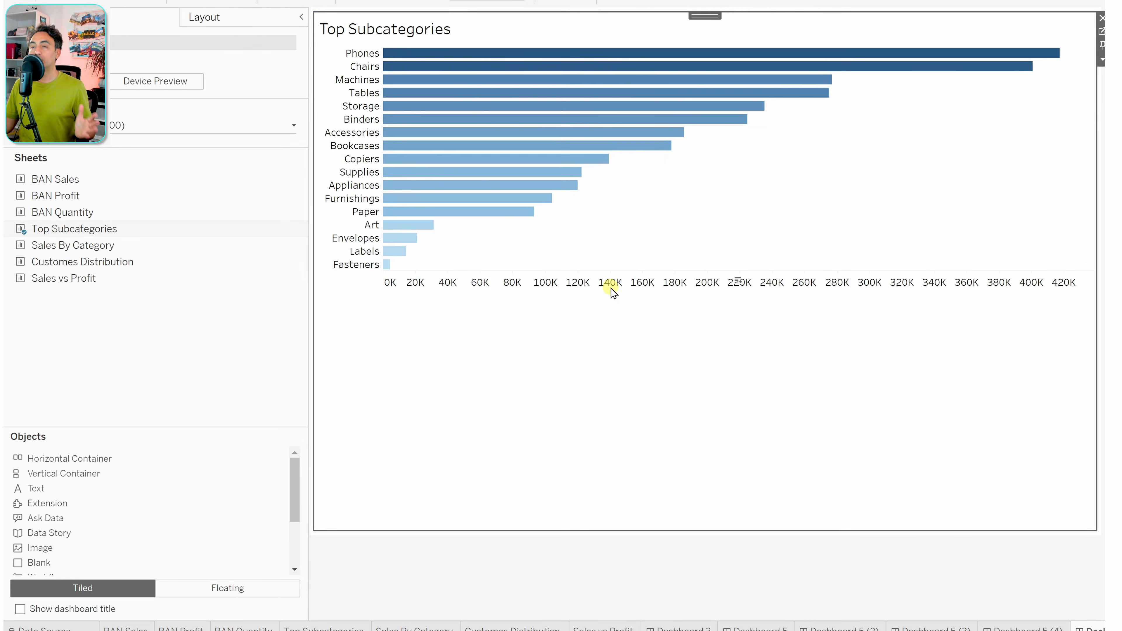
{"action": "left_click", "coordinate": [217, 18]}
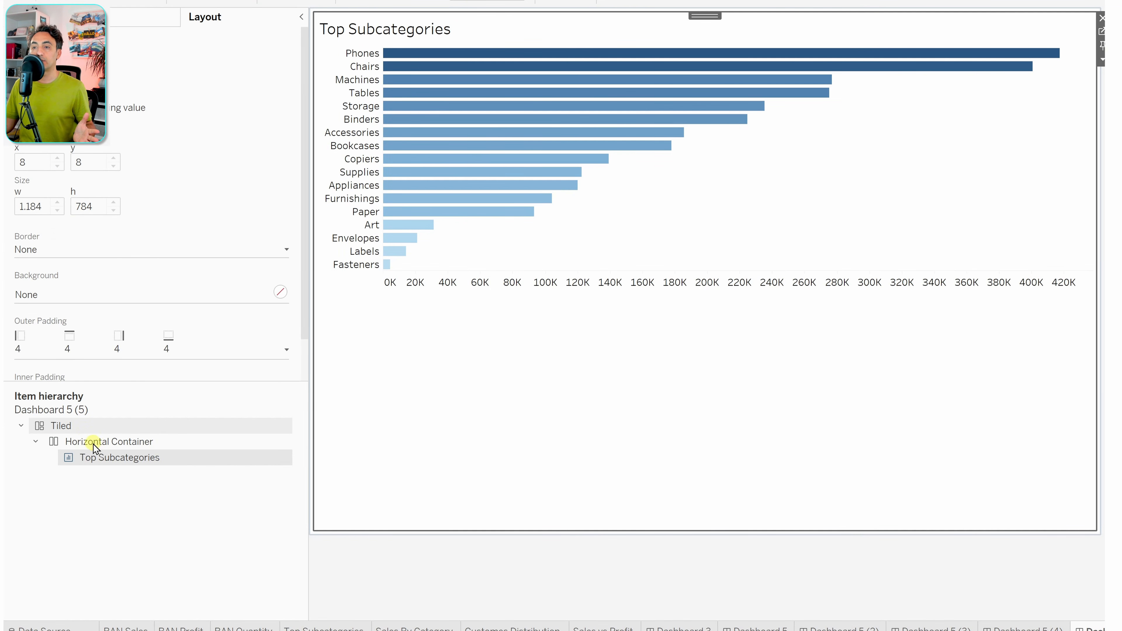
{"action": "double_click", "coordinate": [136, 458]}
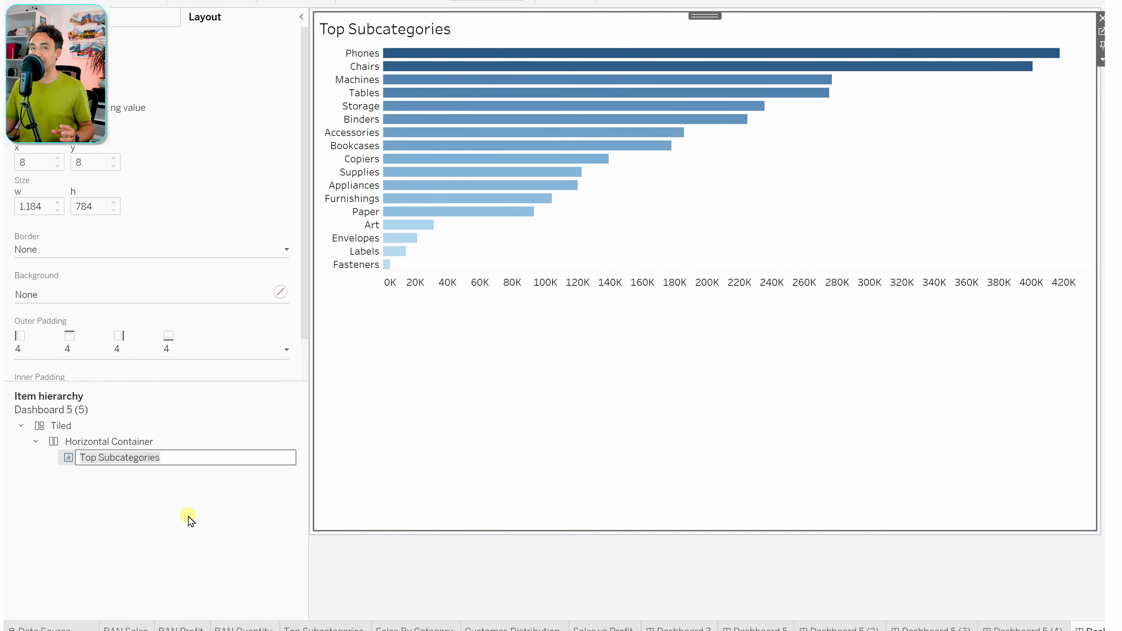
- Place the Sales By Category pie right of the bars, outside the horizontal container
{"action": "left_click", "coordinate": [71, 18]}
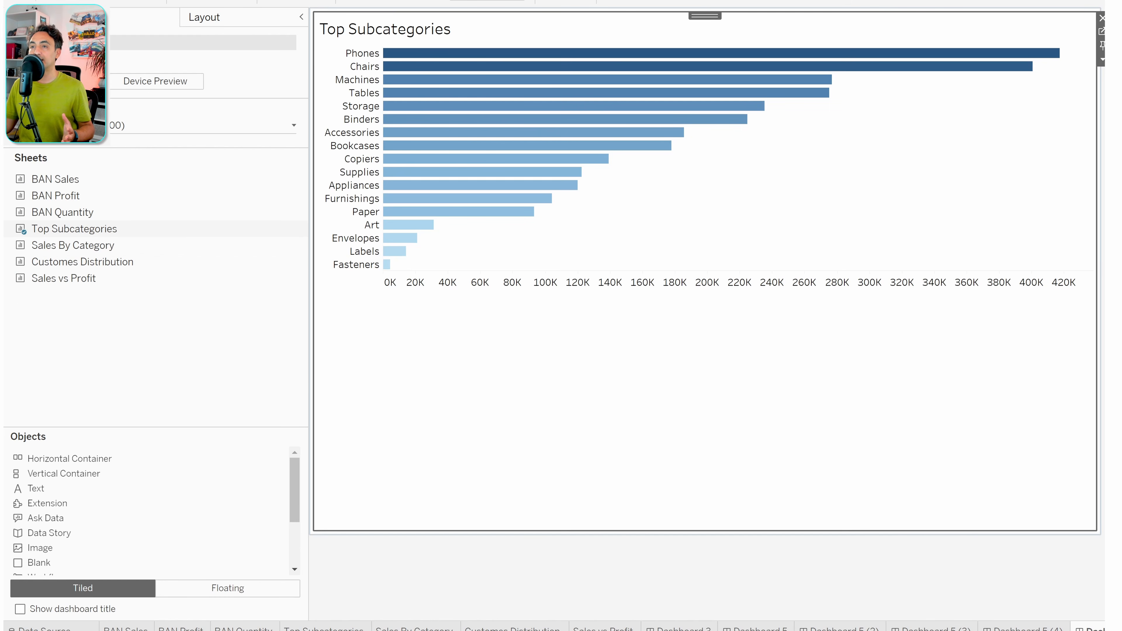
{"action": "mouse_move", "coordinate": [94, 253]}
{"action": "mouse_move", "coordinate": [92, 249]}
{"action": "left_mouse_down"}
{"action": "mouse_move", "coordinate": [293, 267]}
{"action": "mouse_move", "coordinate": [325, 326]}
{"action": "mouse_move", "coordinate": [835, 456]}
{"action": "mouse_move", "coordinate": [957, 221]}
{"action": "mouse_move", "coordinate": [519, 43]}
{"action": "mouse_move", "coordinate": [470, 460]}
{"action": "left_mouse_up"}
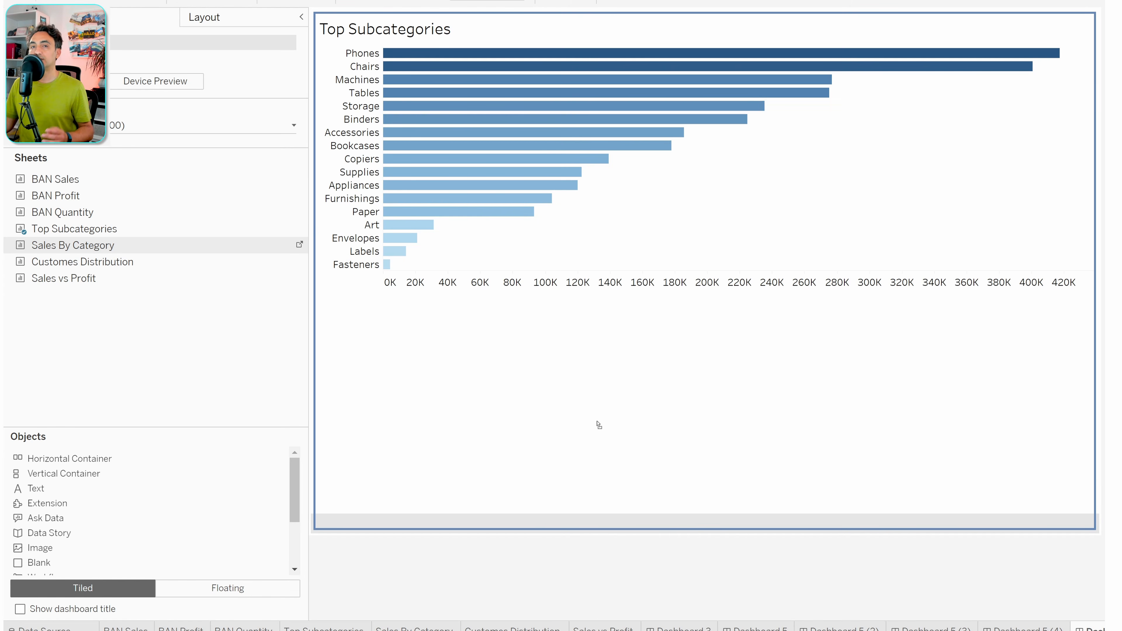
{"action": "left_click_drag", "start_coordinate": [532, 409], "coordinate": [498, 385]}
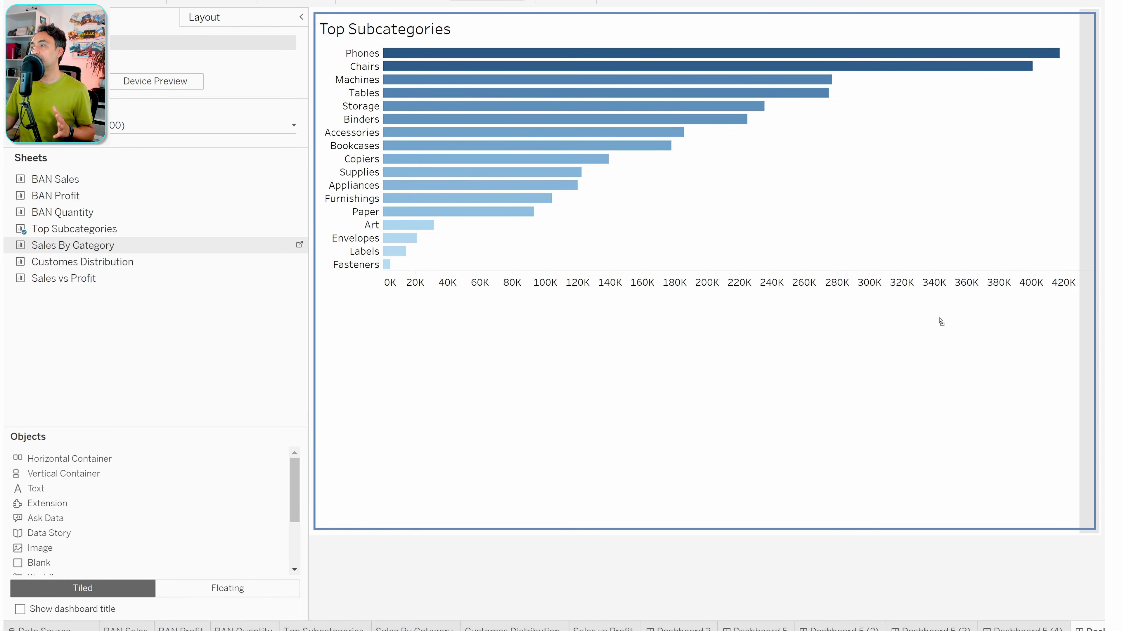
{"action": "left_click_drag", "start_coordinate": [1068, 322], "coordinate": [1098, 326]}
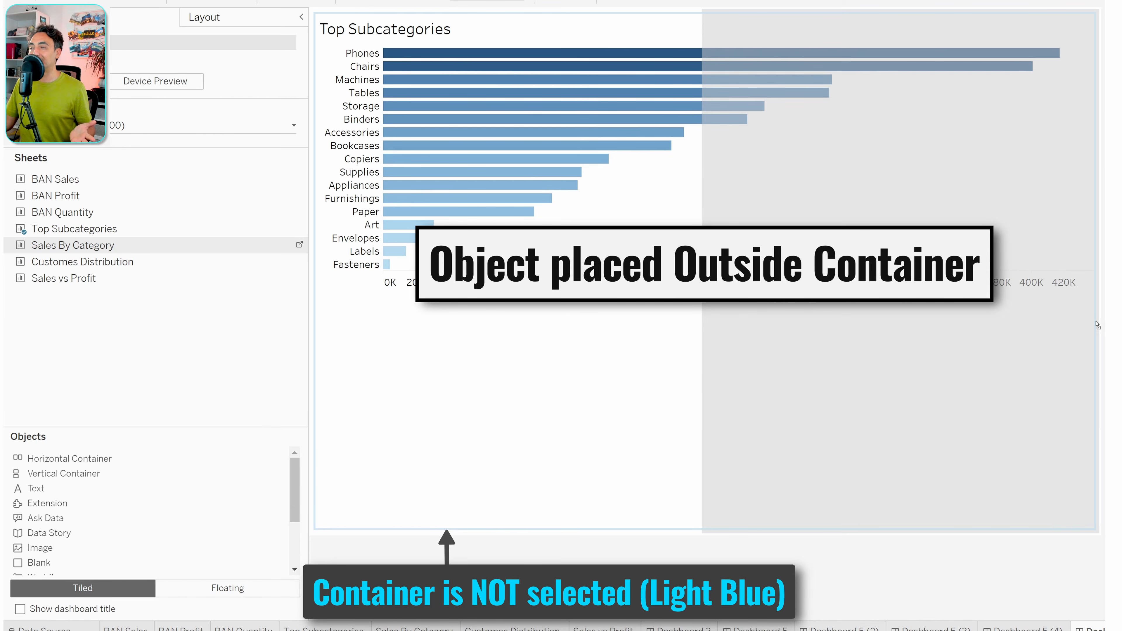
{"action": "mouse_move", "coordinate": [1098, 326]}
{"action": "left_mouse_down"}
{"action": "mouse_move", "coordinate": [1059, 327]}
{"action": "mouse_move", "coordinate": [1090, 323]}
{"action": "left_mouse_up"}
- Inspect the Item hierarchy, collapse the Horizontal Container and select the Tiled layout
{"action": "left_click", "coordinate": [221, 18]}
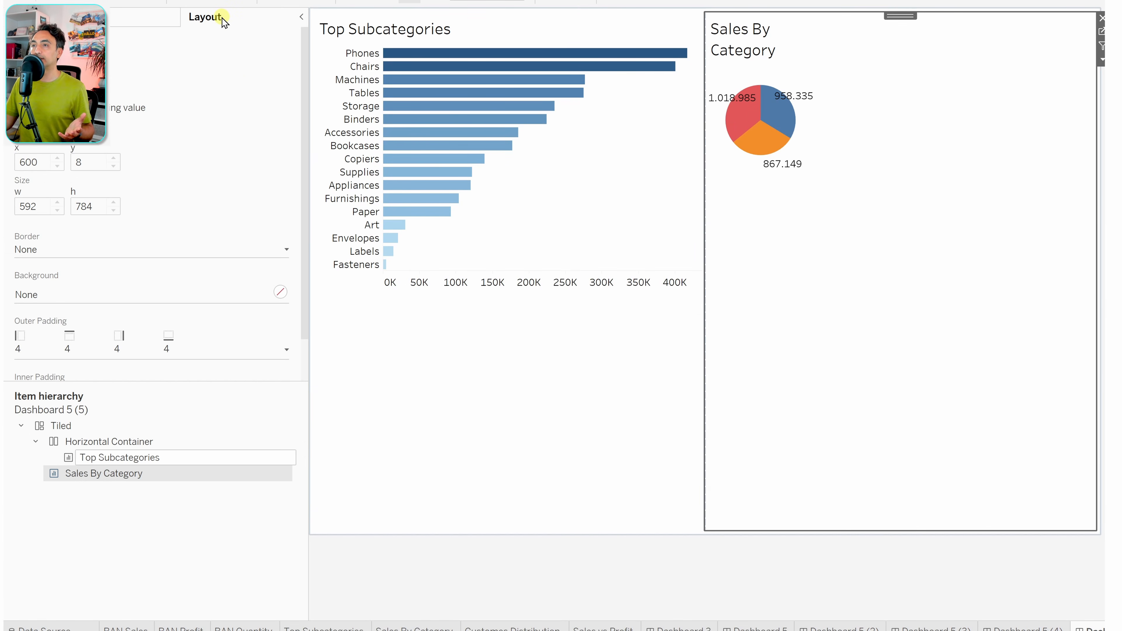
{"action": "left_click", "coordinate": [188, 498]}
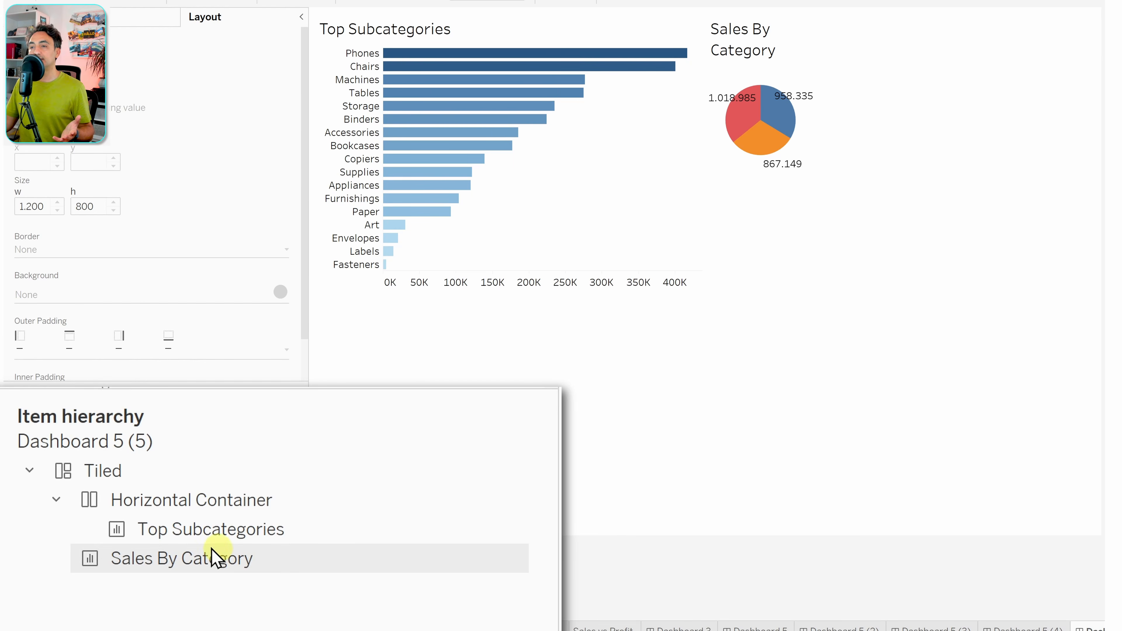
{"action": "left_click", "coordinate": [240, 534]}
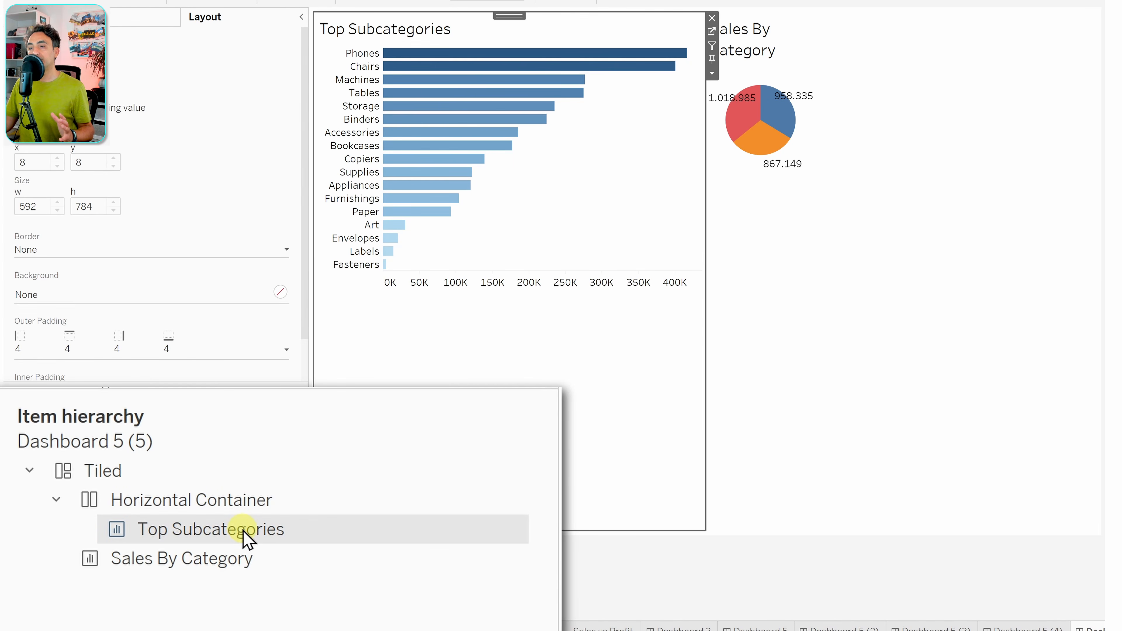
{"action": "left_click", "coordinate": [255, 504]}
{"action": "left_click", "coordinate": [246, 577]}
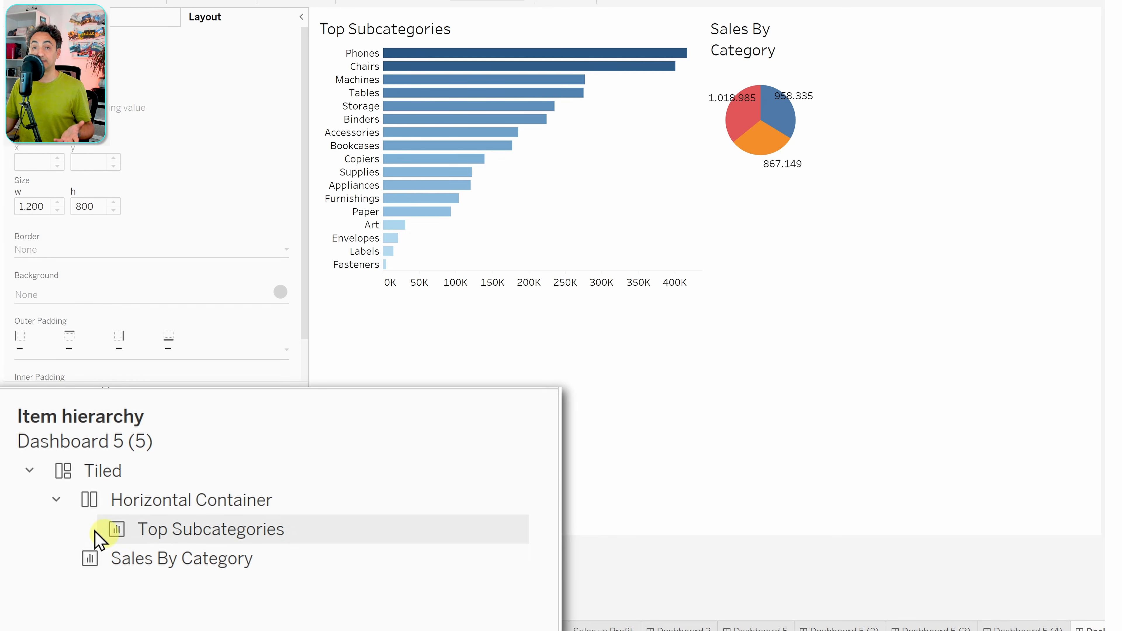
{"action": "left_click", "coordinate": [57, 501]}
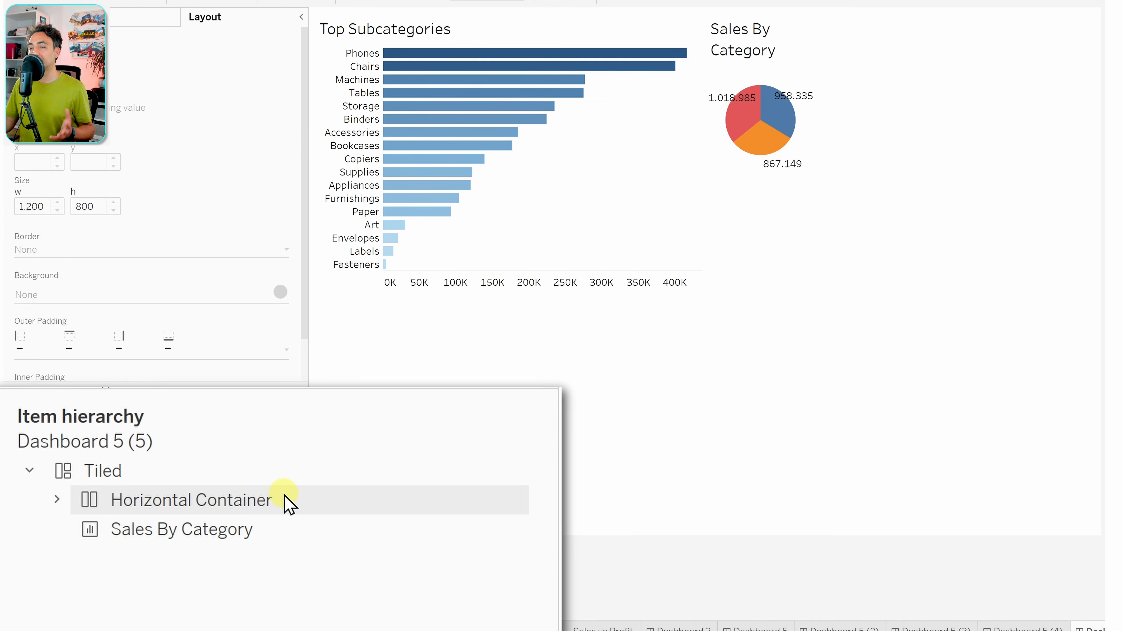
{"action": "left_click", "coordinate": [170, 473]}
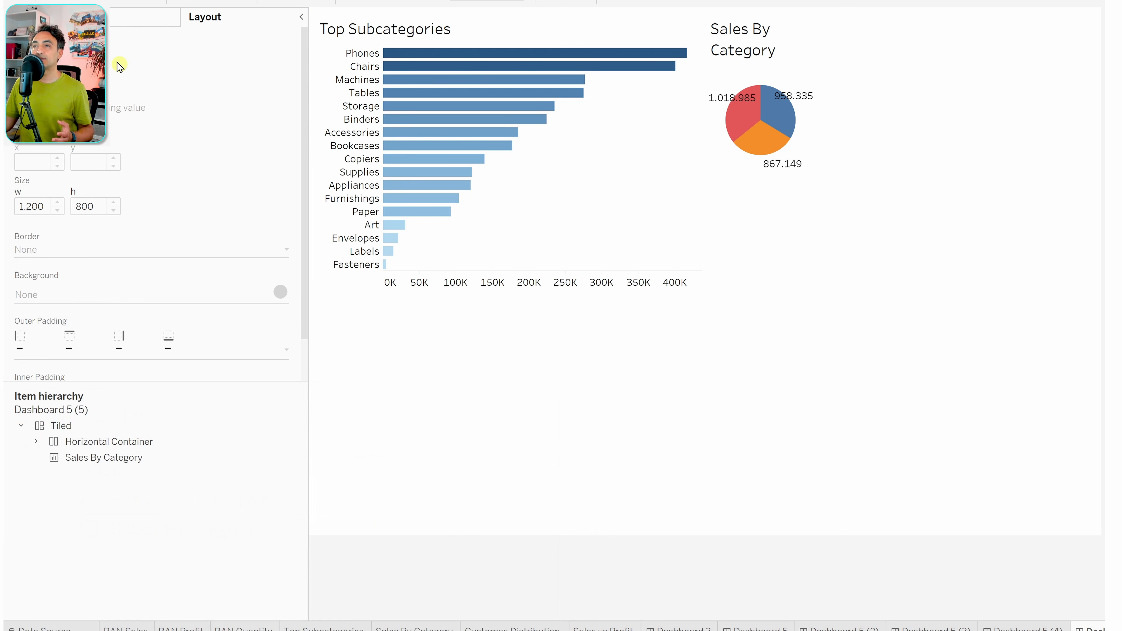
- Drop Customes Distribution below Top Subcategories and check the new vertical container in Item hierarchy
{"action": "left_click", "coordinate": [88, 18]}
{"action": "left_click_drag", "start_coordinate": [78, 263], "coordinate": [87, 264]}
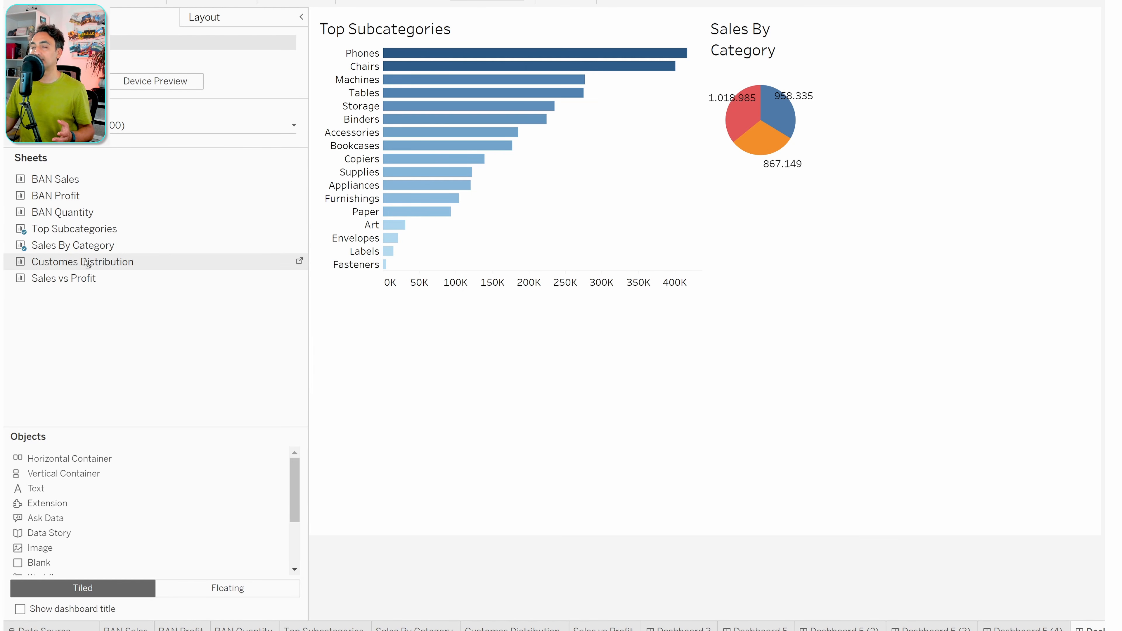
{"action": "mouse_move", "coordinate": [197, 277]}
{"action": "left_mouse_down"}
{"action": "mouse_move", "coordinate": [557, 292]}
{"action": "mouse_move", "coordinate": [615, 307]}
{"action": "mouse_move", "coordinate": [693, 350]}
{"action": "mouse_move", "coordinate": [869, 366]}
{"action": "mouse_move", "coordinate": [819, 320]}
{"action": "mouse_move", "coordinate": [980, 301]}
{"action": "mouse_move", "coordinate": [910, 349]}
{"action": "left_mouse_up"}
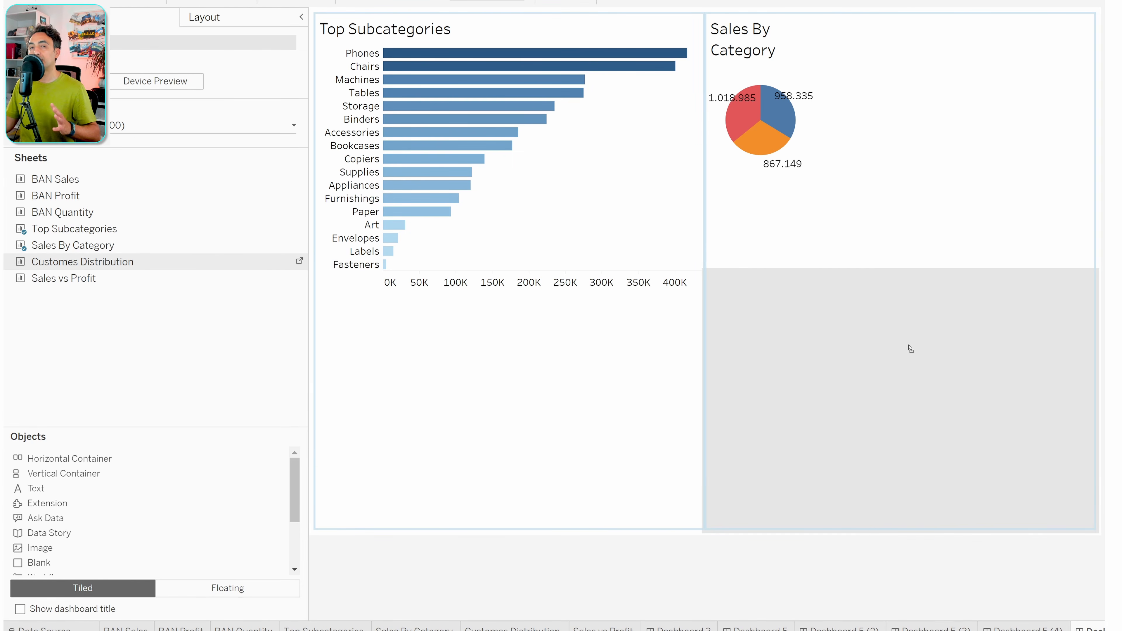
{"action": "mouse_move", "coordinate": [911, 348]}
{"action": "left_mouse_down"}
{"action": "mouse_move", "coordinate": [583, 319]}
{"action": "mouse_move", "coordinate": [533, 350]}
{"action": "left_mouse_up"}
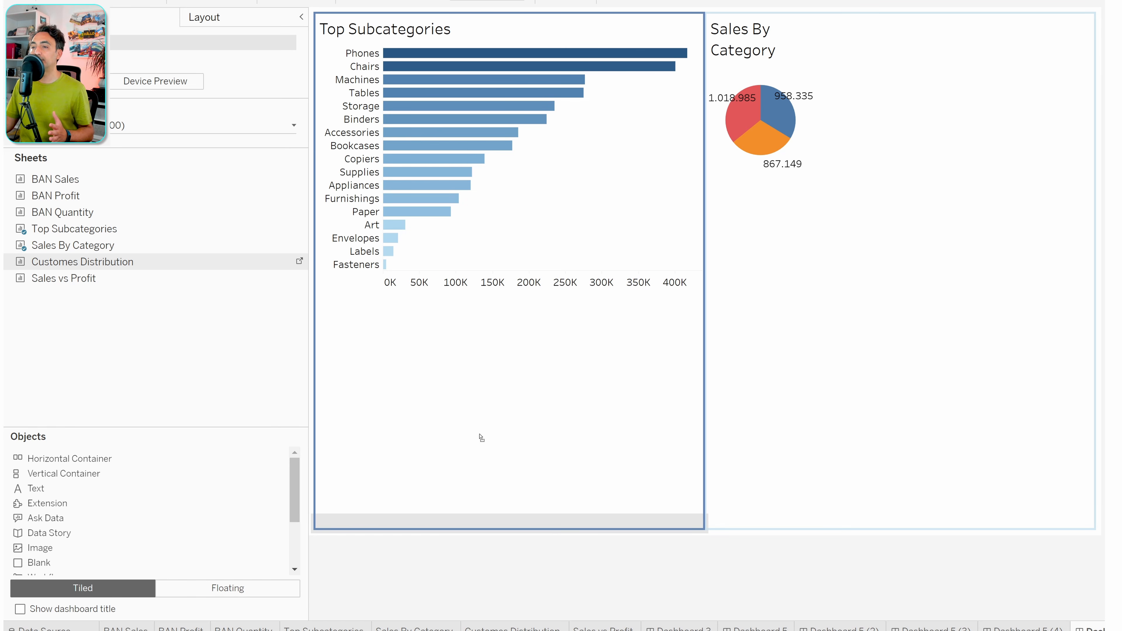
{"action": "left_click_drag", "start_coordinate": [477, 445], "coordinate": [478, 447]}
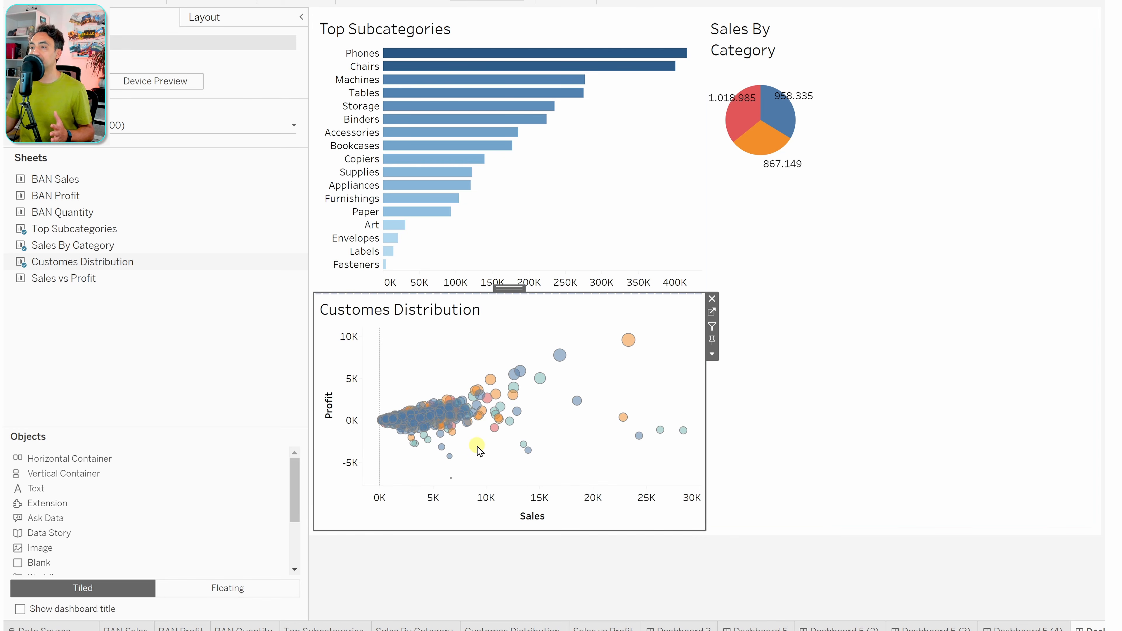
{"action": "left_click", "coordinate": [202, 18]}
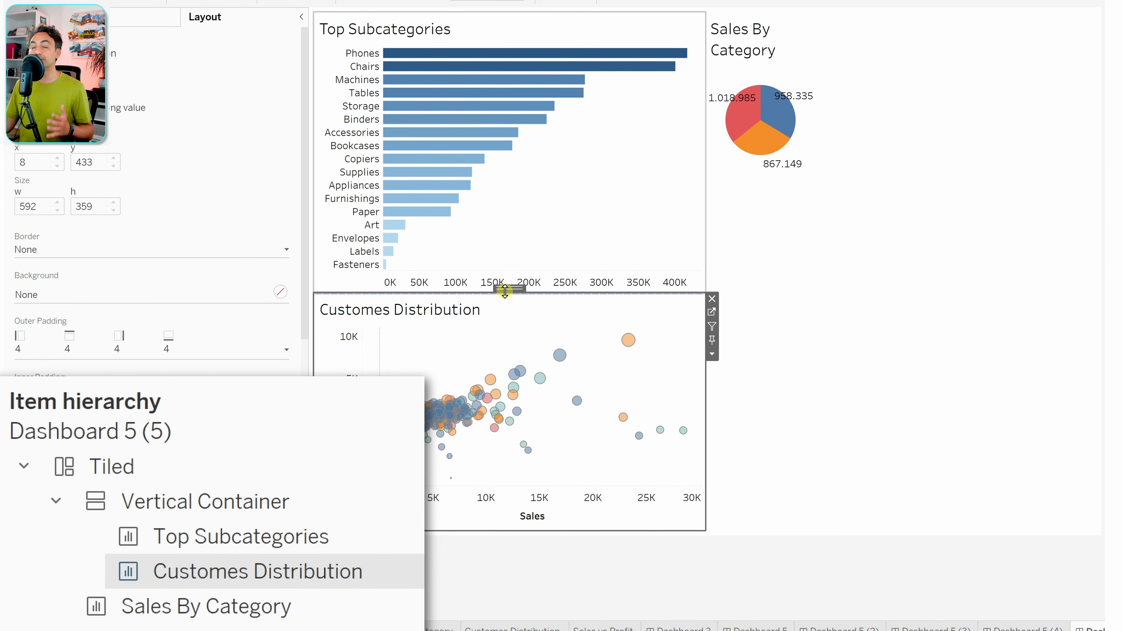
{"action": "left_click", "coordinate": [359, 573]}
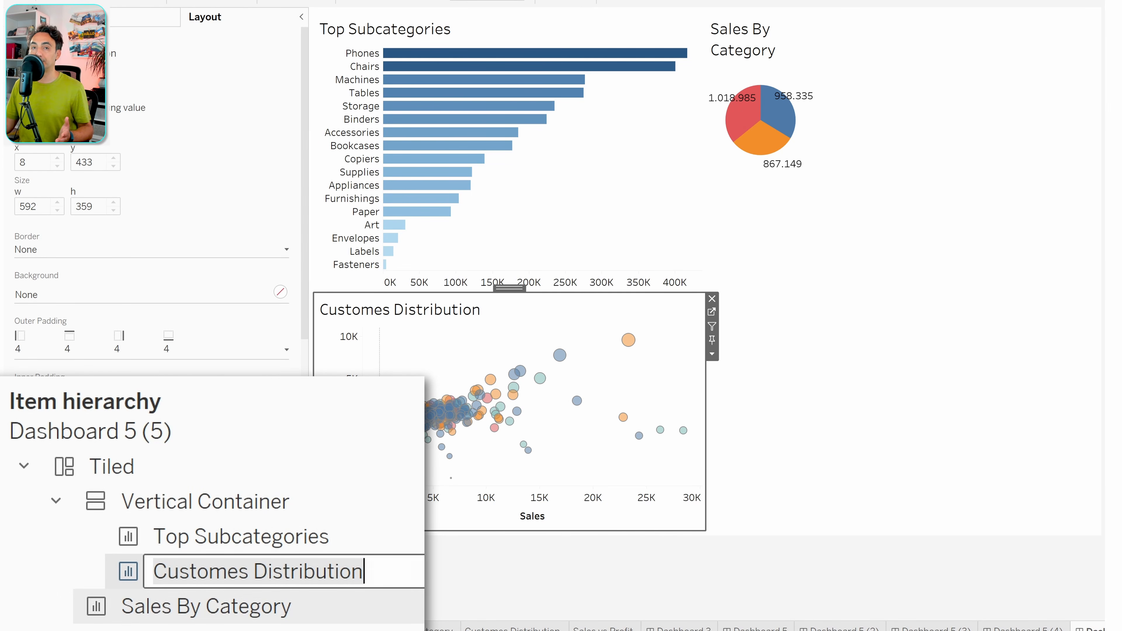
{"action": "left_click", "coordinate": [319, 630]}
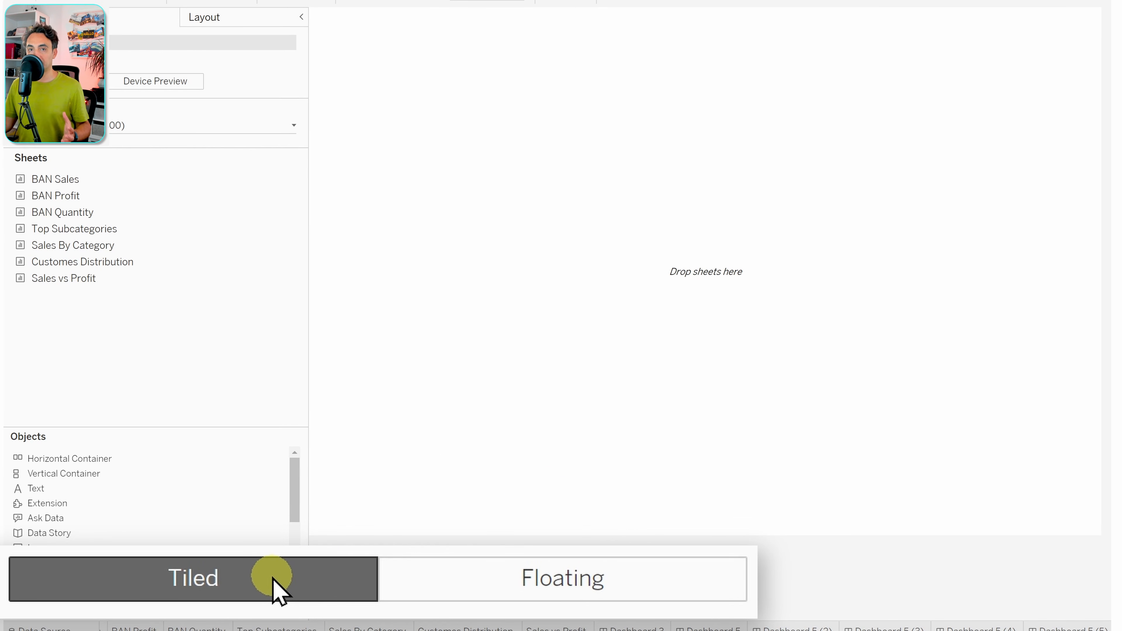
- Place Top Subcategories tiled on the blank dashboard, then set new items to Floating
{"action": "left_click", "coordinate": [541, 587]}
{"action": "left_click", "coordinate": [316, 579]}
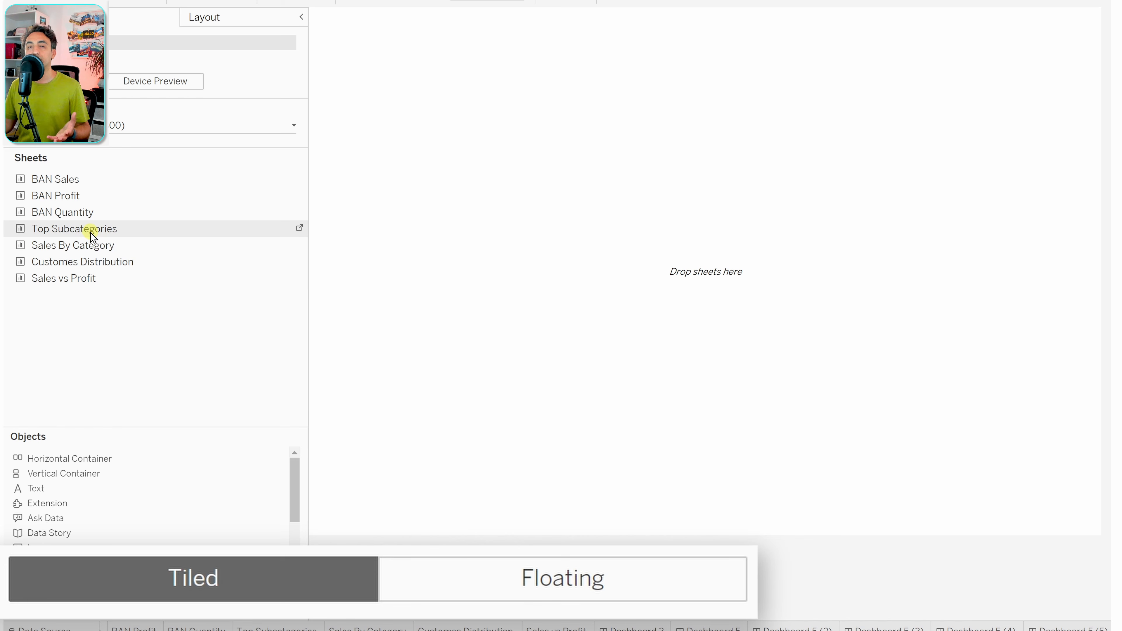
{"action": "left_click_drag", "start_coordinate": [69, 230], "coordinate": [644, 171]}
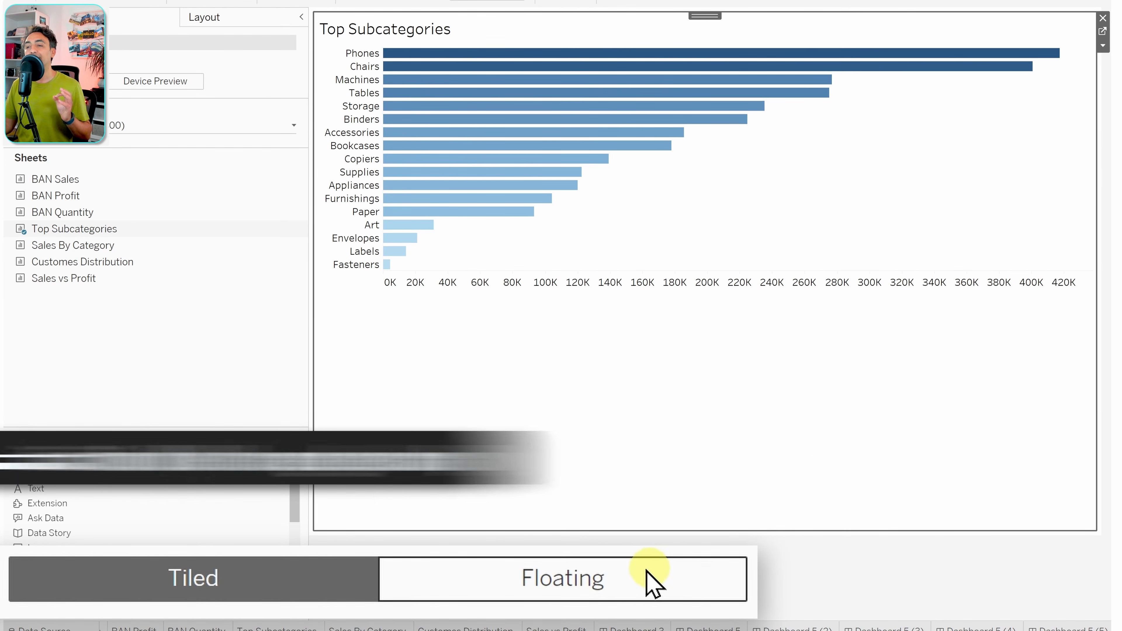
{"action": "left_click", "coordinate": [646, 584]}
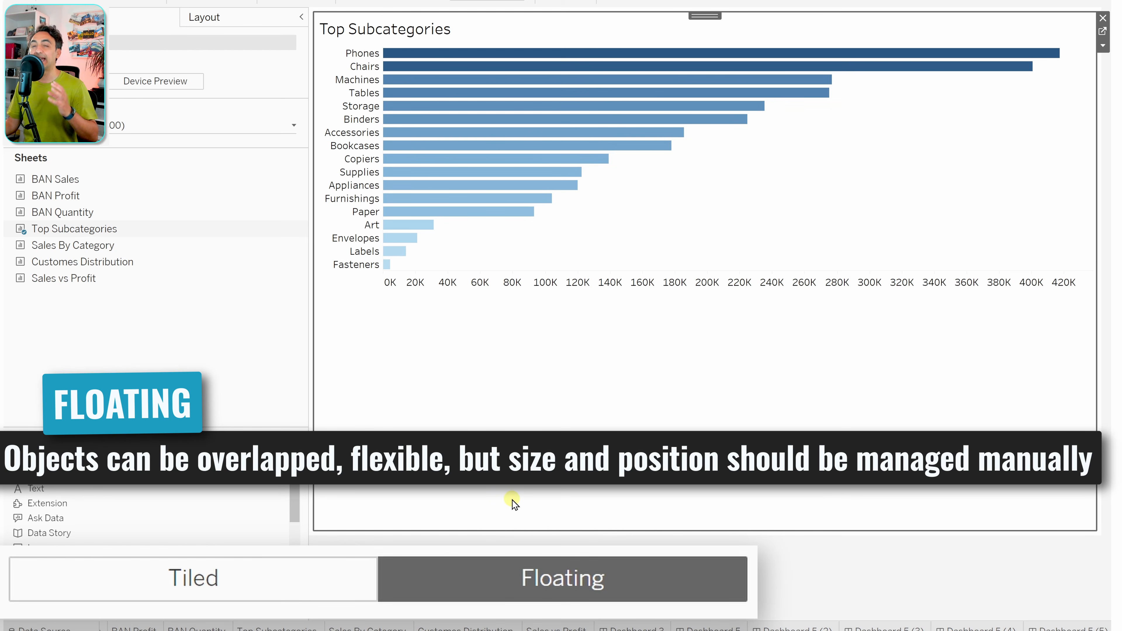
- Float the Sales By Category pie below the bars, then reposition it and stretch its box wider
{"action": "left_click", "coordinate": [204, 368]}
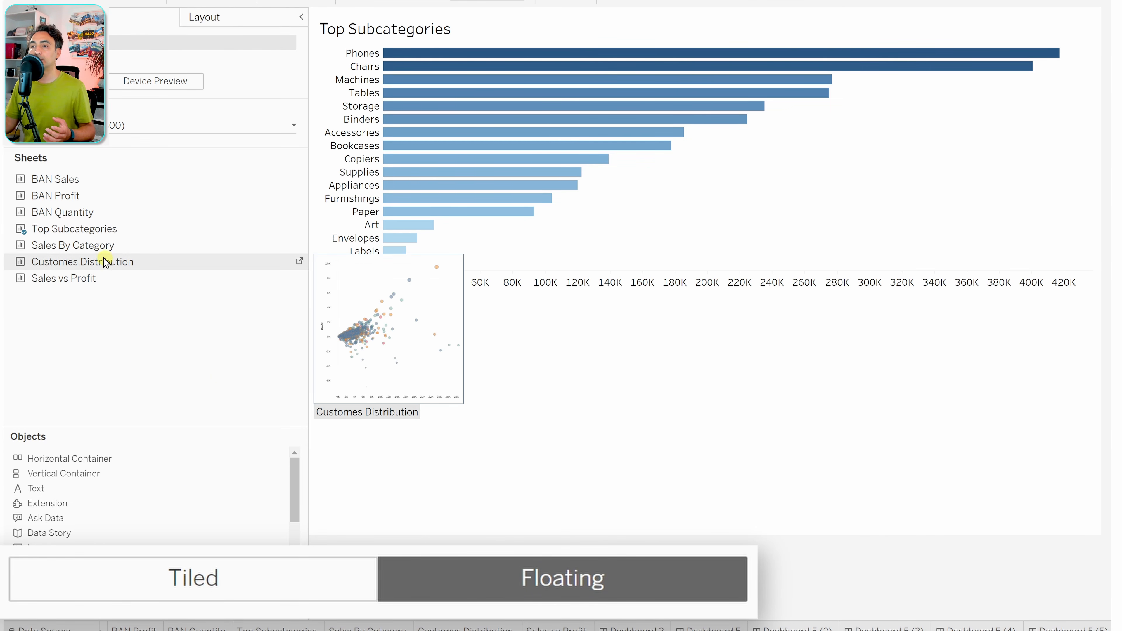
{"action": "left_click_drag", "start_coordinate": [82, 251], "coordinate": [434, 184]}
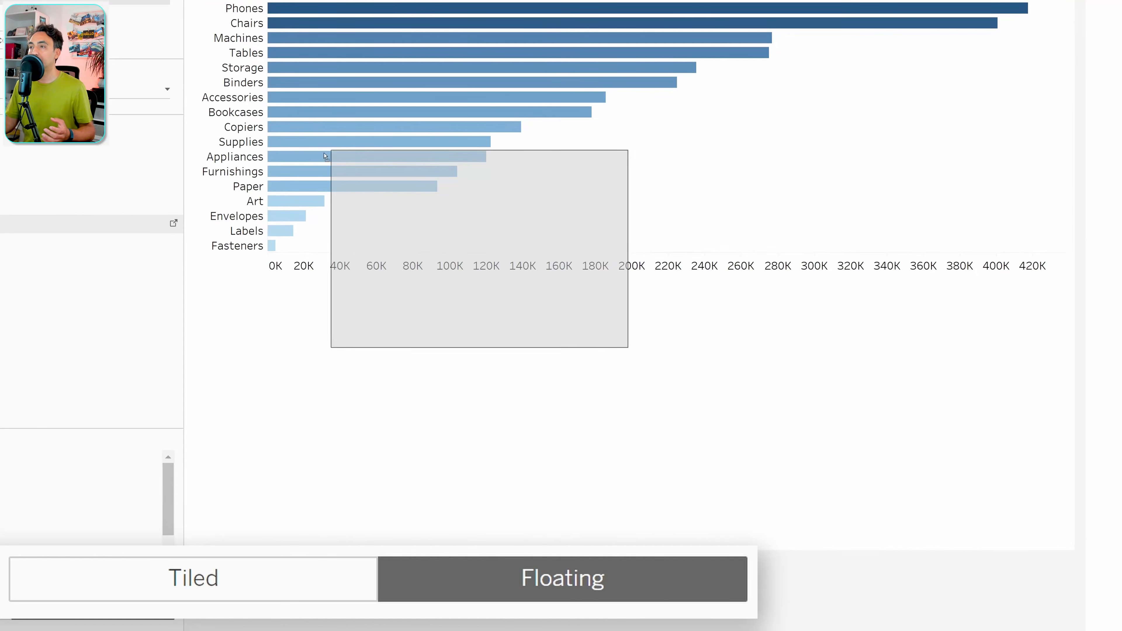
{"action": "left_click_drag", "start_coordinate": [325, 156], "coordinate": [488, 319]}
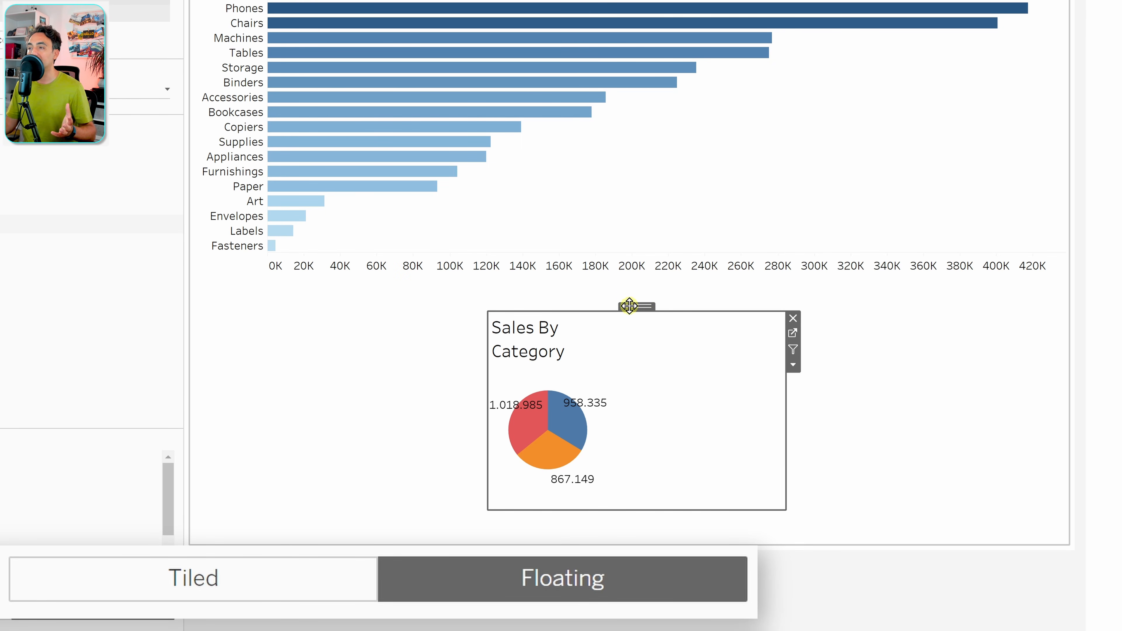
{"action": "left_click_drag", "start_coordinate": [641, 306], "coordinate": [458, 292]}
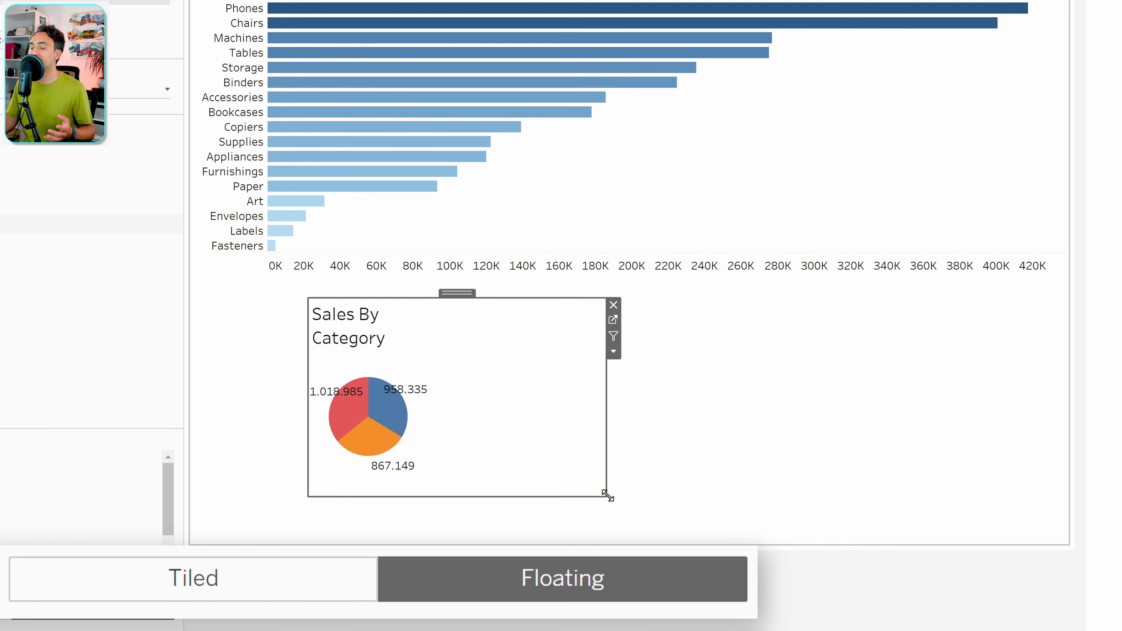
{"action": "left_click_drag", "start_coordinate": [606, 497], "coordinate": [1029, 529]}
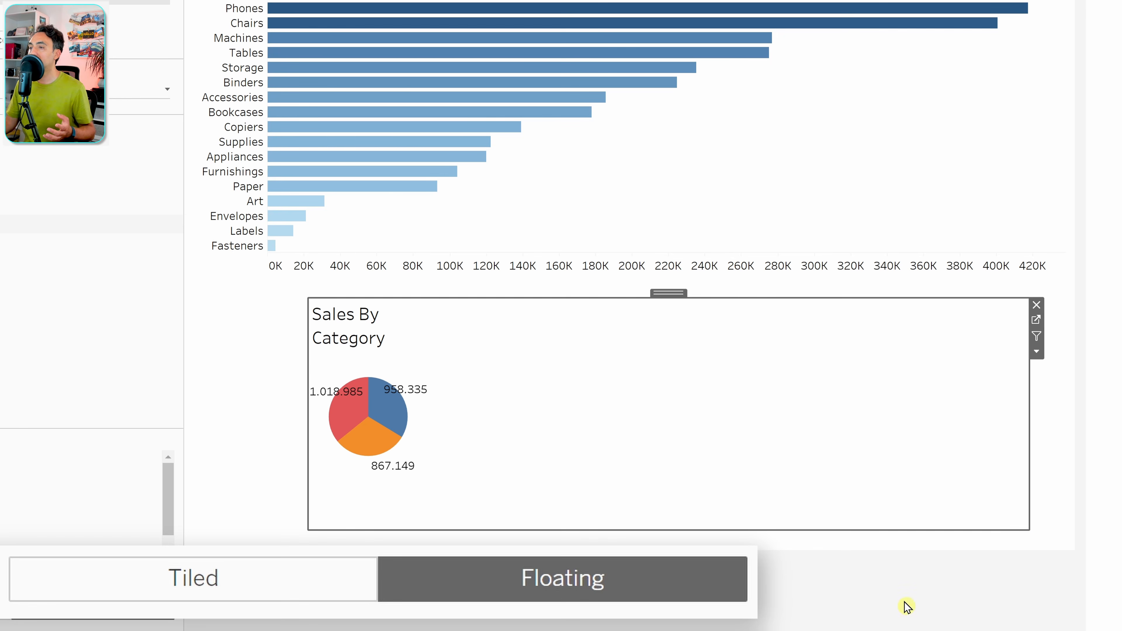
{"action": "left_click_drag", "start_coordinate": [666, 293], "coordinate": [637, 295]}
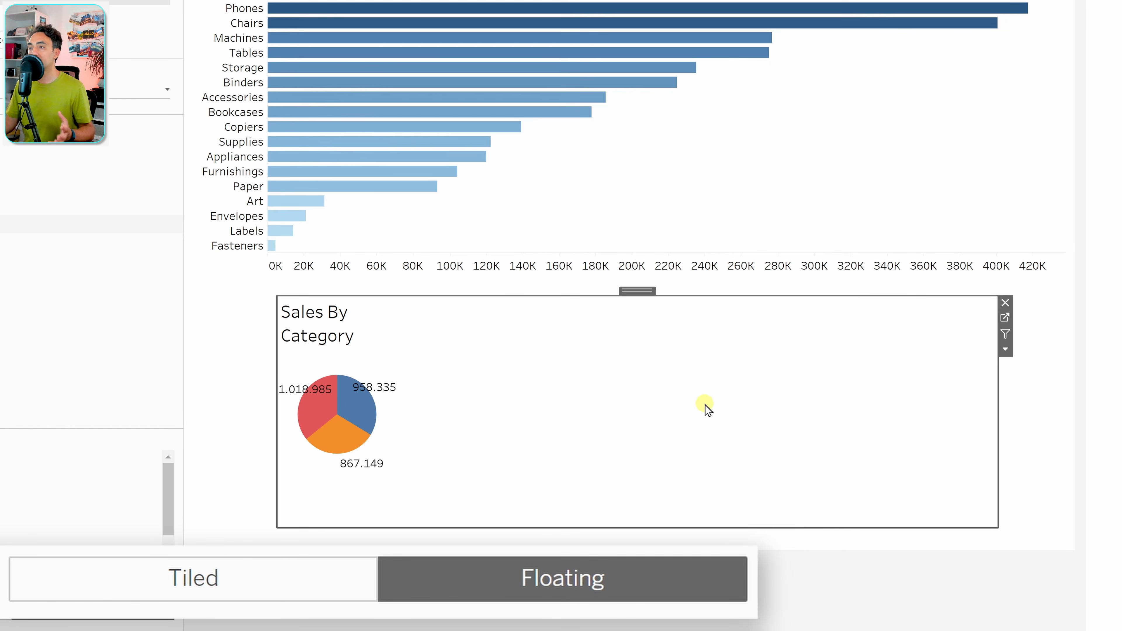
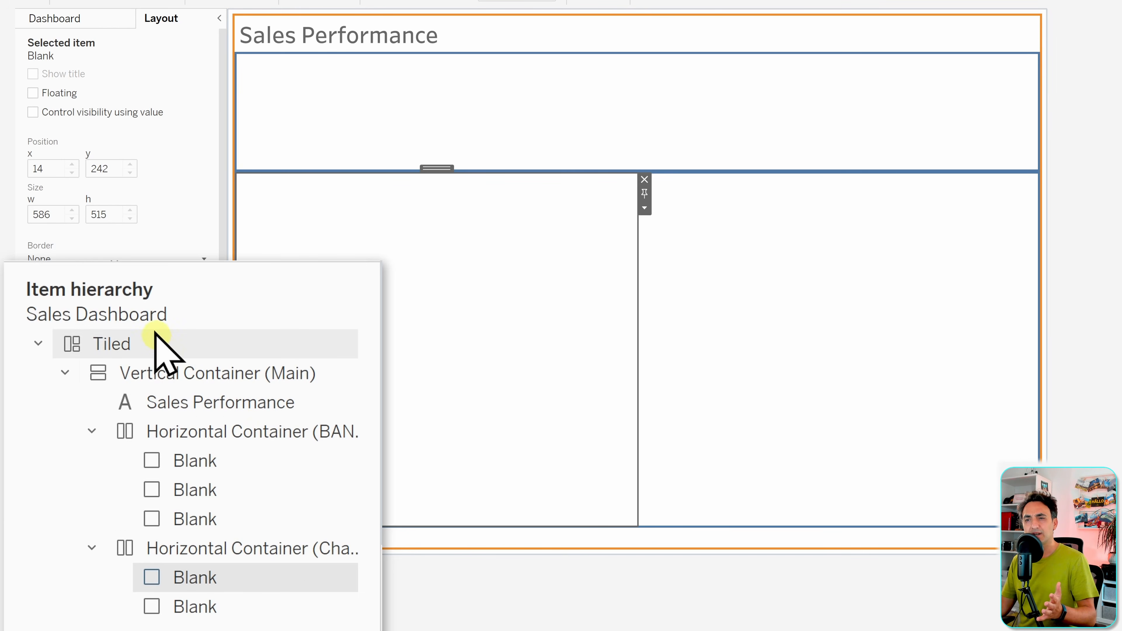
- Select the right-hand Blank pane and bring up the dashboard's sheets and objects list
{"action": "left_click", "coordinate": [216, 612]}
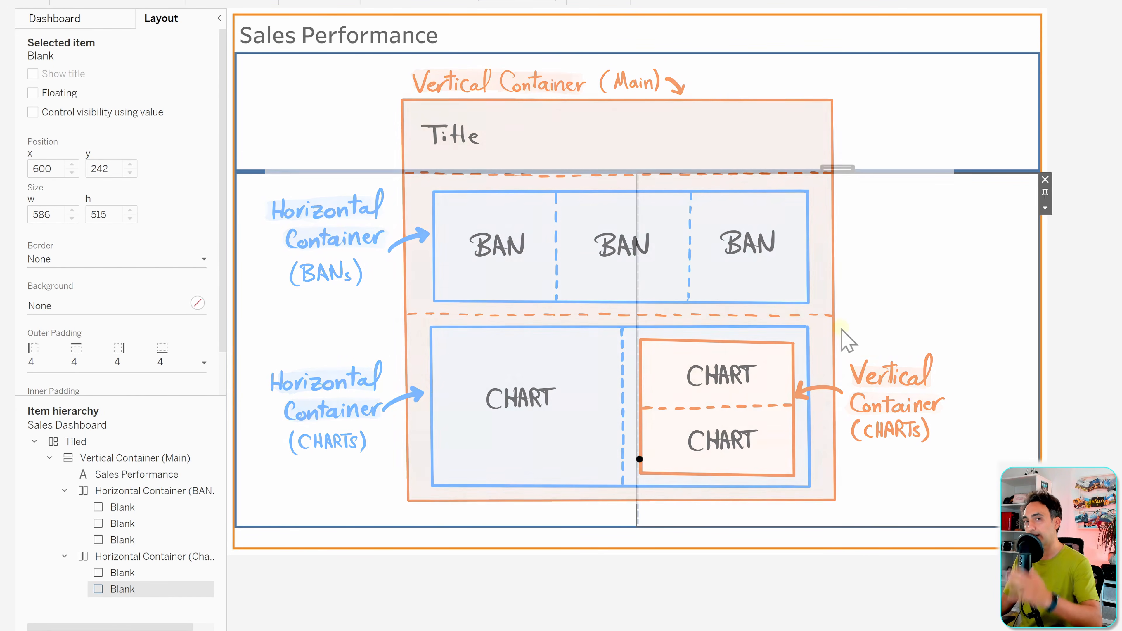
{"action": "left_click", "coordinate": [88, 22]}
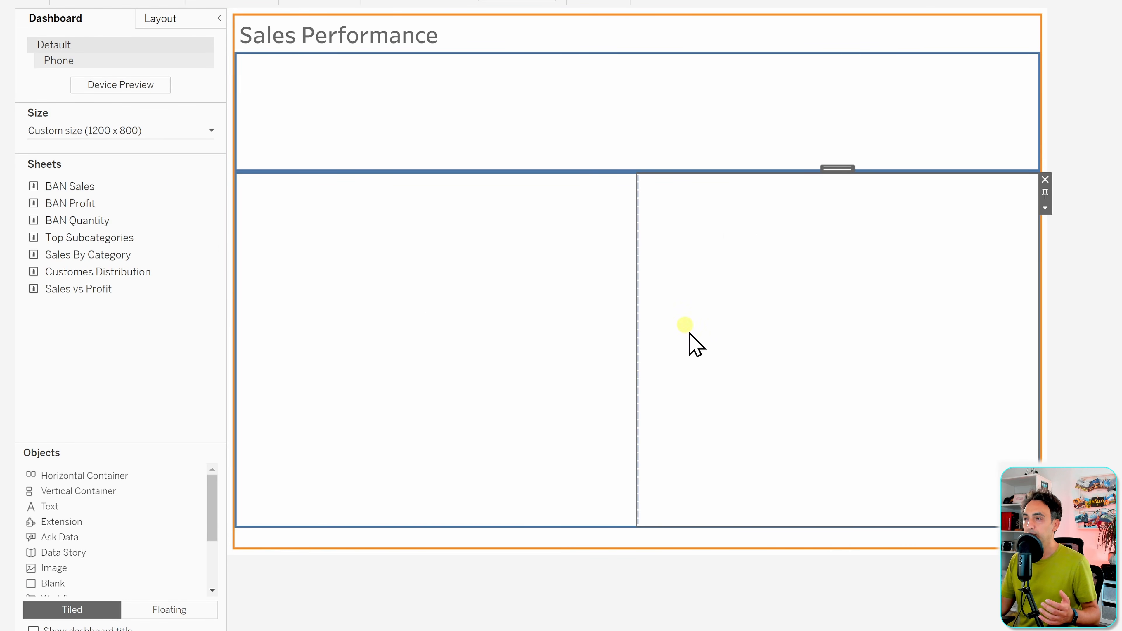
- Swap the right Blank for a Vertical Container and widen the left pane to half the row
{"action": "left_click", "coordinate": [1046, 179]}
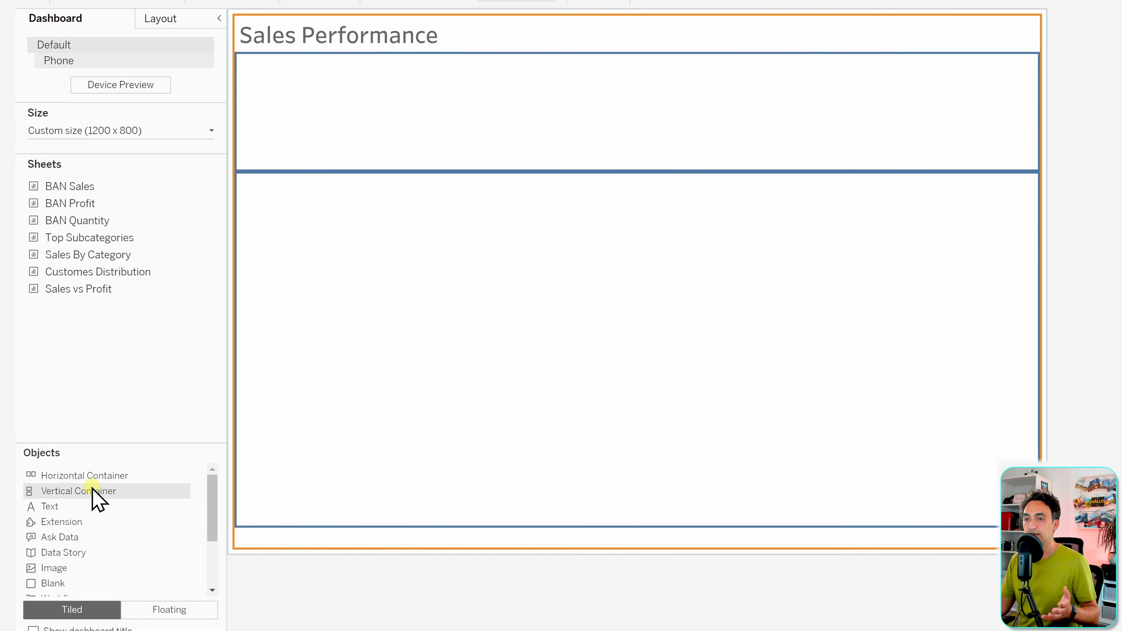
{"action": "left_click_drag", "start_coordinate": [95, 492], "coordinate": [855, 389]}
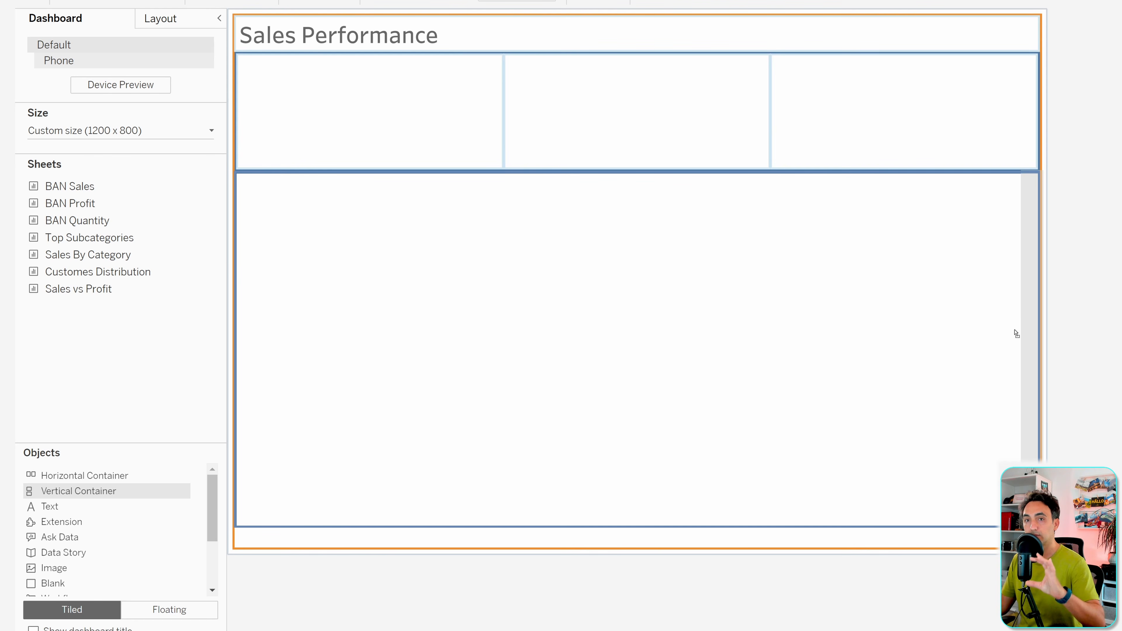
{"action": "left_click_drag", "start_coordinate": [1015, 333], "coordinate": [1015, 331]}
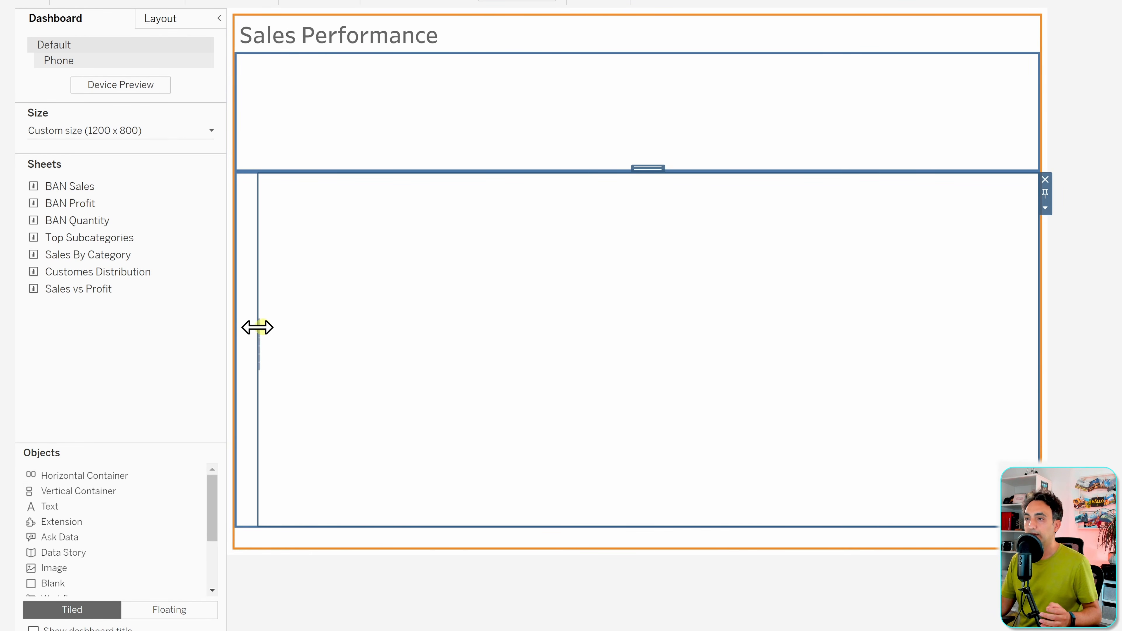
{"action": "left_click", "coordinate": [240, 324]}
{"action": "left_click_drag", "start_coordinate": [259, 327], "coordinate": [629, 322]}
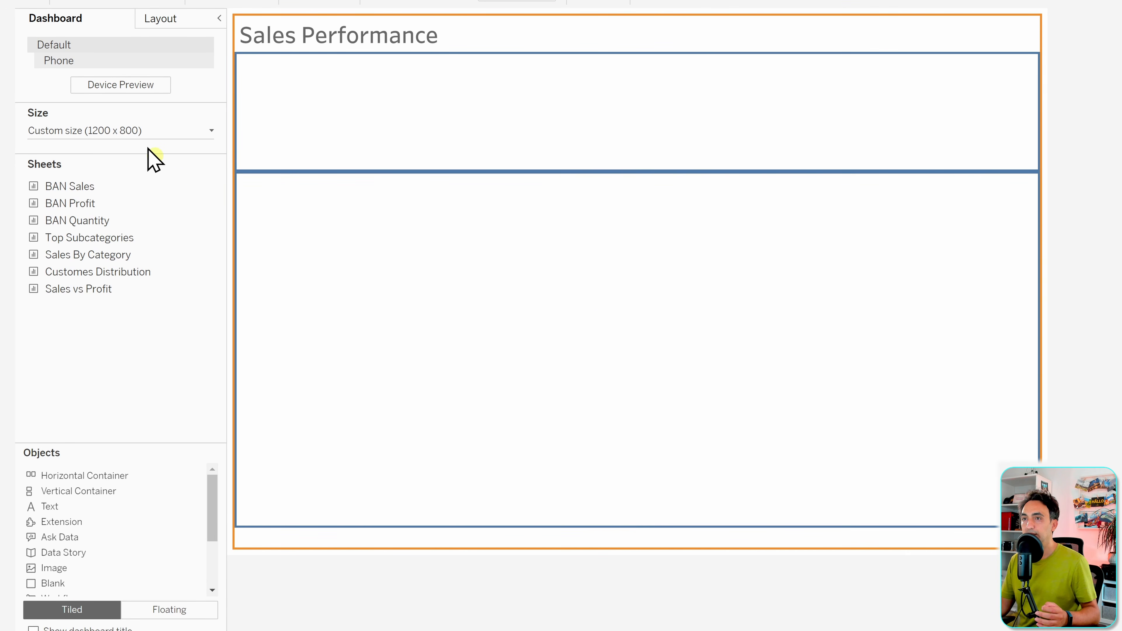
{"action": "left_click", "coordinate": [163, 22]}
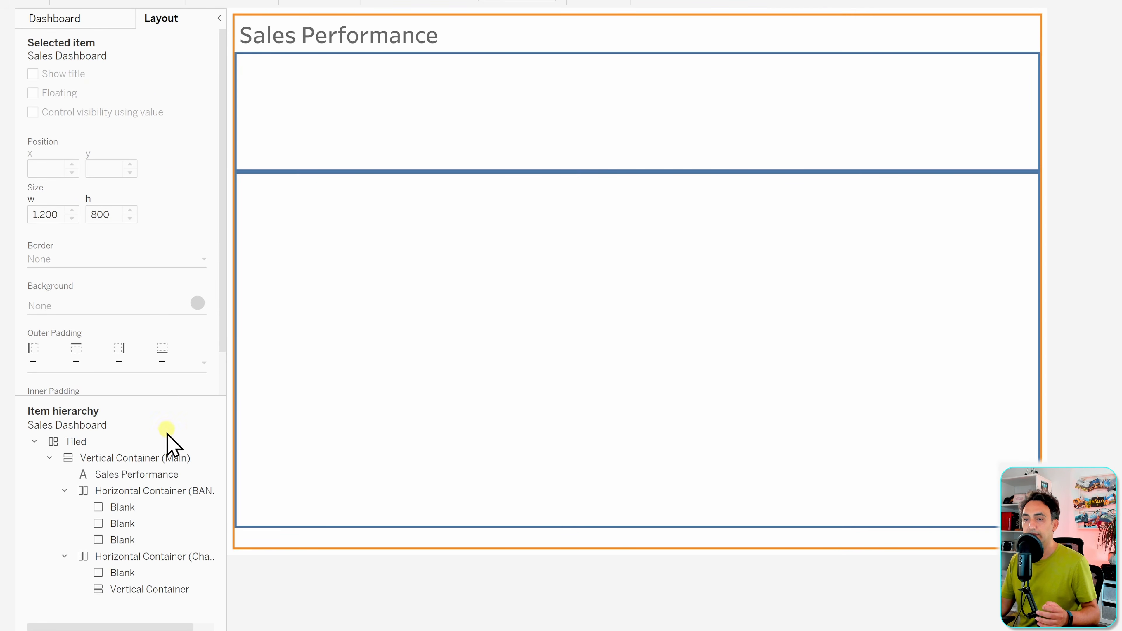
- Give the right-hand Vertical Container a solid, third-thickness orange border
{"action": "left_click", "coordinate": [162, 557]}
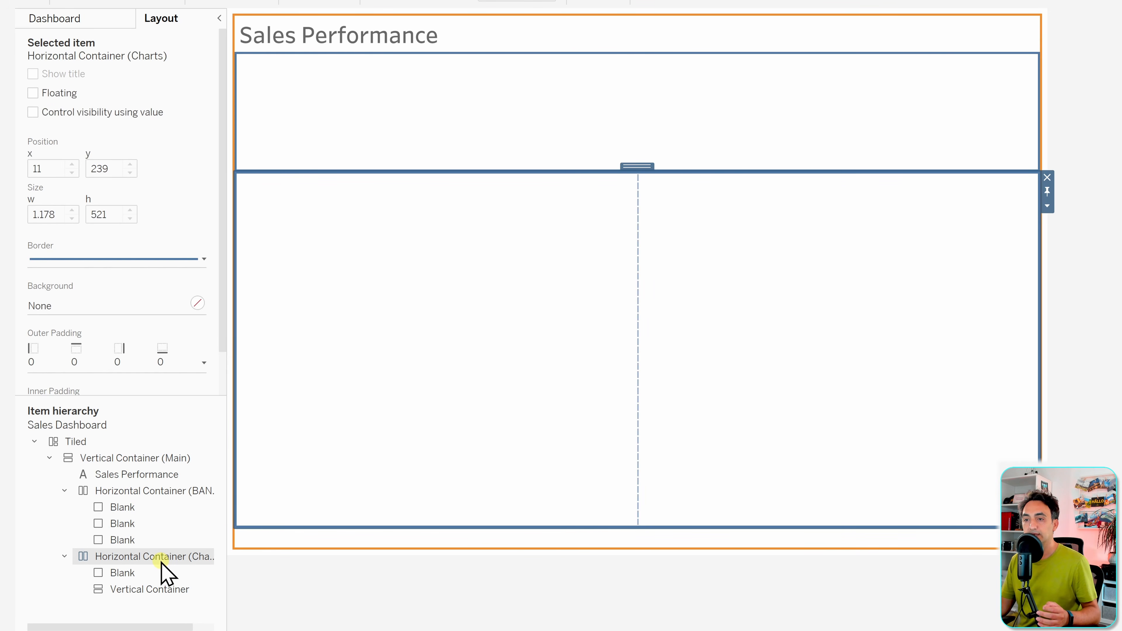
{"action": "left_click", "coordinate": [148, 574]}
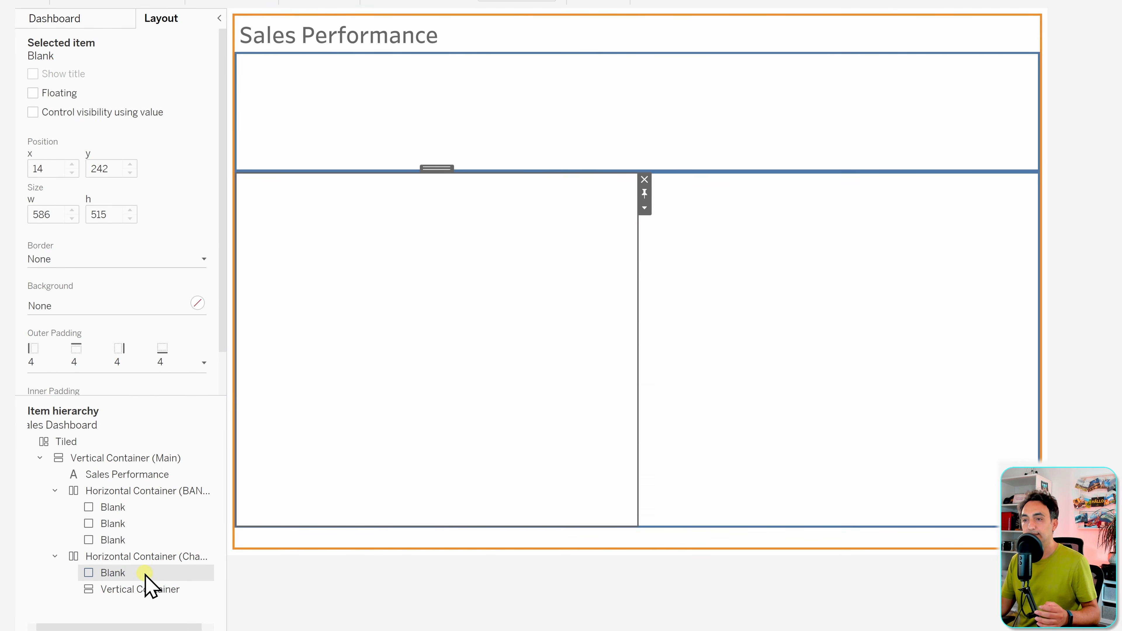
{"action": "left_click", "coordinate": [170, 591]}
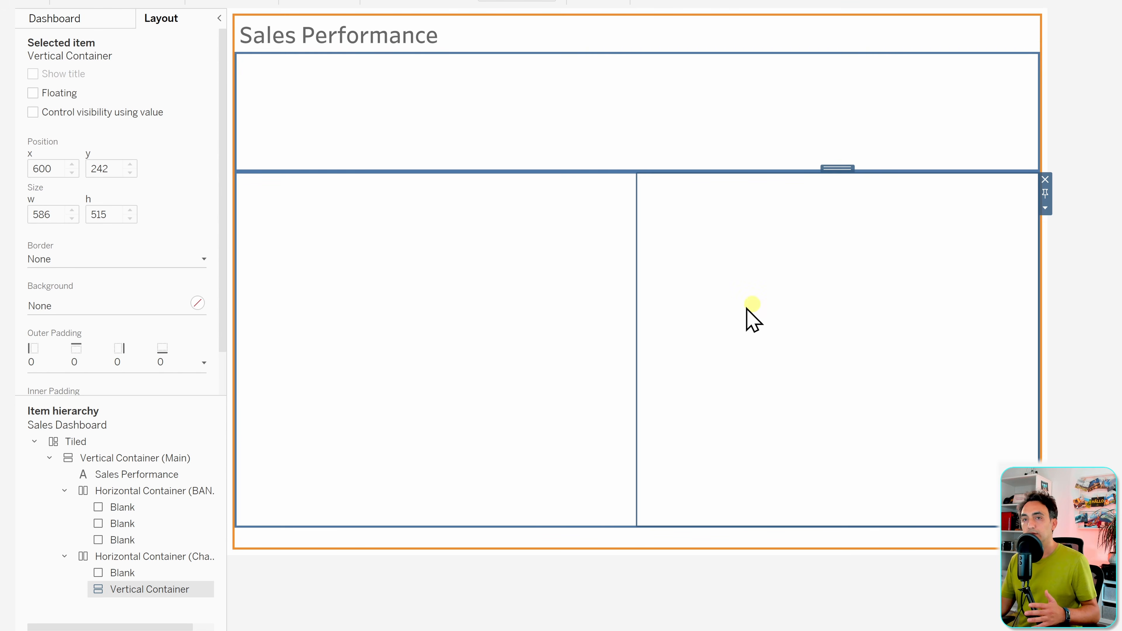
{"action": "left_click", "coordinate": [130, 259]}
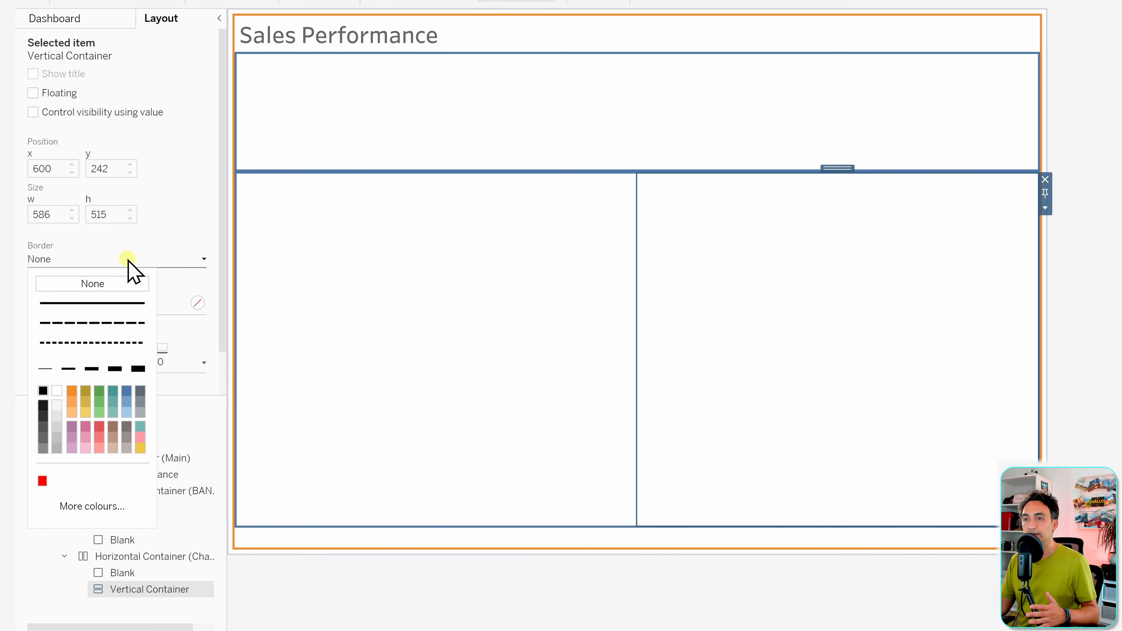
{"action": "left_click", "coordinate": [105, 304]}
{"action": "left_click", "coordinate": [94, 369]}
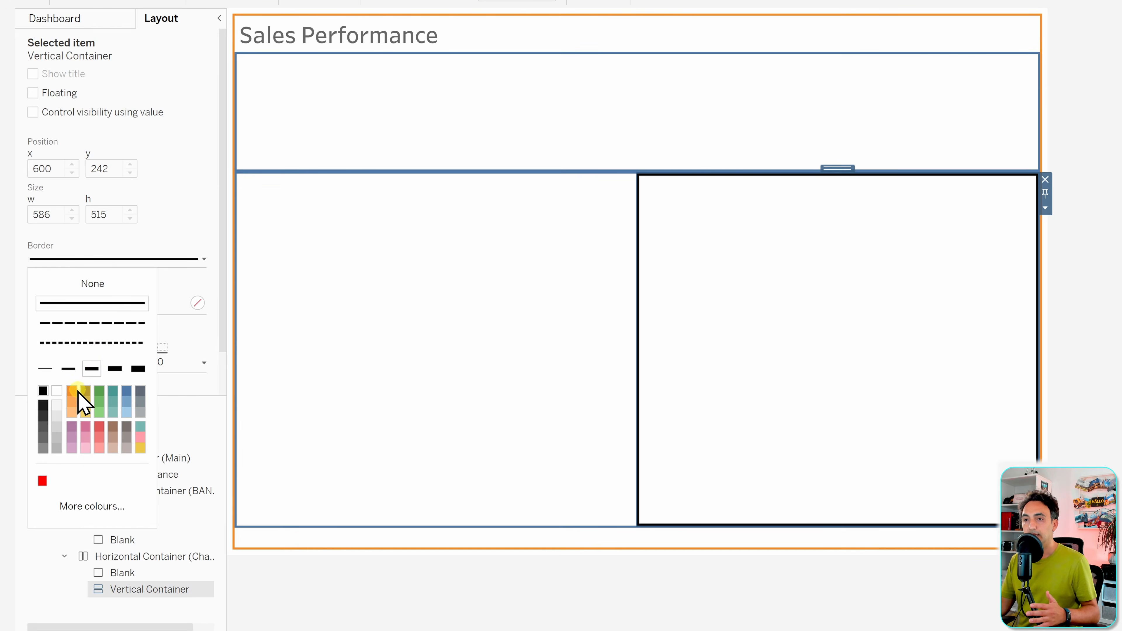
{"action": "left_click", "coordinate": [74, 392]}
{"action": "left_click", "coordinate": [536, 625]}
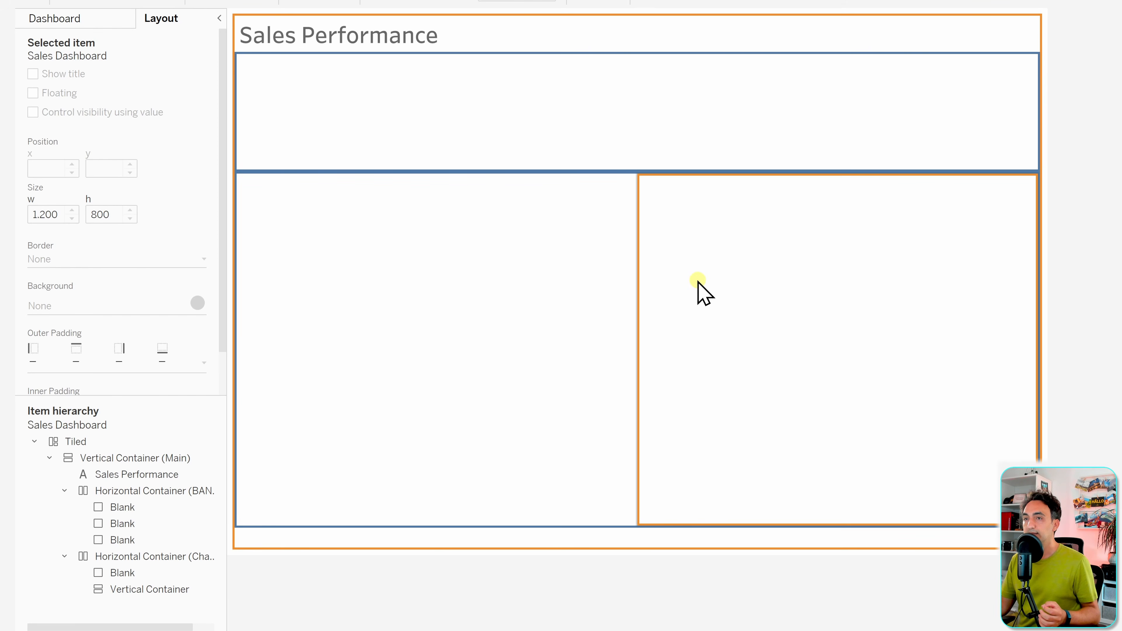
{"action": "left_click", "coordinate": [65, 22]}
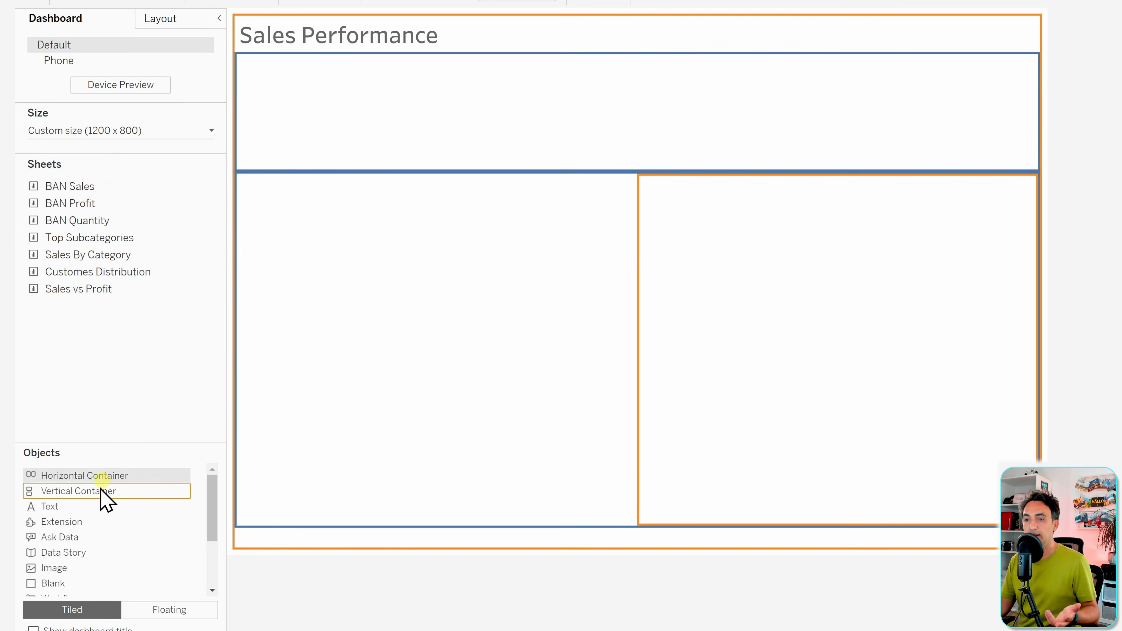
- Stack two Blank panes inside the orange container and check both Blanks in Item hierarchy
{"action": "left_click_drag", "start_coordinate": [61, 577], "coordinate": [733, 340]}
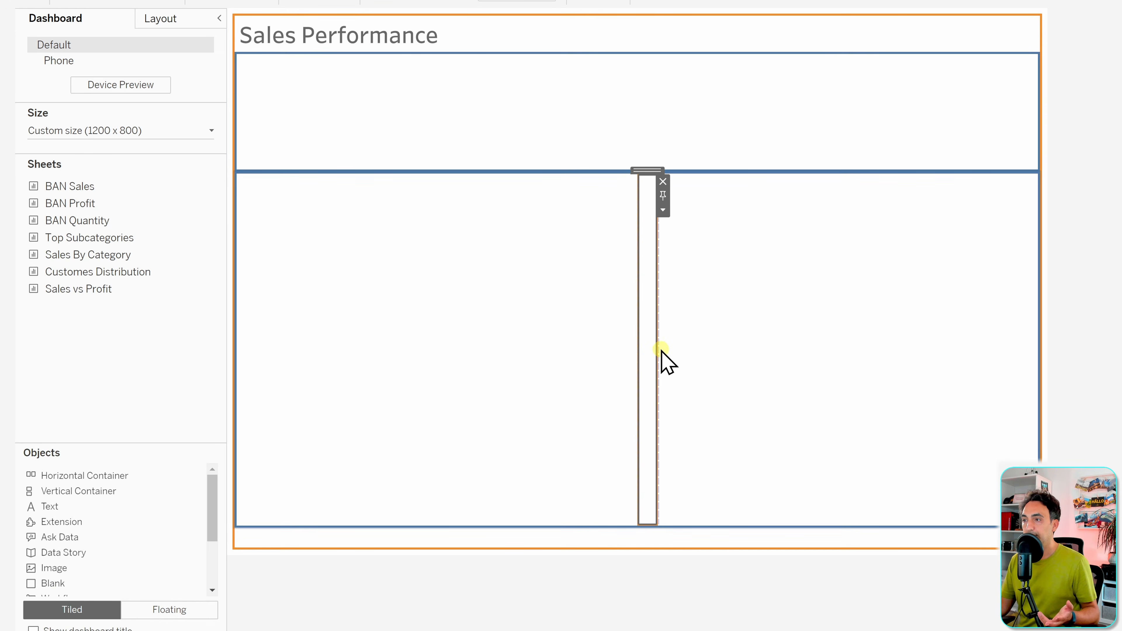
{"action": "left_click_drag", "start_coordinate": [658, 350], "coordinate": [1025, 341]}
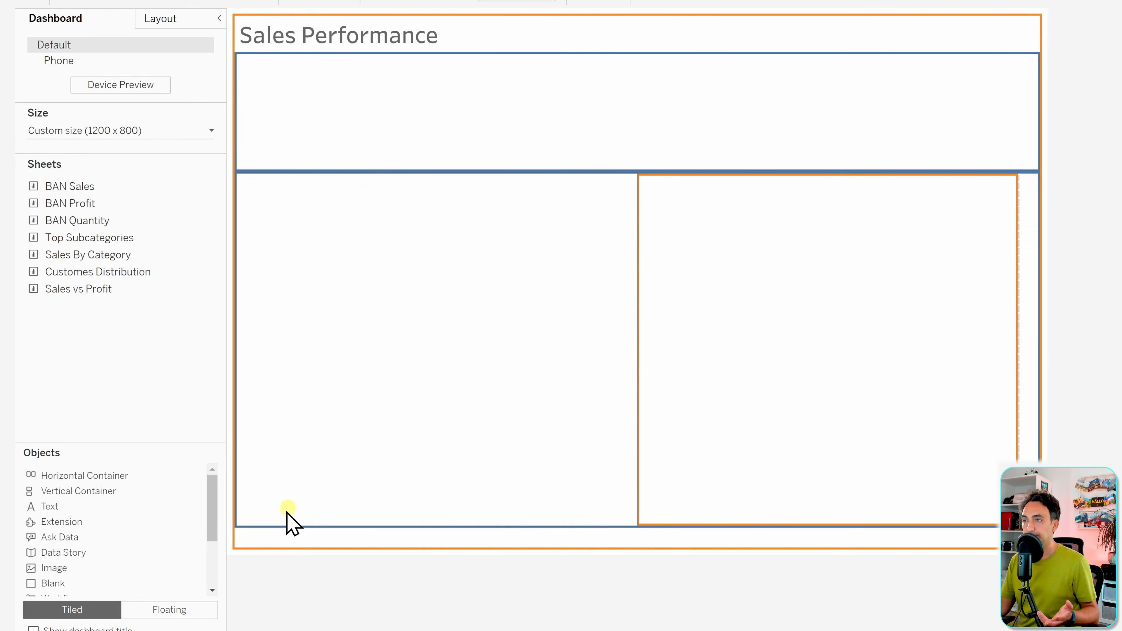
{"action": "left_click_drag", "start_coordinate": [85, 588], "coordinate": [170, 31]}
{"action": "left_click", "coordinate": [161, 19]}
{"action": "left_click", "coordinate": [142, 607]}
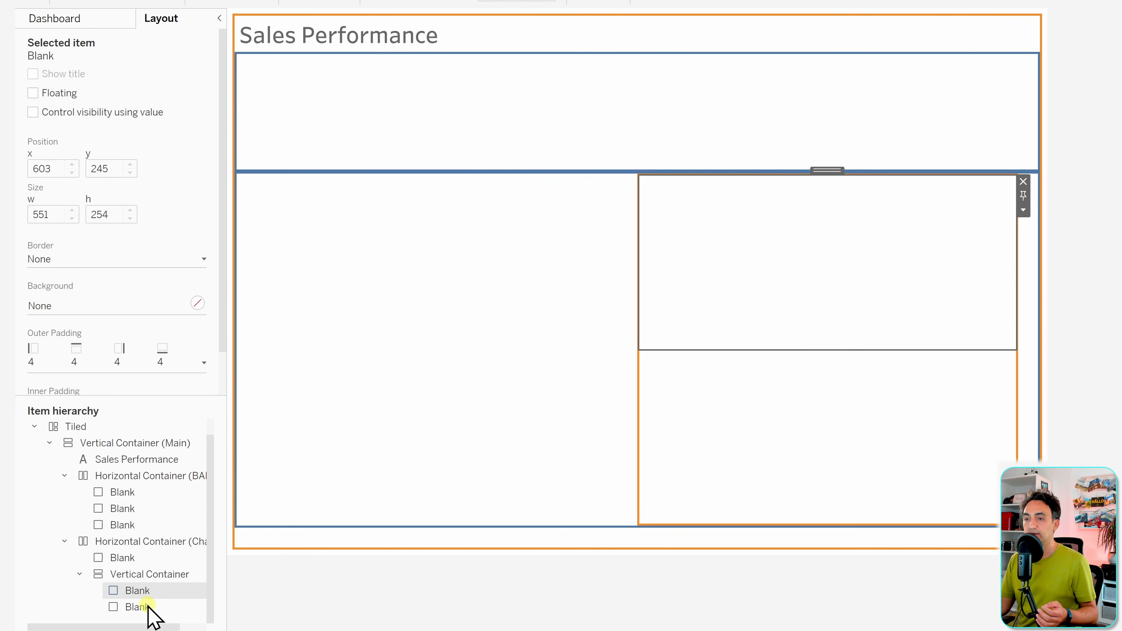
{"action": "left_click", "coordinate": [755, 304]}
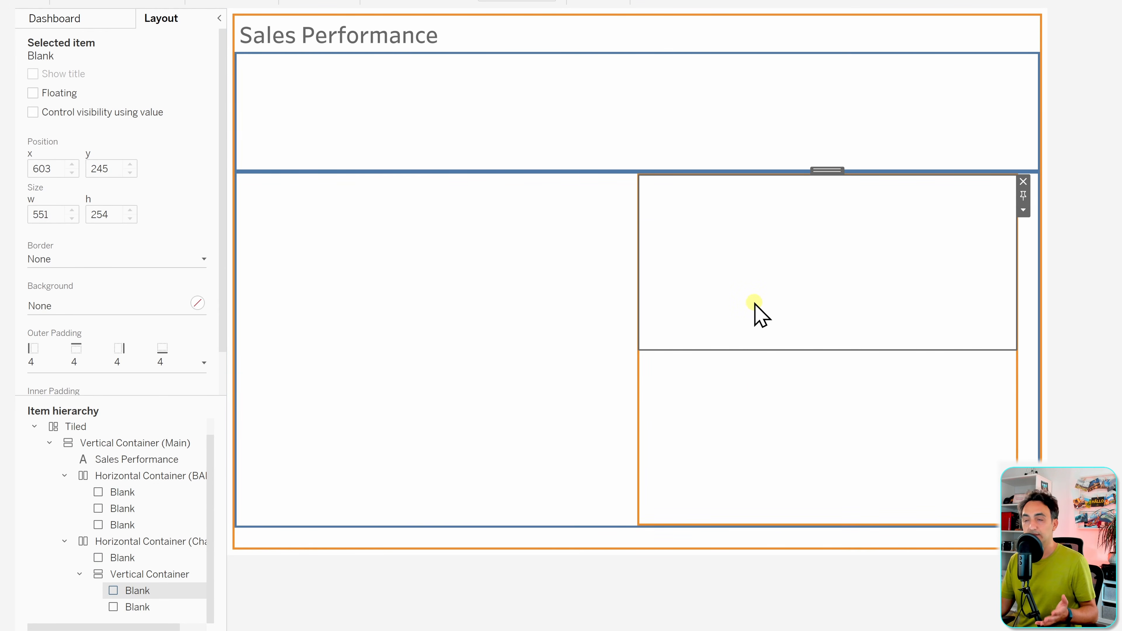
{"action": "left_click", "coordinate": [488, 325]}
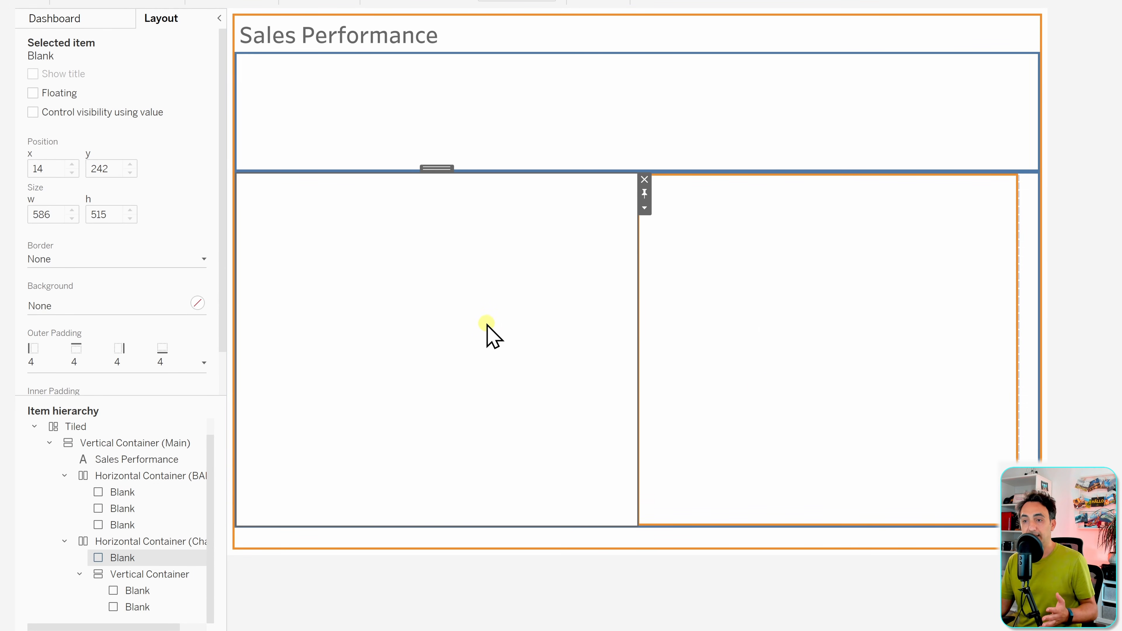
{"action": "left_click", "coordinate": [534, 579]}
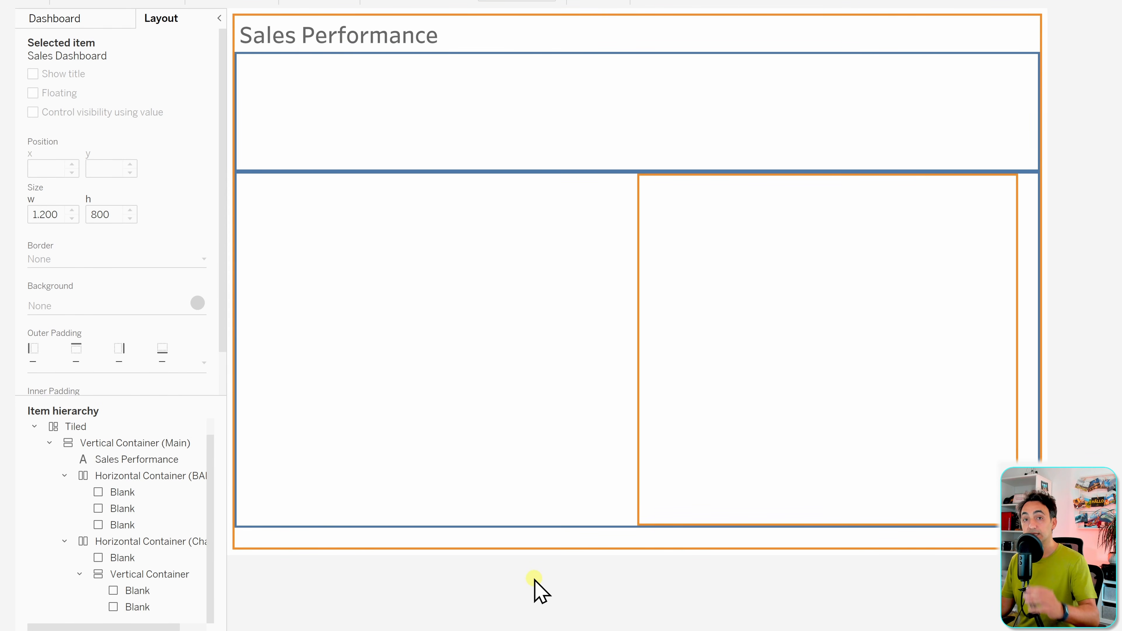
- Distribute contents evenly in the right vertical container and in the charts container
{"action": "left_click", "coordinate": [161, 574]}
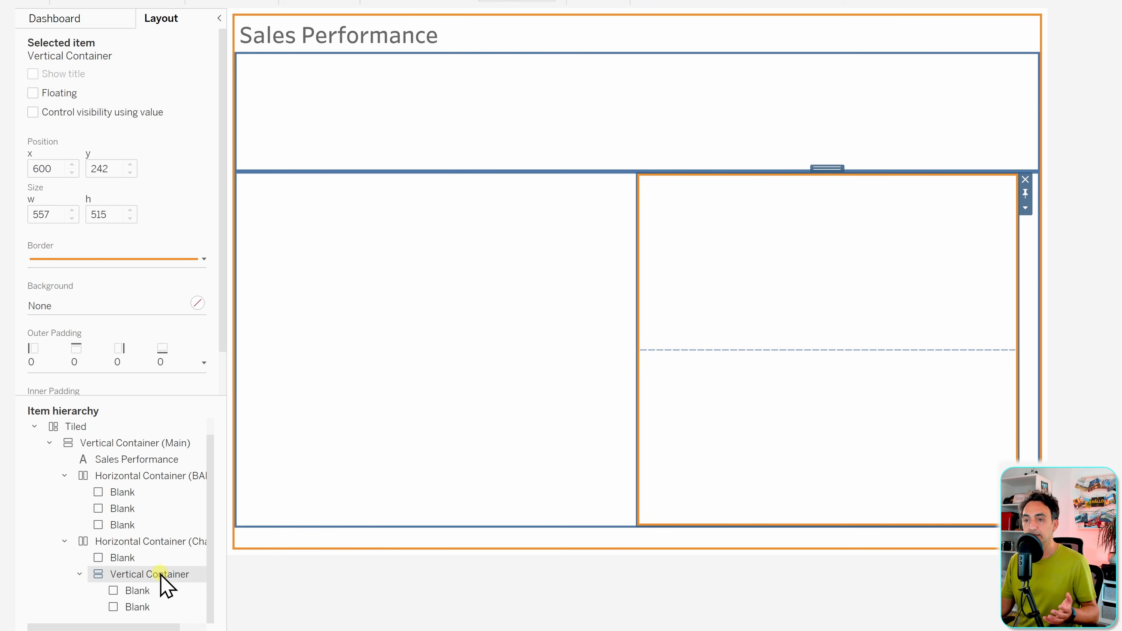
{"action": "right_click", "coordinate": [161, 574]}
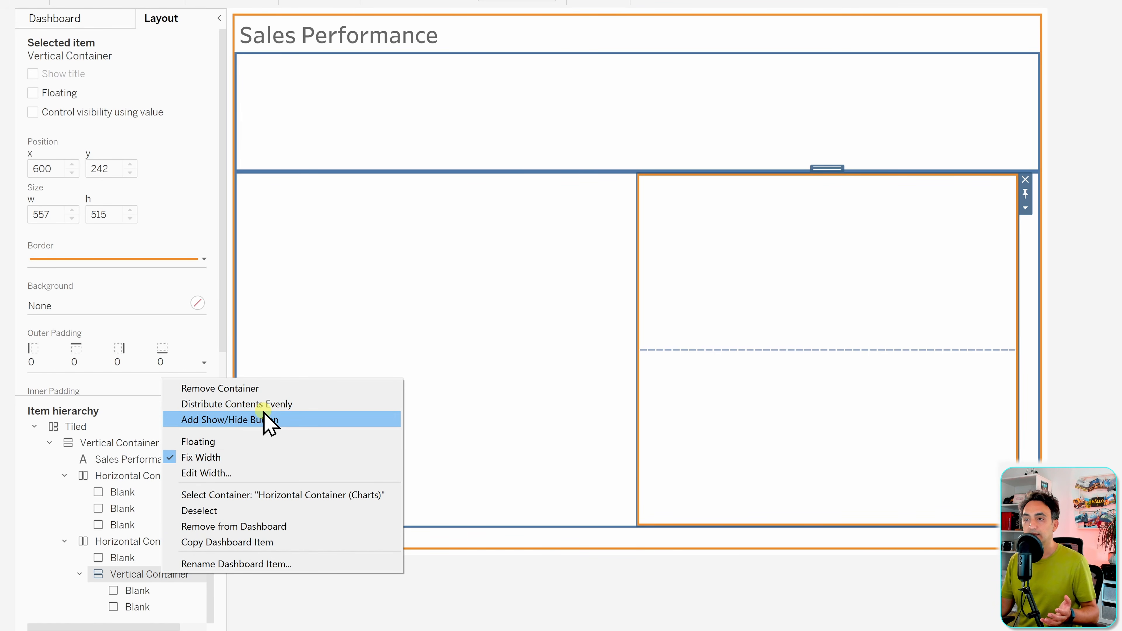
{"action": "left_click", "coordinate": [292, 404]}
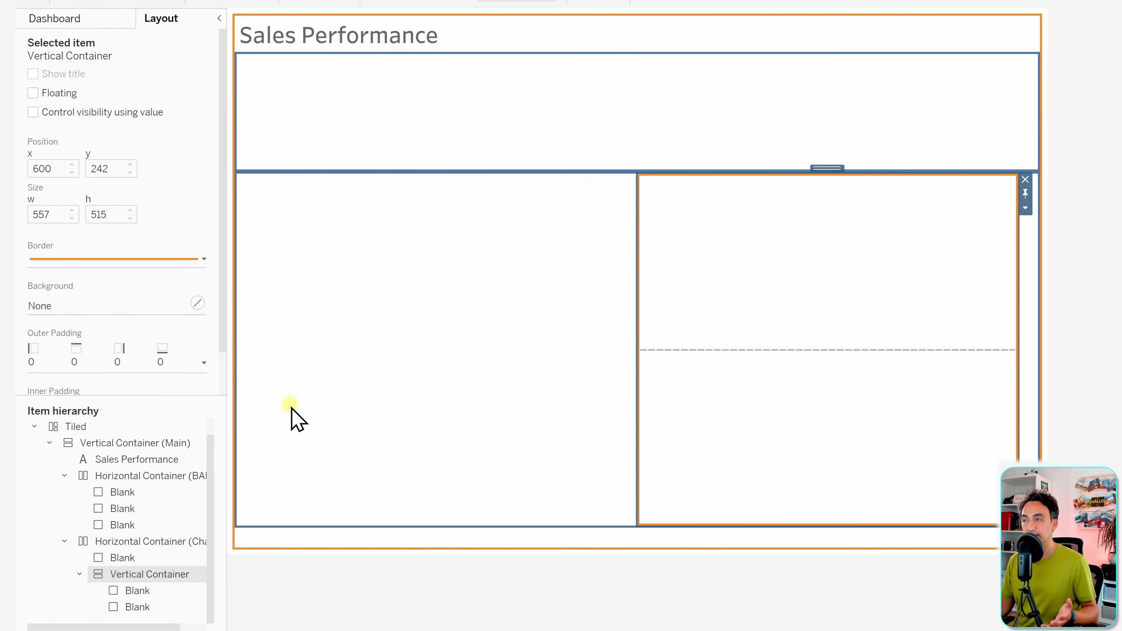
{"action": "left_click", "coordinate": [168, 543]}
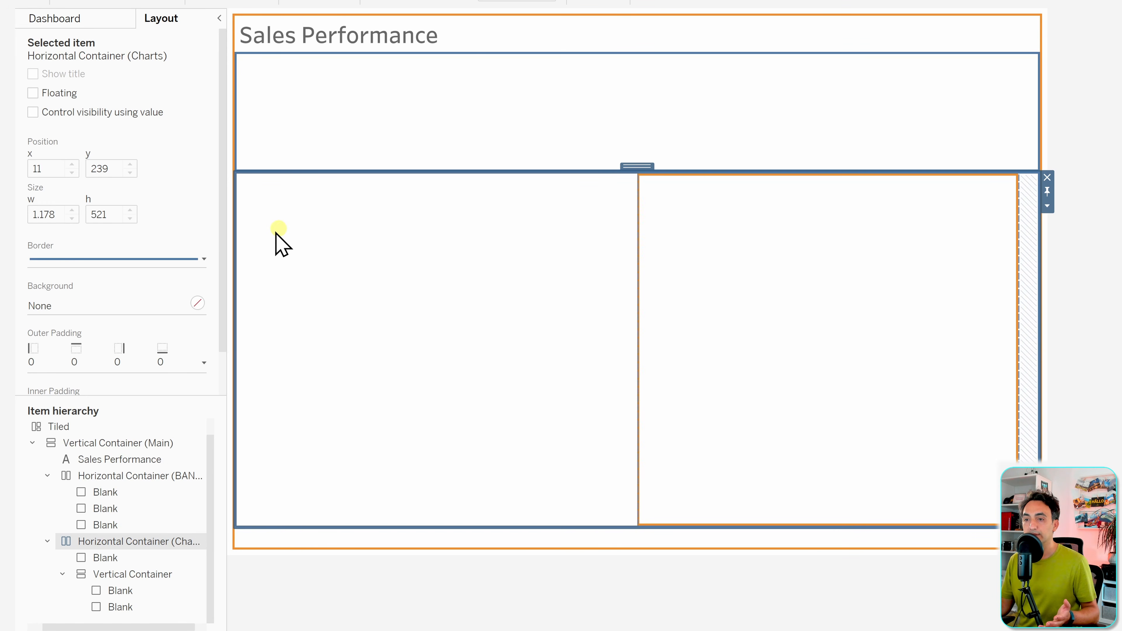
{"action": "right_click", "coordinate": [121, 543]}
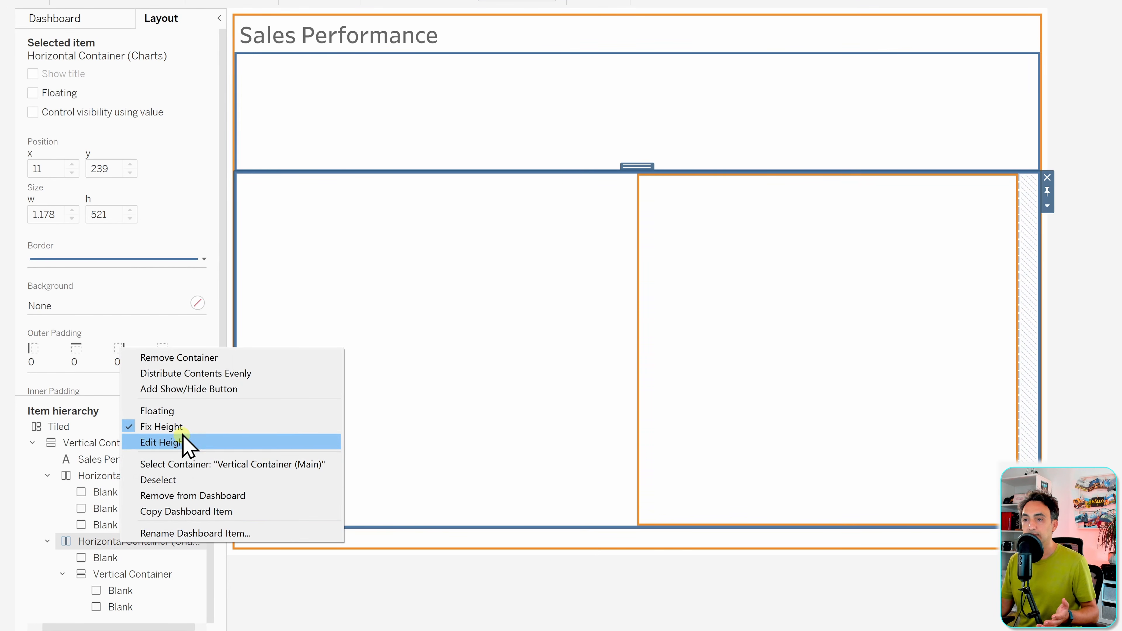
{"action": "left_click", "coordinate": [206, 374]}
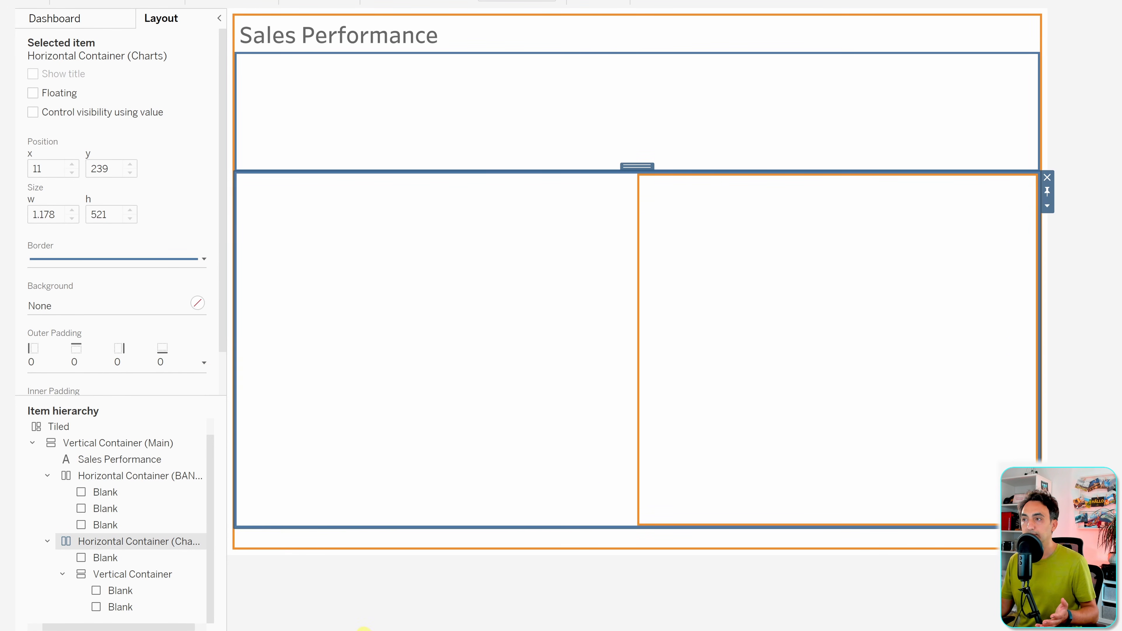
- Review the BANS container's options, then select the main container and the whole dashboard
{"action": "left_click", "coordinate": [143, 477]}
{"action": "right_click", "coordinate": [144, 476]}
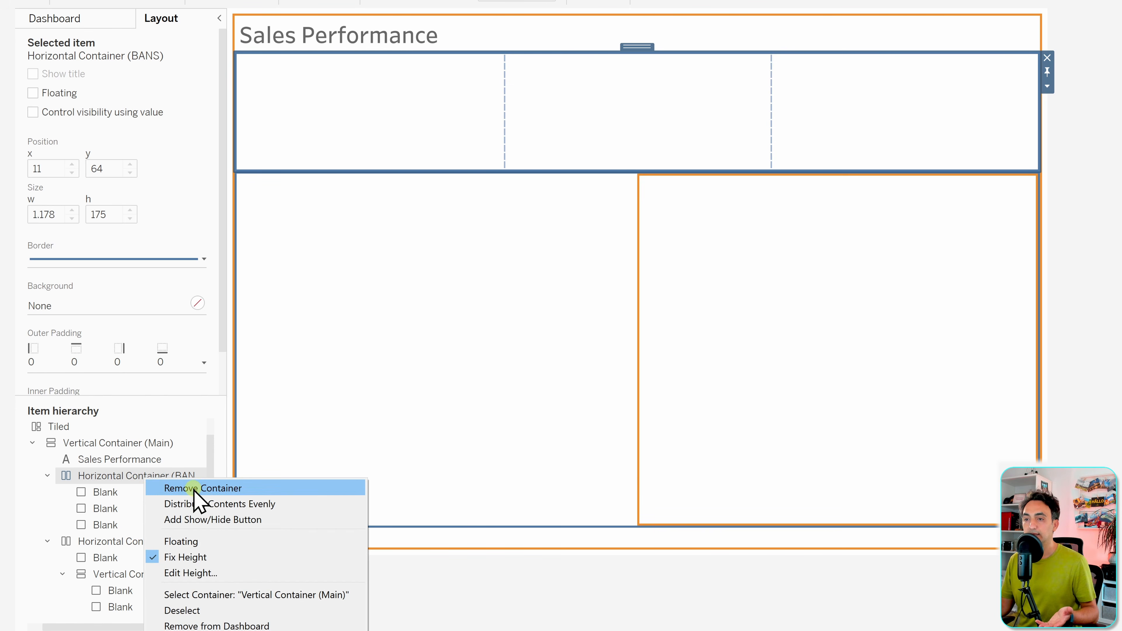
{"action": "left_click", "coordinate": [386, 589]}
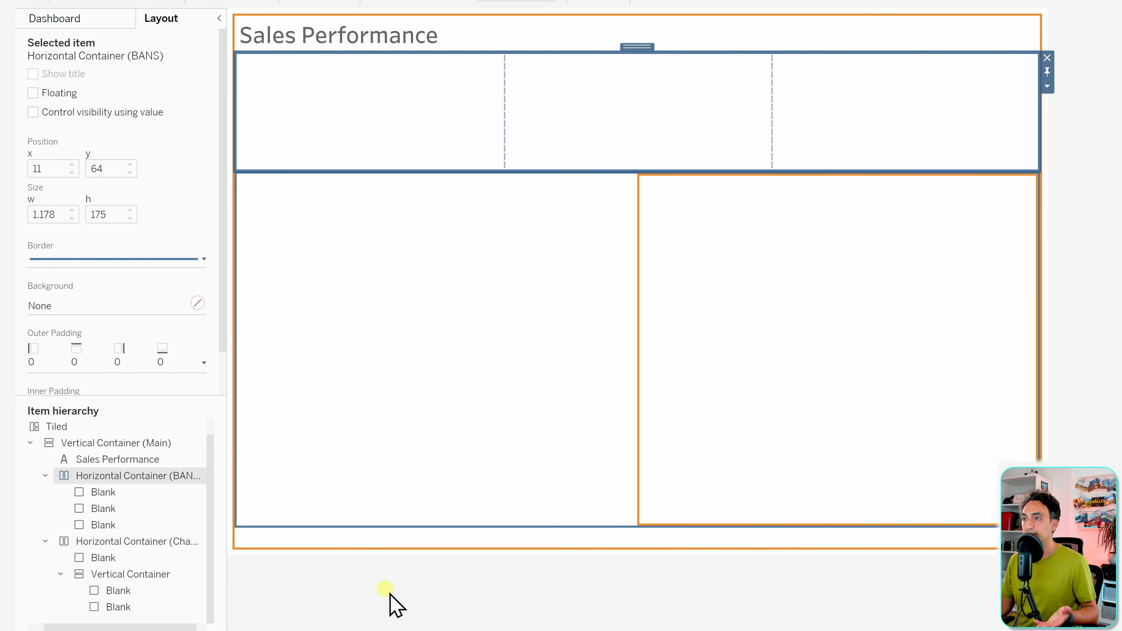
{"action": "left_click", "coordinate": [149, 444]}
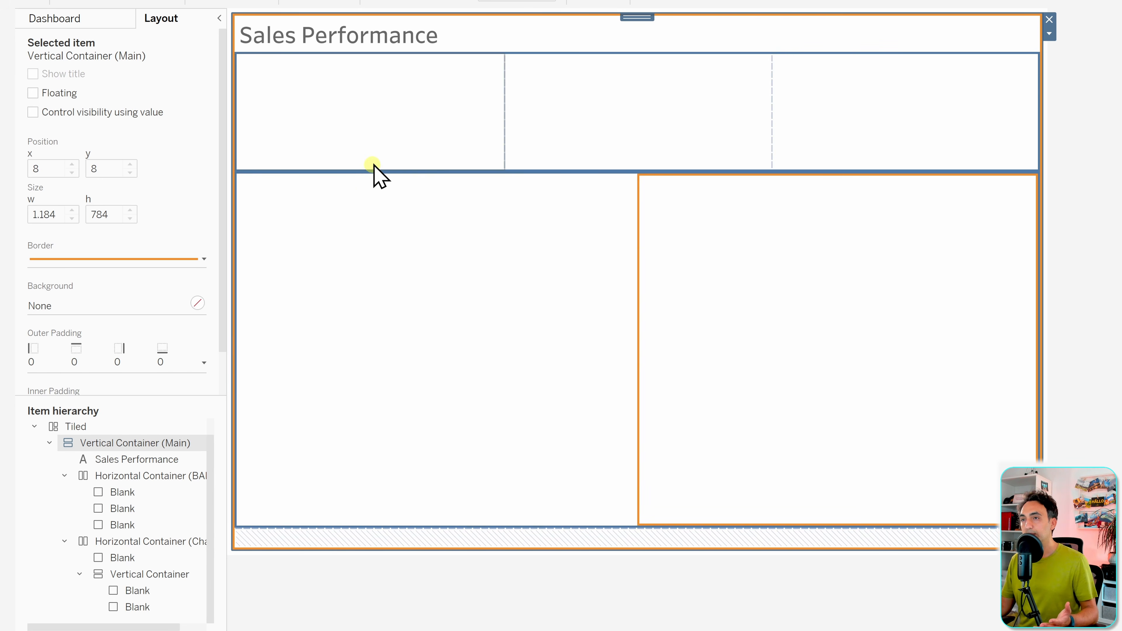
{"action": "left_click", "coordinate": [365, 35]}
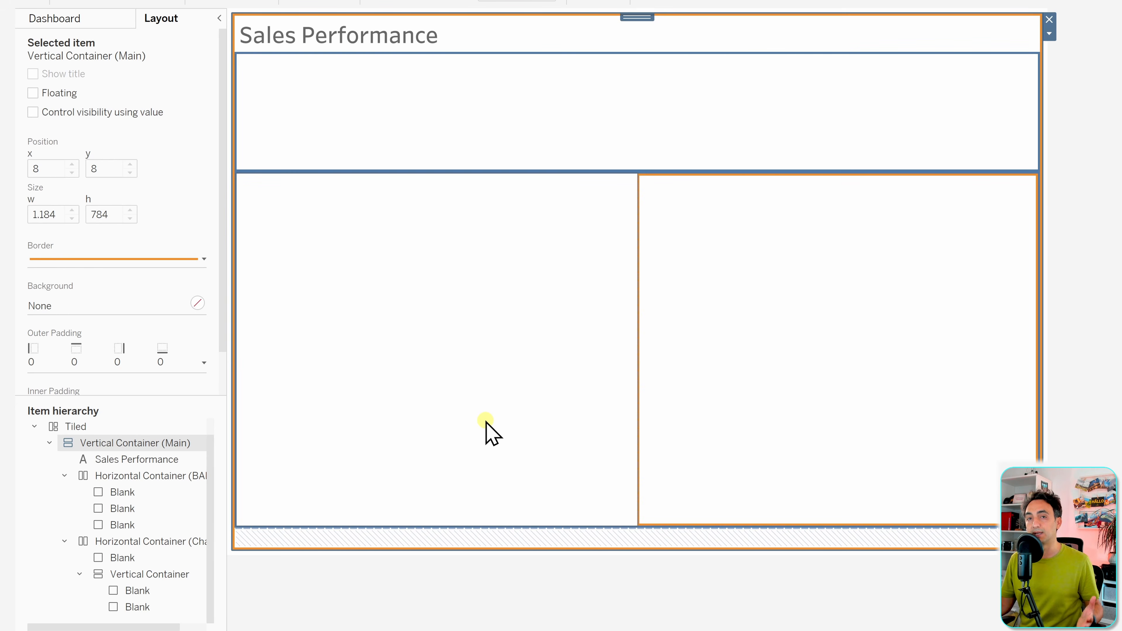
{"action": "left_click", "coordinate": [524, 568]}
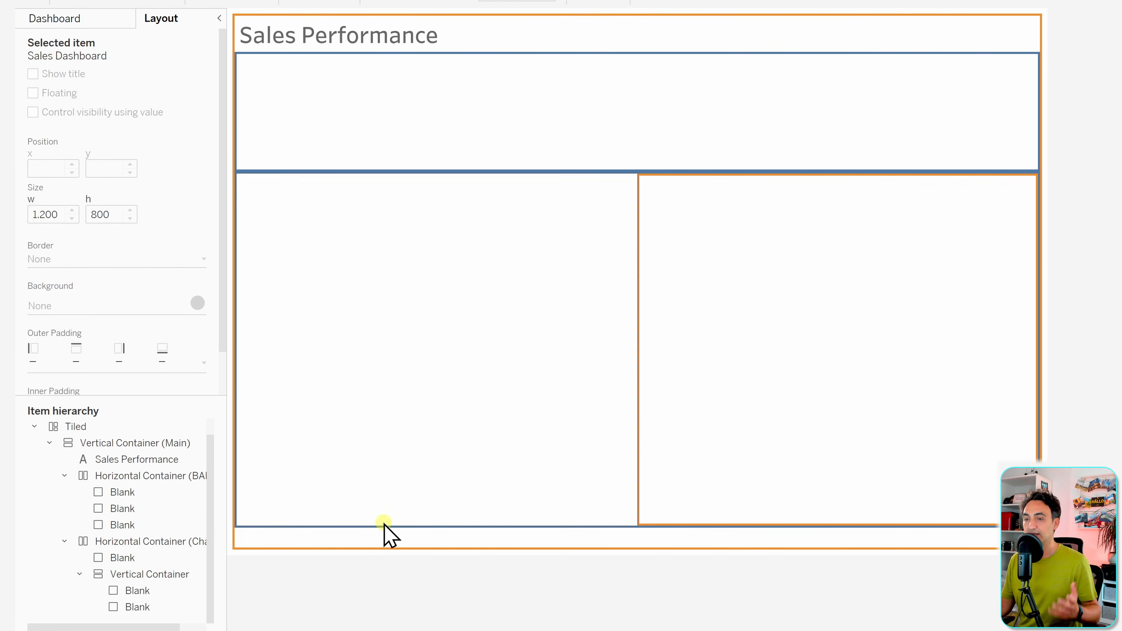
- Place BAN Sales, BAN Profit and BAN Quantity side by side in the top row
{"action": "left_click", "coordinate": [84, 23]}
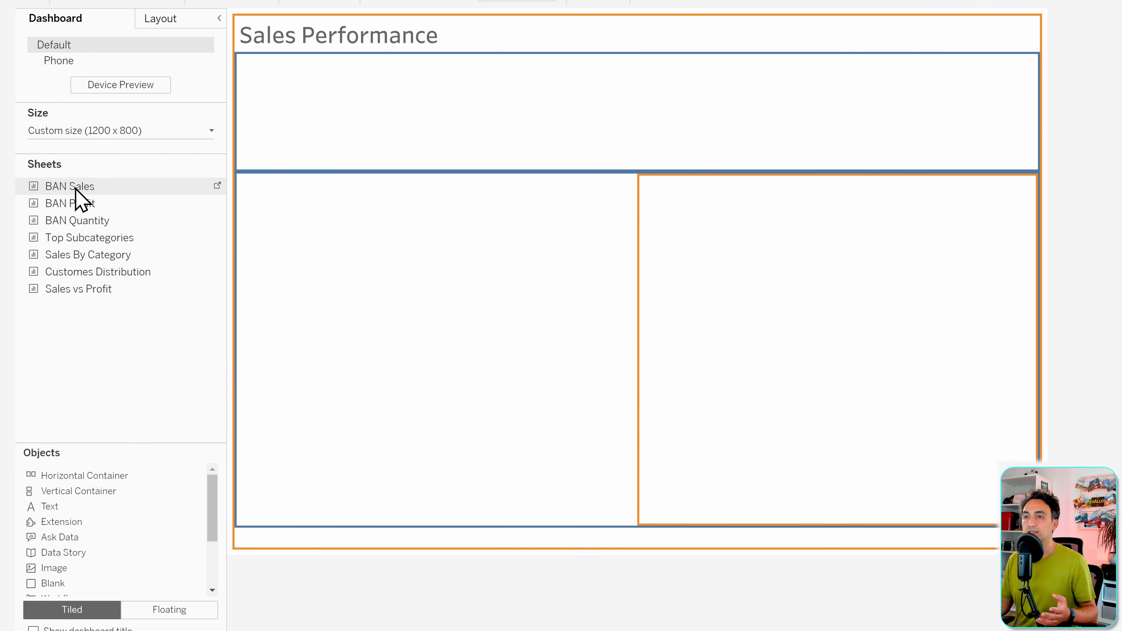
{"action": "left_click_drag", "start_coordinate": [75, 194], "coordinate": [313, 118]}
{"action": "left_click_drag", "start_coordinate": [107, 201], "coordinate": [400, 113]}
{"action": "left_click_drag", "start_coordinate": [105, 235], "coordinate": [533, 113]}
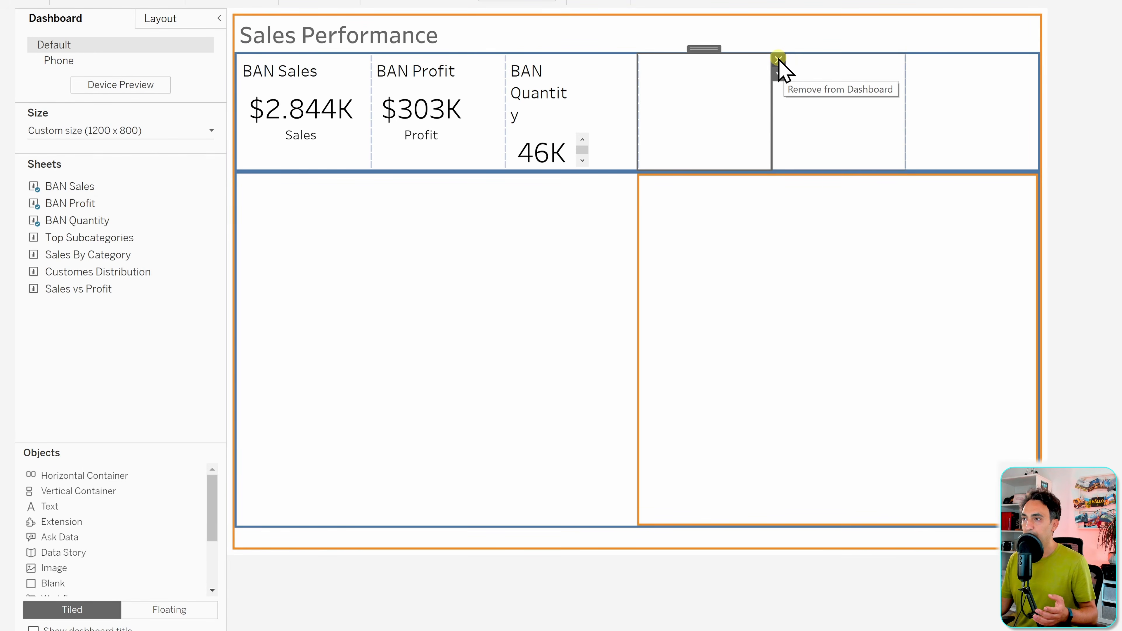
- Remove the three leftover Blank objects from the top row
{"action": "left_click", "coordinate": [779, 60]}
{"action": "left_click", "coordinate": [885, 59]}
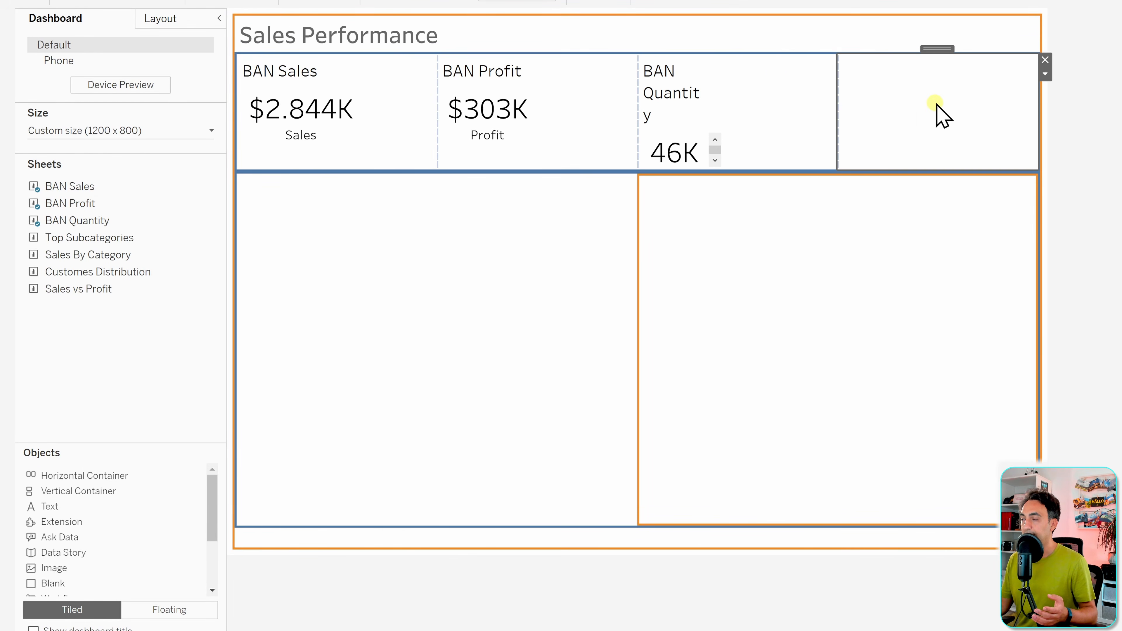
{"action": "left_click", "coordinate": [1045, 60]}
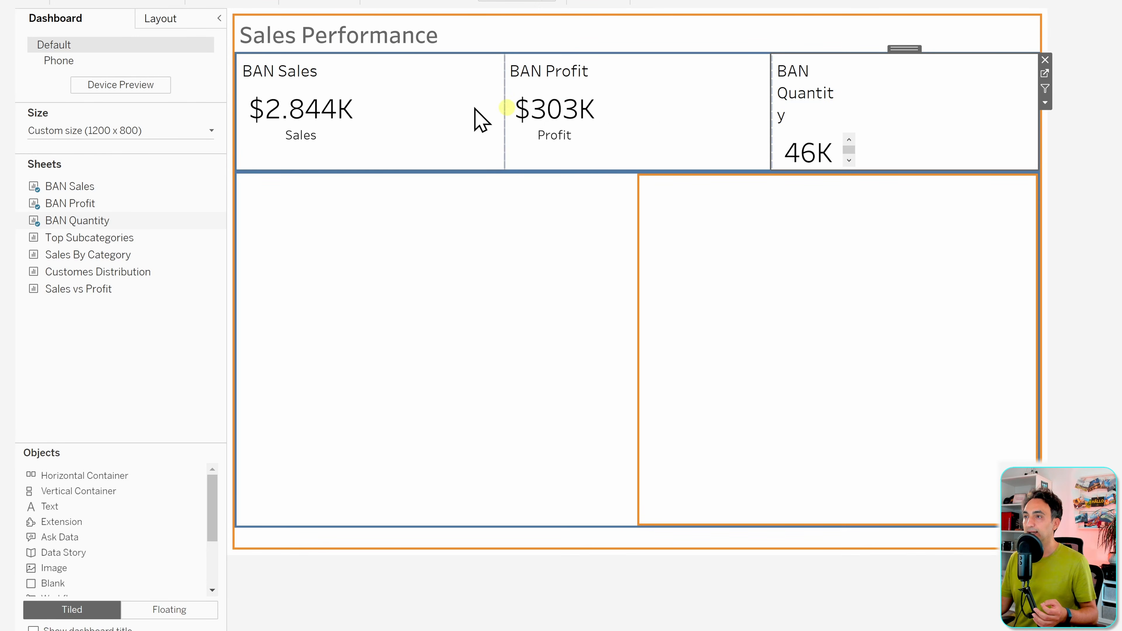
{"action": "left_click", "coordinate": [292, 77]}
- Hide the titles of the BAN Sales, BAN Profit and BAN Quantity tiles
{"action": "right_click", "coordinate": [300, 78]}
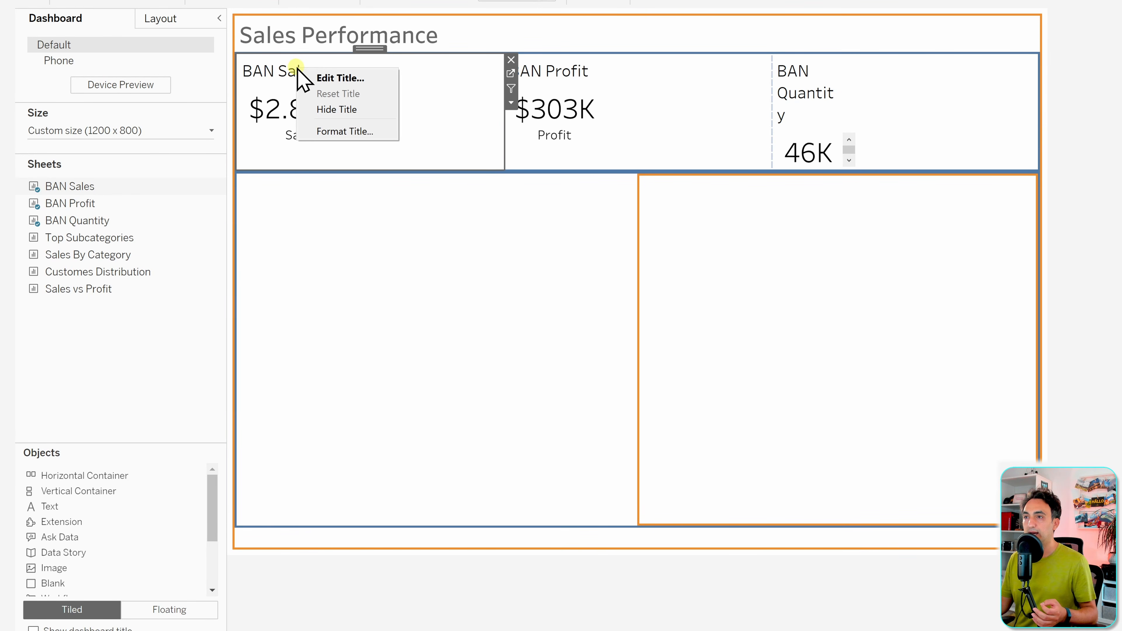
{"action": "left_click", "coordinate": [352, 109]}
{"action": "right_click", "coordinate": [631, 70]}
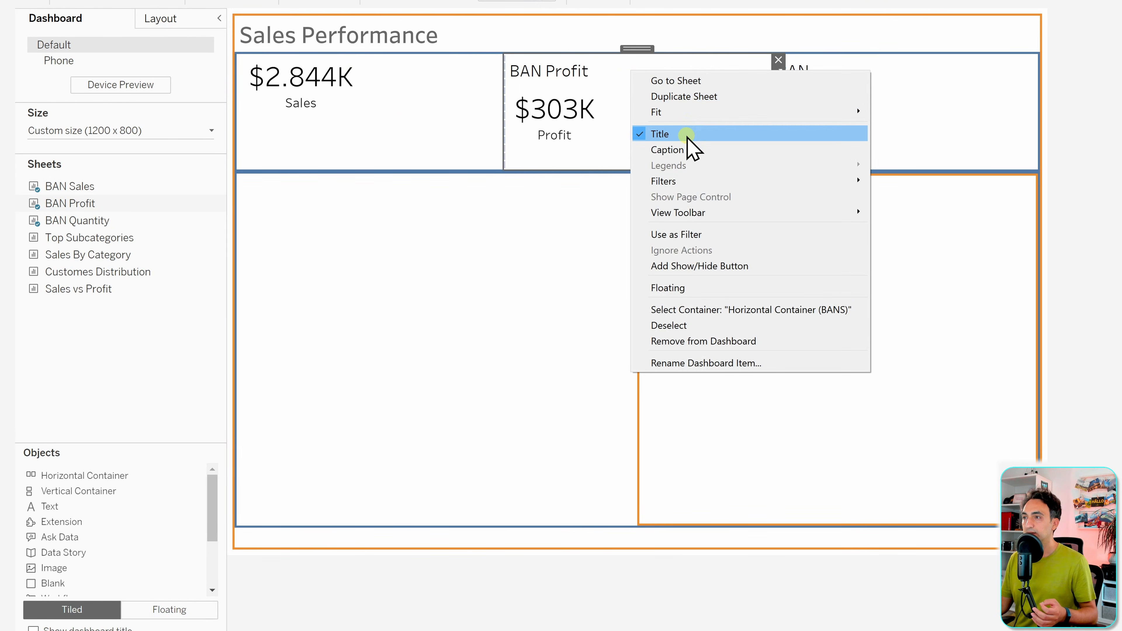
{"action": "left_click", "coordinate": [695, 134]}
{"action": "right_click", "coordinate": [908, 93]}
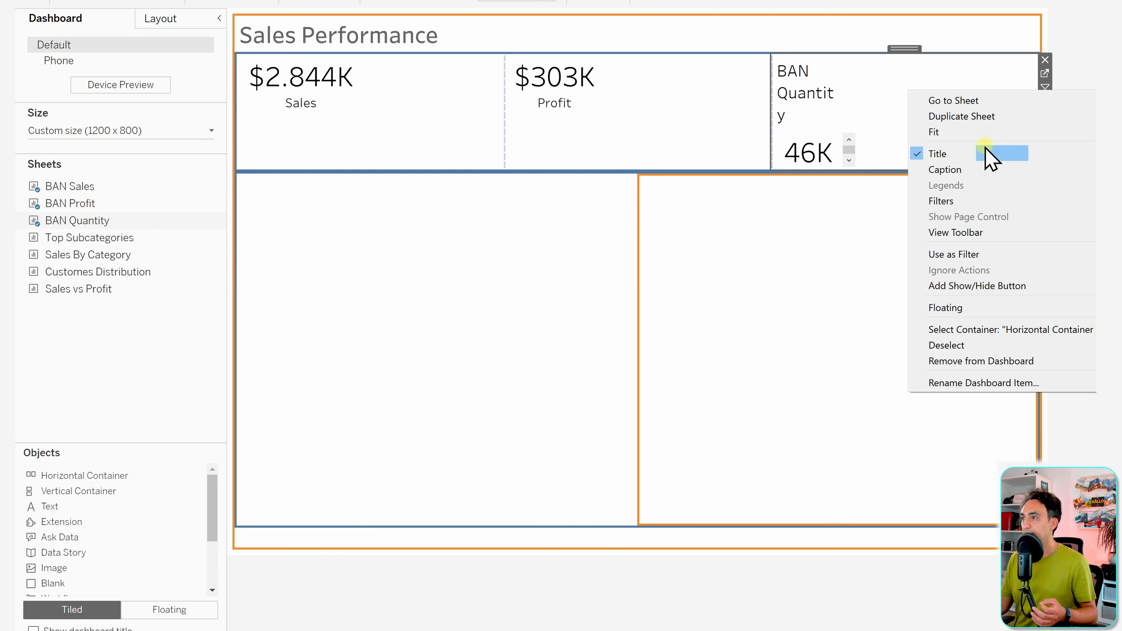
{"action": "left_click", "coordinate": [989, 155]}
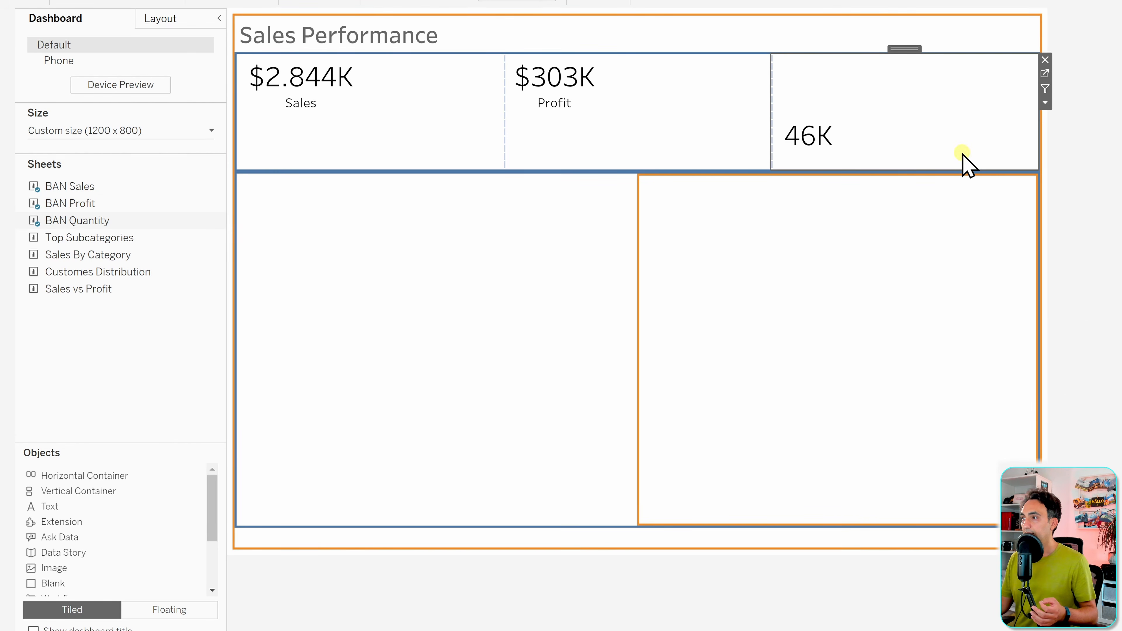
- Set the Sales, Profit and Quantity tiles to Fit Entire View
{"action": "left_click", "coordinate": [407, 116]}
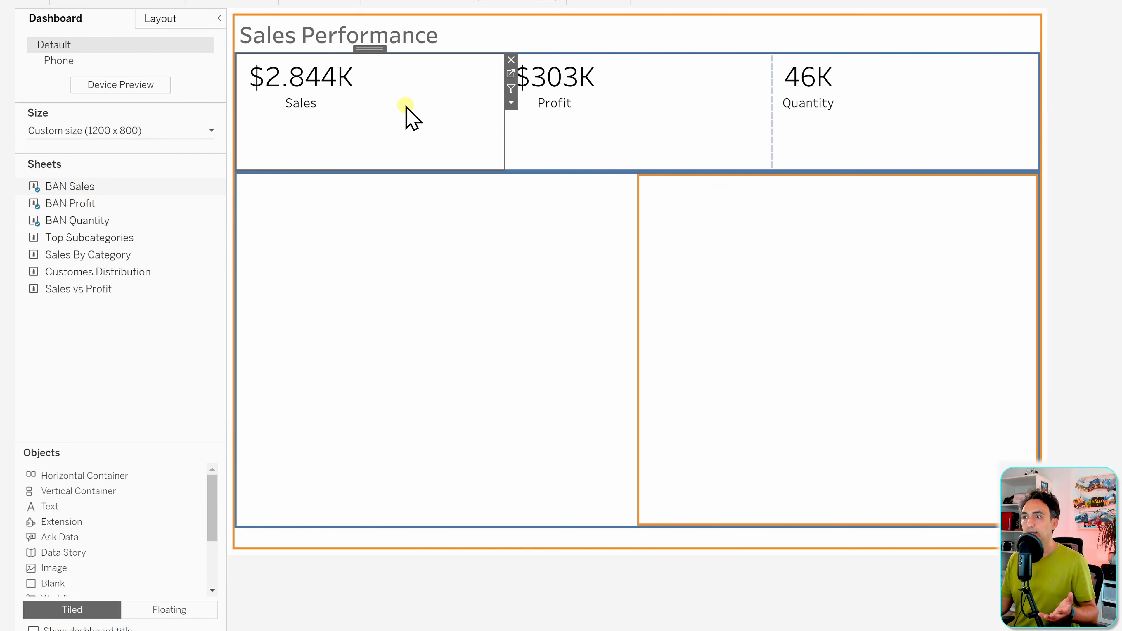
{"action": "left_click", "coordinate": [516, 3]}
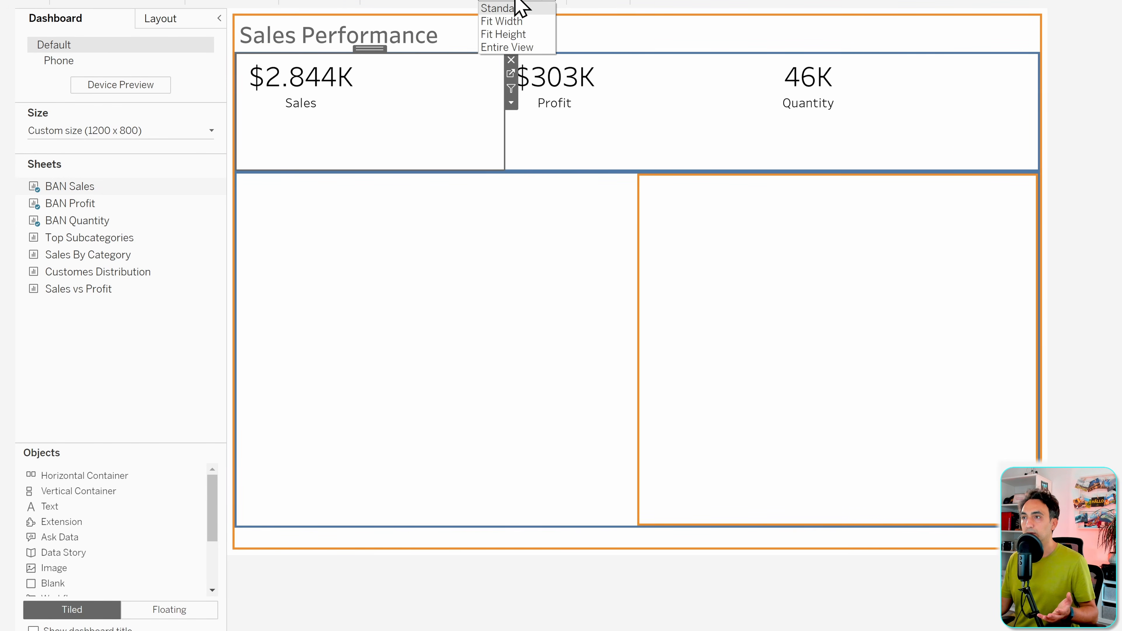
{"action": "left_click", "coordinate": [521, 47]}
{"action": "left_click", "coordinate": [734, 111]}
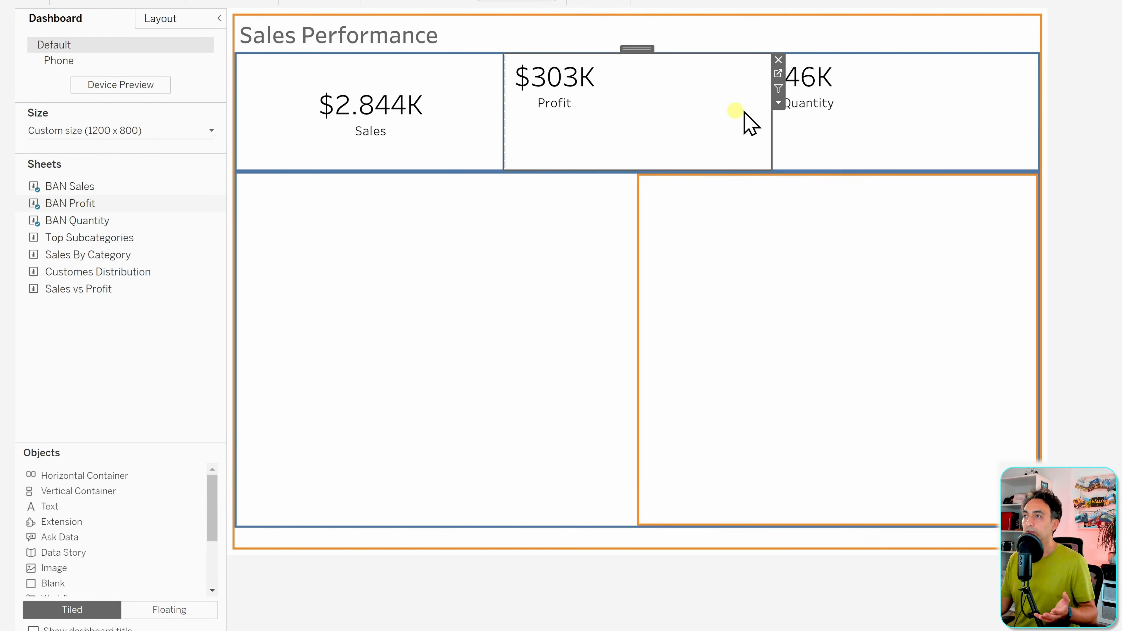
{"action": "left_click", "coordinate": [778, 102]}
{"action": "mouse_move", "coordinate": [845, 150]}
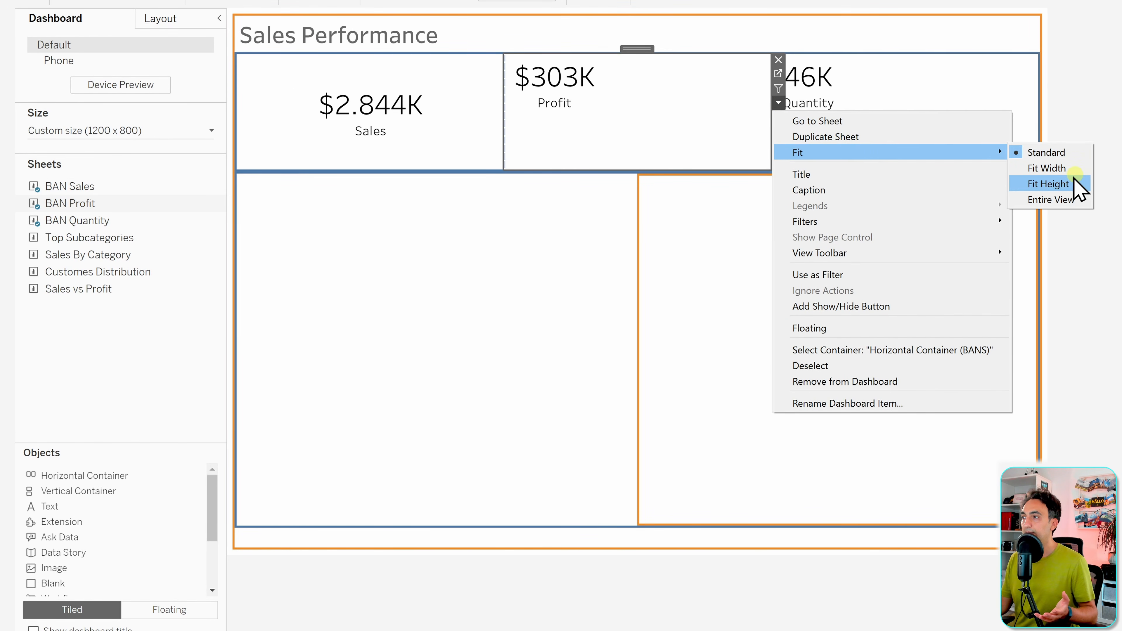
{"action": "left_click", "coordinate": [1069, 201]}
{"action": "left_click", "coordinate": [906, 128]}
{"action": "left_click", "coordinate": [516, 3]}
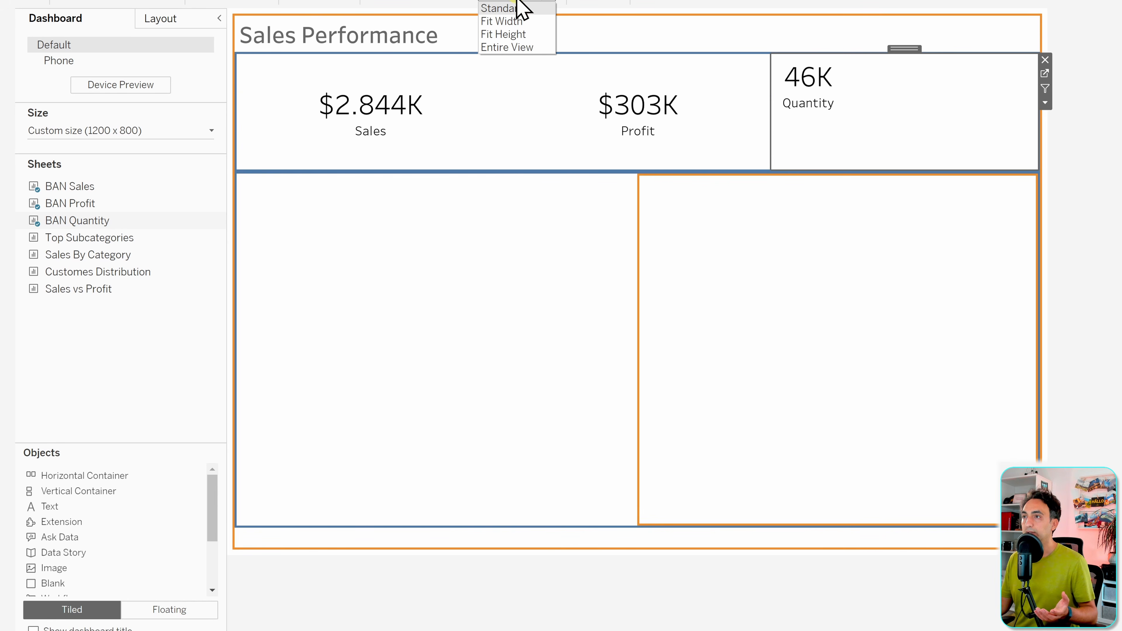
{"action": "left_click", "coordinate": [521, 47]}
{"action": "left_click", "coordinate": [775, 145]}
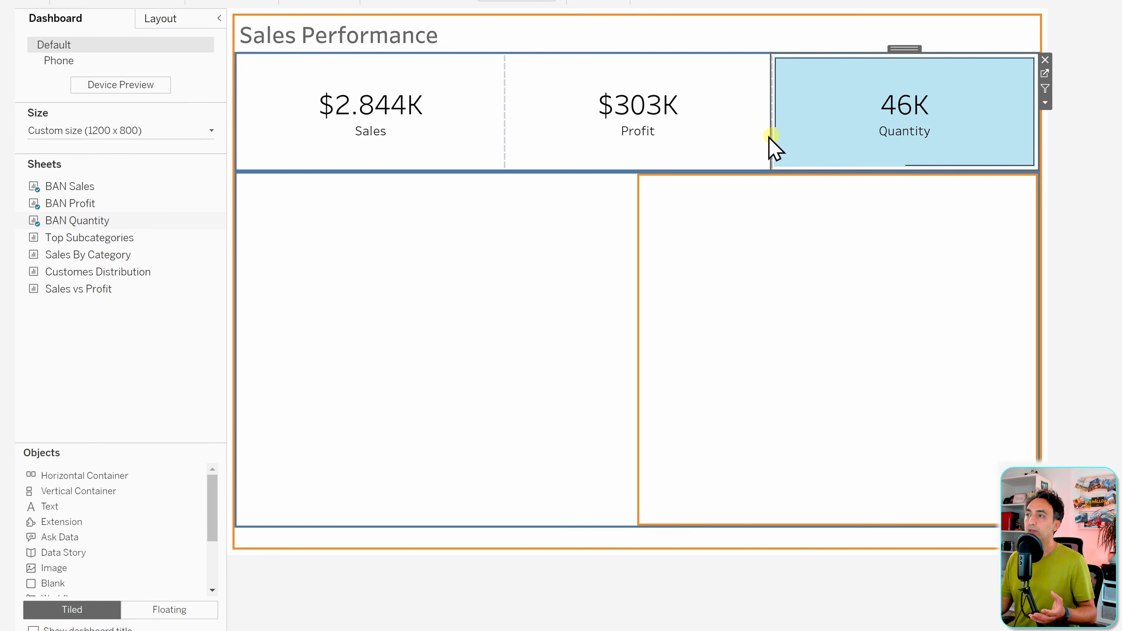
{"action": "left_click", "coordinate": [574, 150]}
{"action": "left_click", "coordinate": [393, 151]}
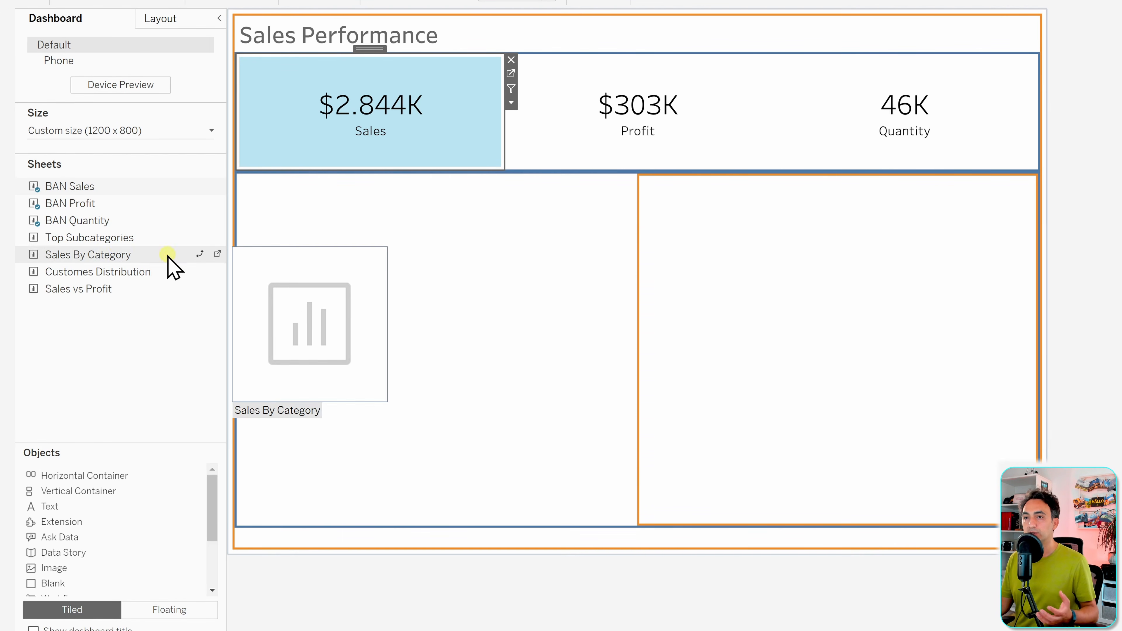
- Drop Top Subcategories into the lower-left chart area and remove the middle placeholder
{"action": "left_click_drag", "start_coordinate": [87, 239], "coordinate": [272, 252]}
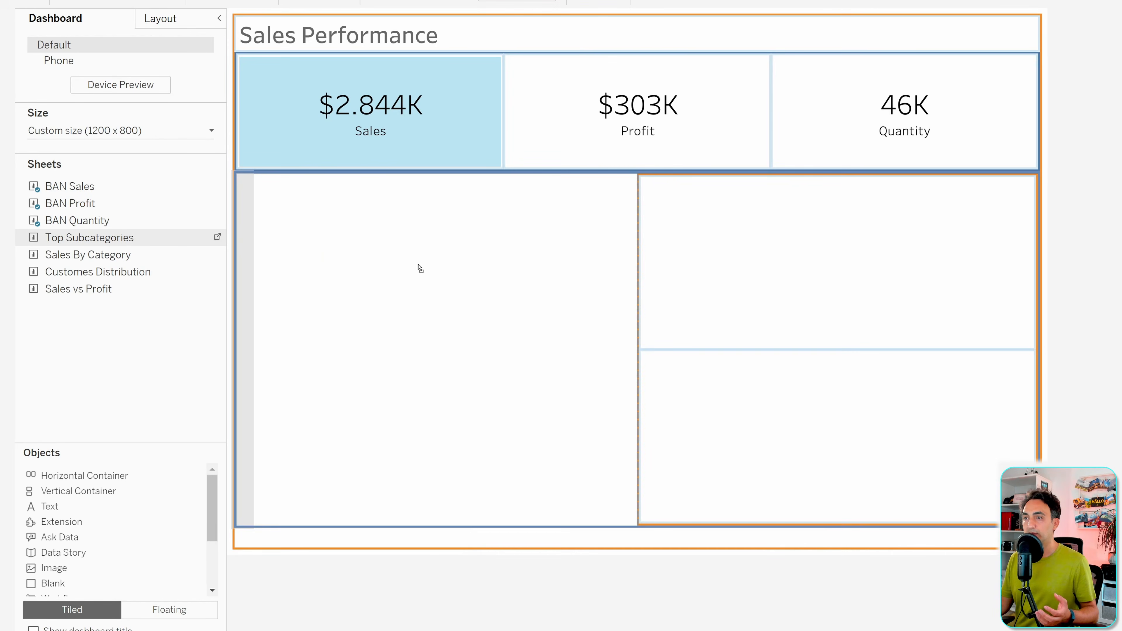
{"action": "left_click_drag", "start_coordinate": [419, 268], "coordinate": [471, 288]}
{"action": "left_click", "coordinate": [661, 330]}
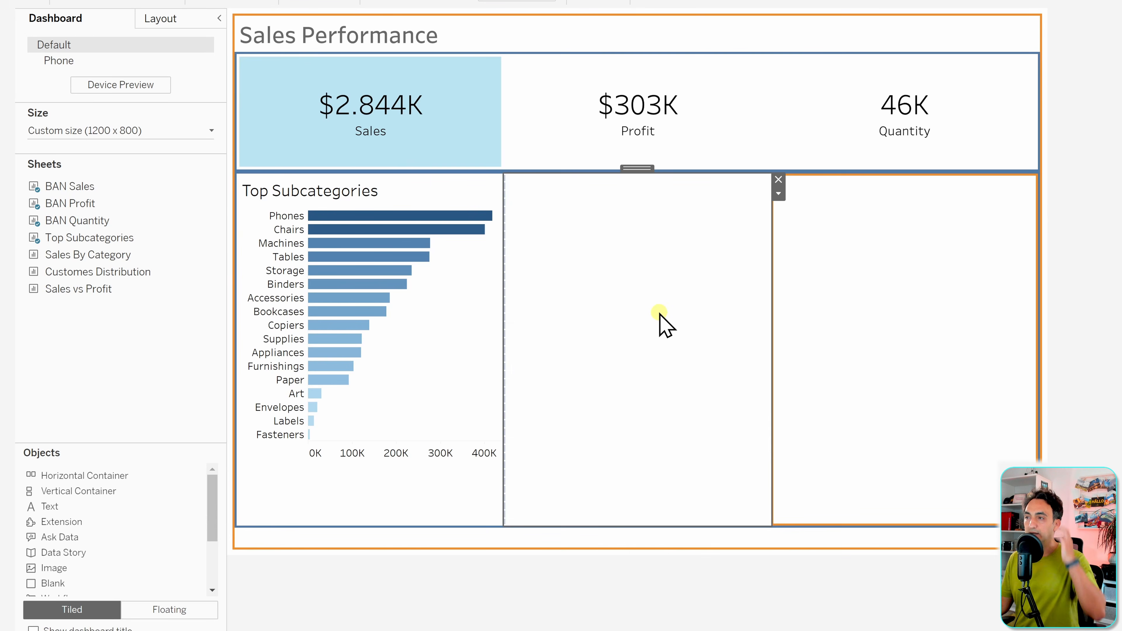
{"action": "left_click", "coordinate": [778, 179]}
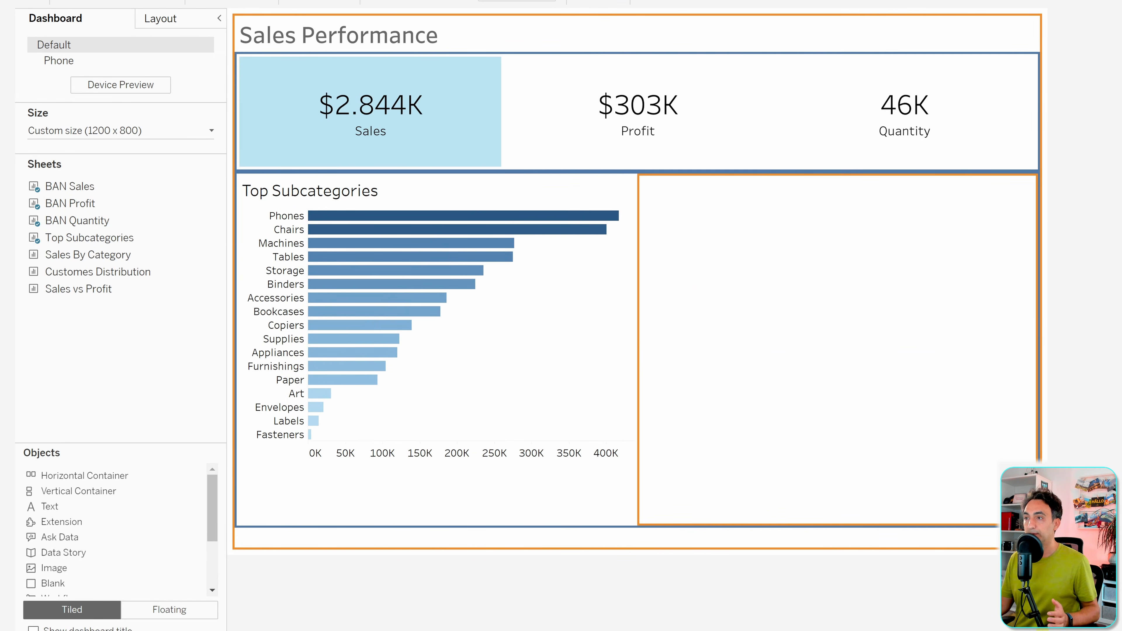
- Place Sales vs Profit in the upper-right pane and Sales By Category below it
{"action": "left_click", "coordinate": [848, 416]}
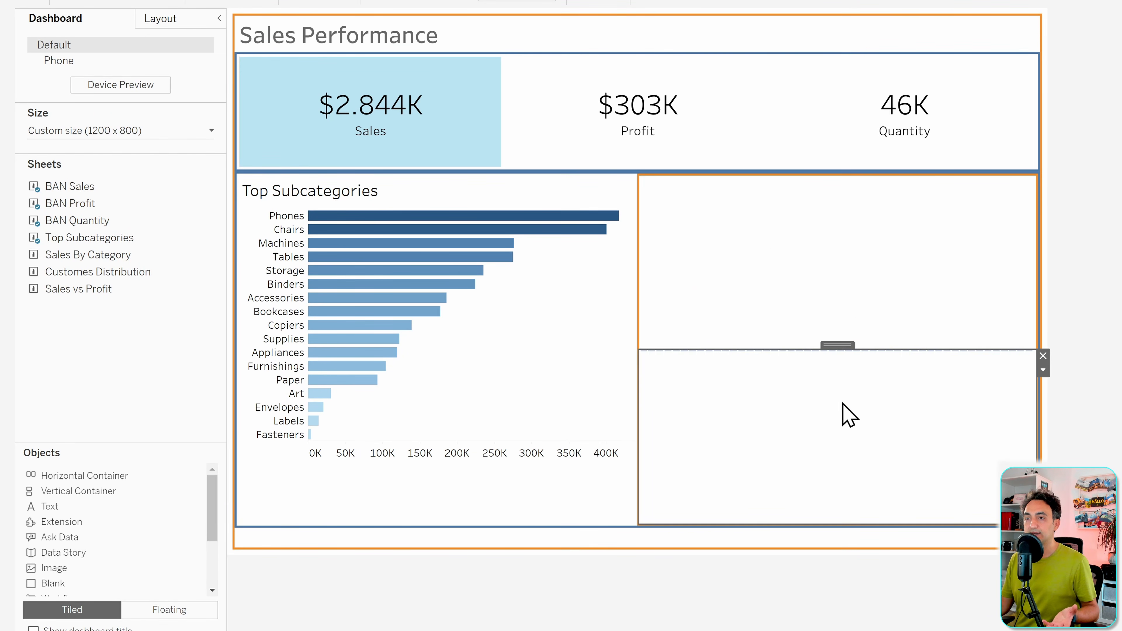
{"action": "left_click", "coordinate": [839, 295]}
{"action": "mouse_move", "coordinate": [71, 290]}
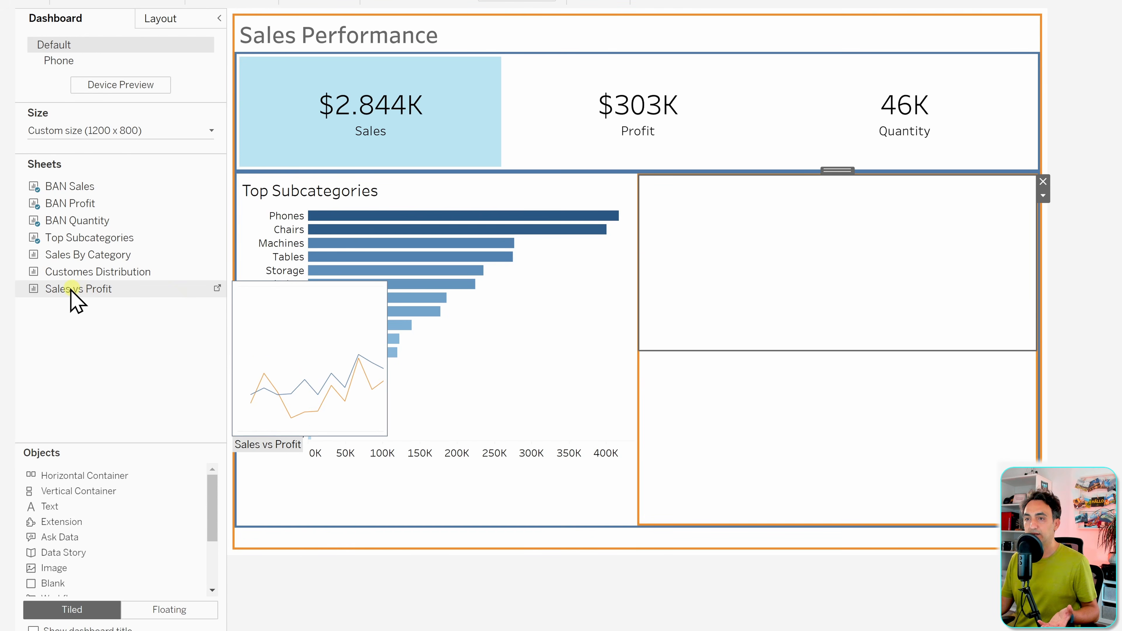
{"action": "left_click_drag", "start_coordinate": [70, 290], "coordinate": [797, 253]}
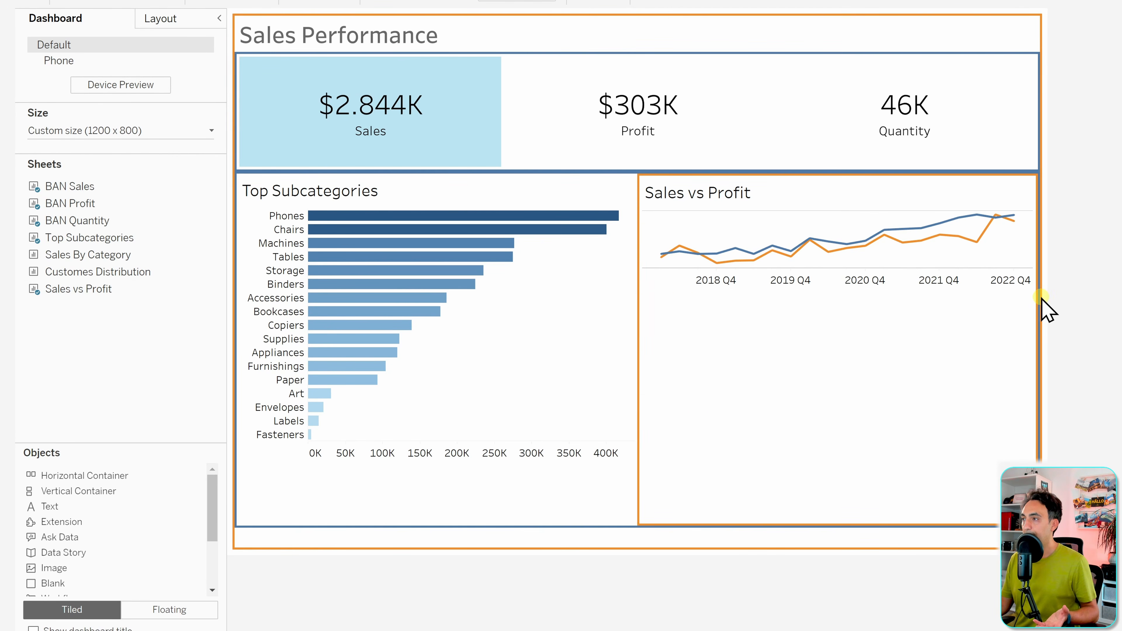
{"action": "left_click", "coordinate": [883, 402]}
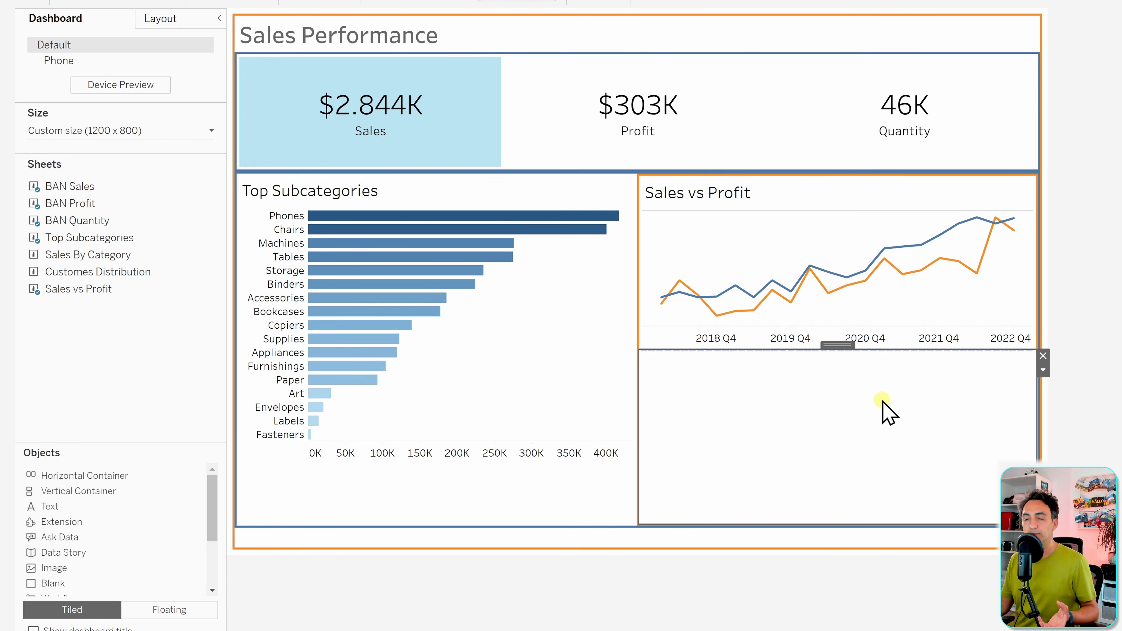
{"action": "left_click_drag", "start_coordinate": [101, 265], "coordinate": [791, 411]}
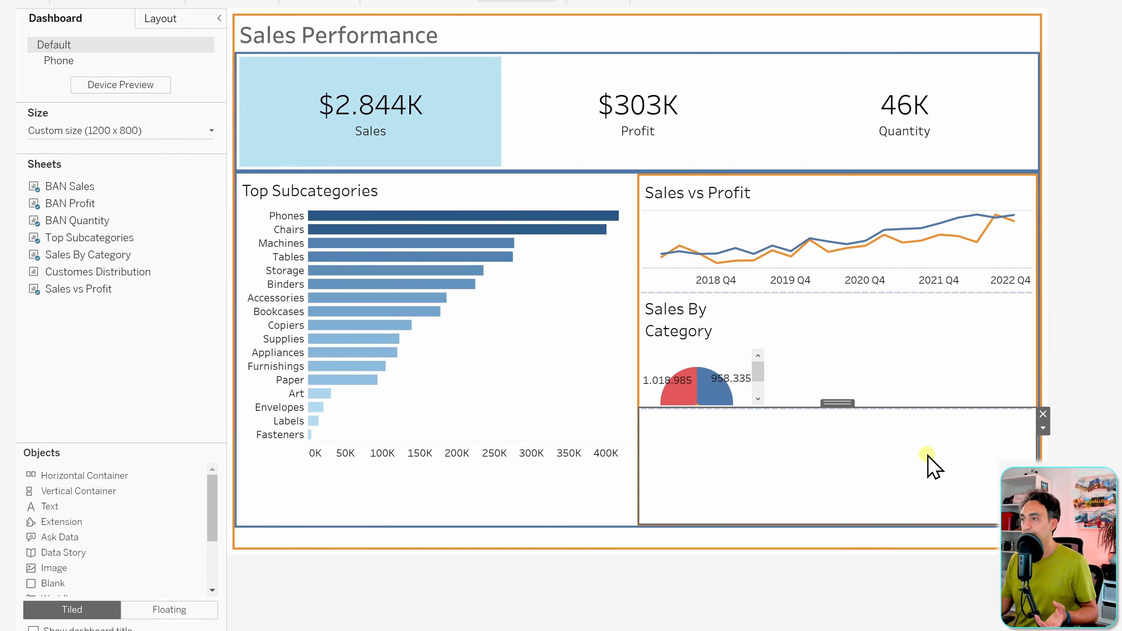
- Set both the Sales vs Profit line and Sales By Category pie to Entire View
{"action": "left_click", "coordinate": [934, 320]}
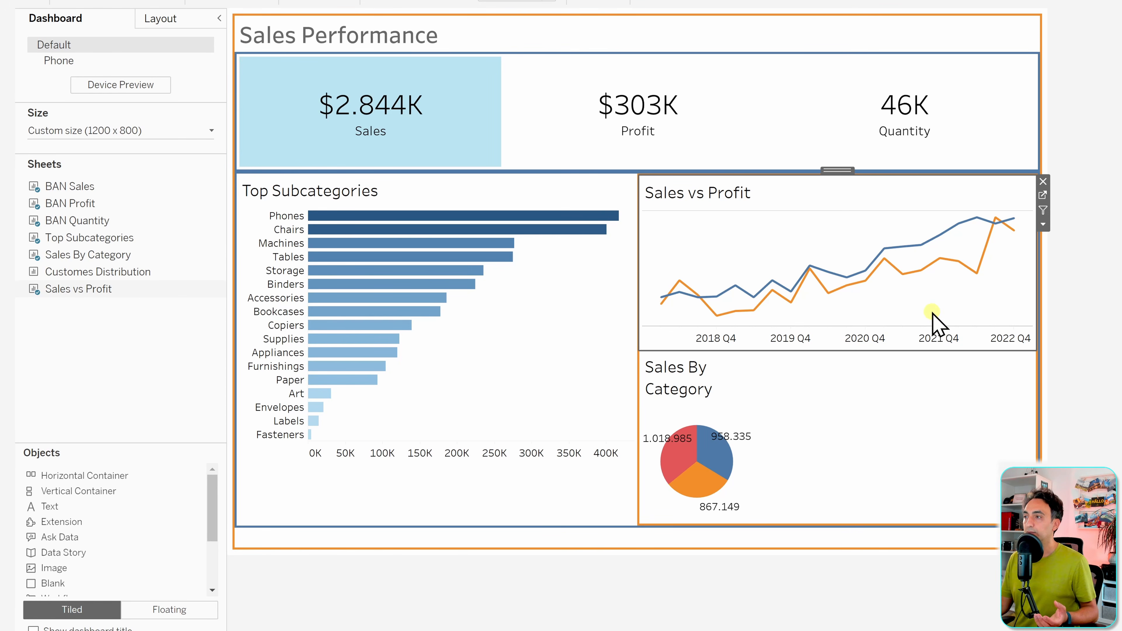
{"action": "left_click", "coordinate": [510, 47]}
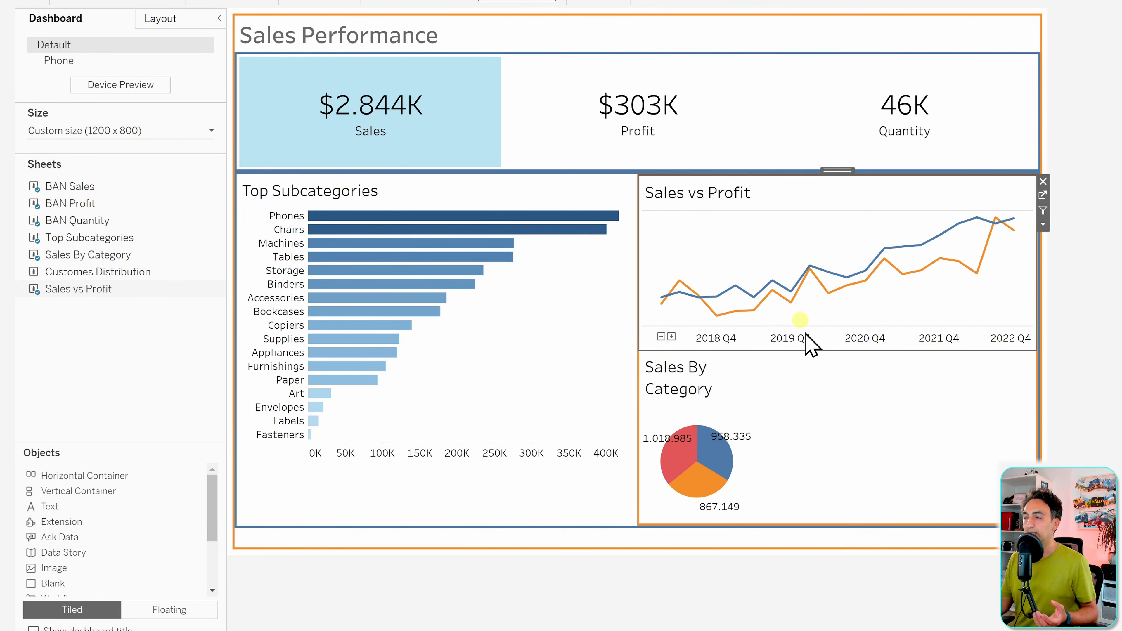
{"action": "left_click", "coordinate": [828, 389]}
{"action": "left_click", "coordinate": [518, 1]}
{"action": "left_click", "coordinate": [508, 47]}
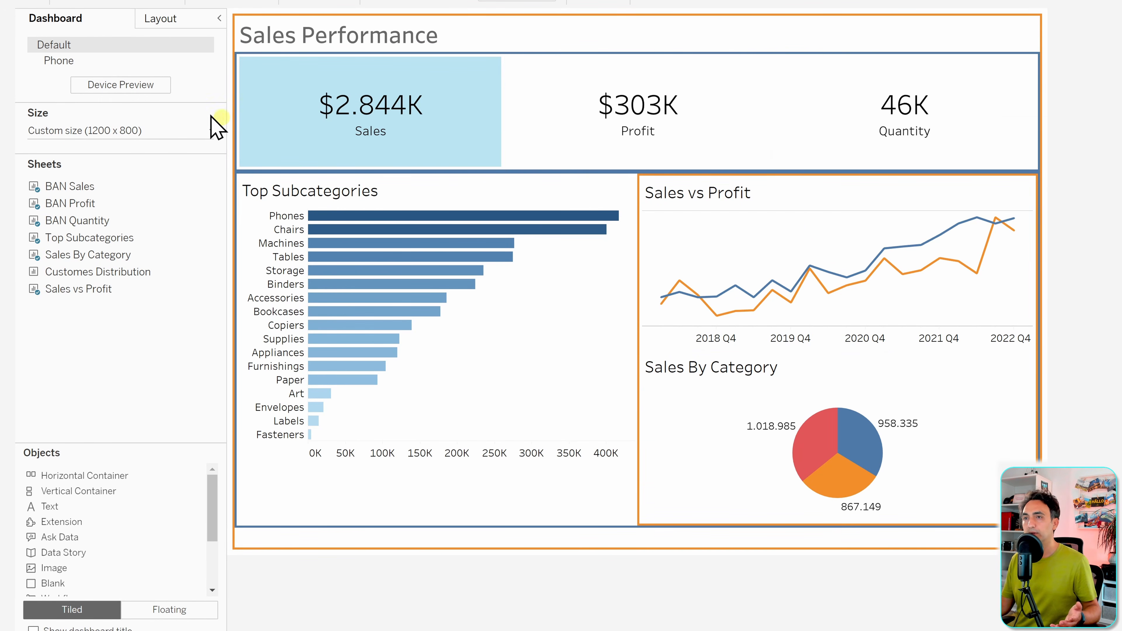
- Set Border to None on the main vertical container and the BAN container
{"action": "left_click", "coordinate": [160, 20]}
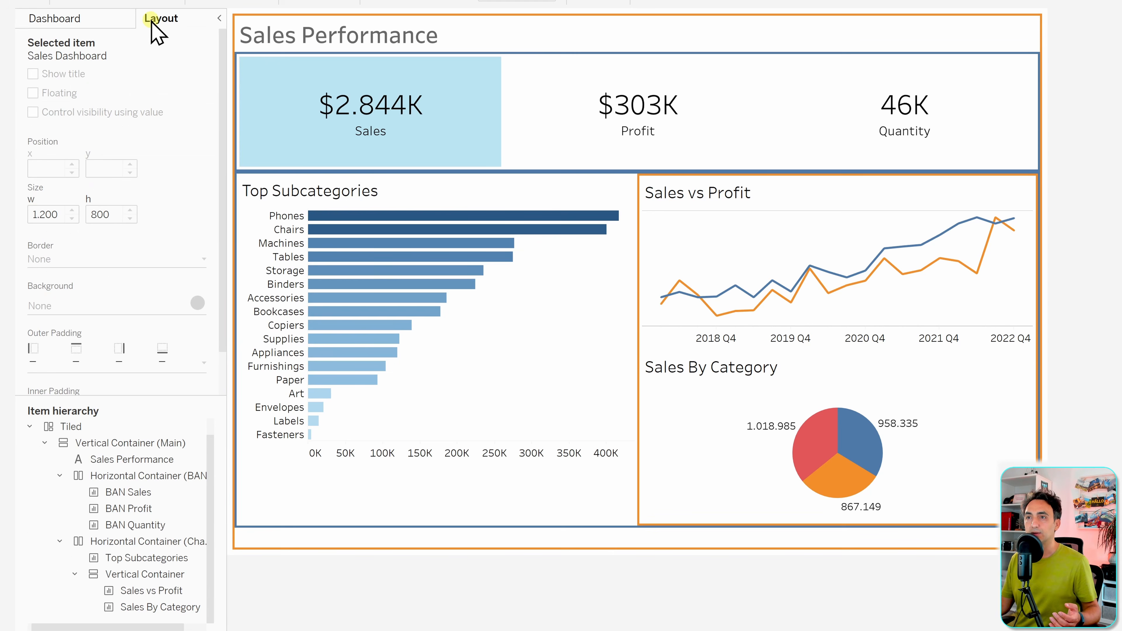
{"action": "left_click", "coordinate": [129, 444]}
{"action": "left_click", "coordinate": [110, 265]}
{"action": "left_click", "coordinate": [87, 284]}
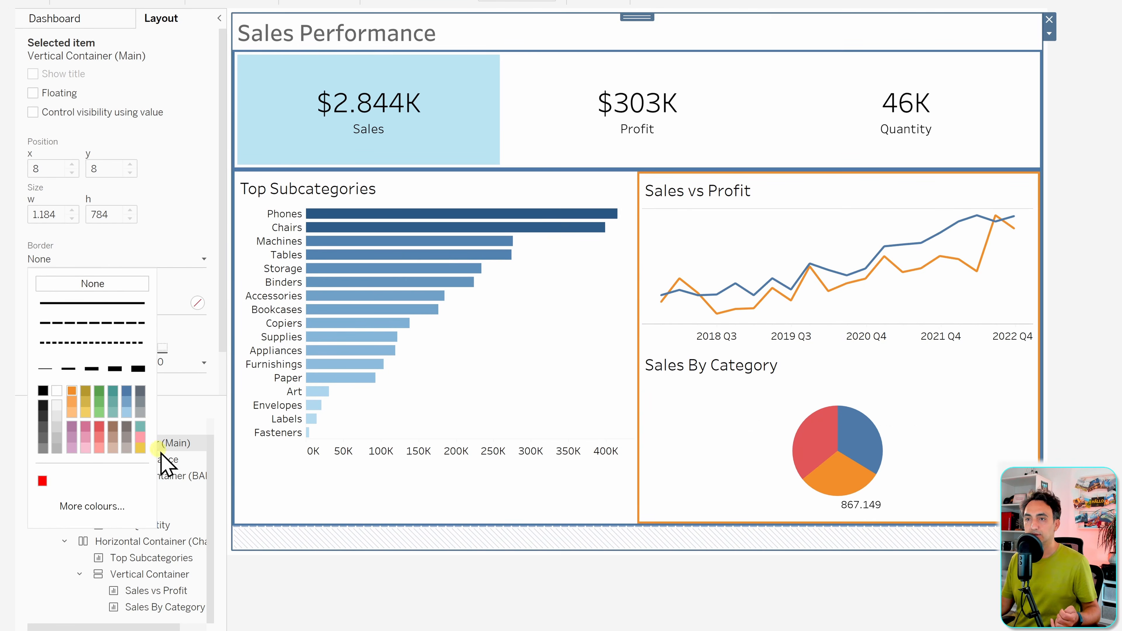
{"action": "left_click", "coordinate": [295, 613]}
{"action": "left_click", "coordinate": [145, 476]}
{"action": "left_click", "coordinate": [110, 259]}
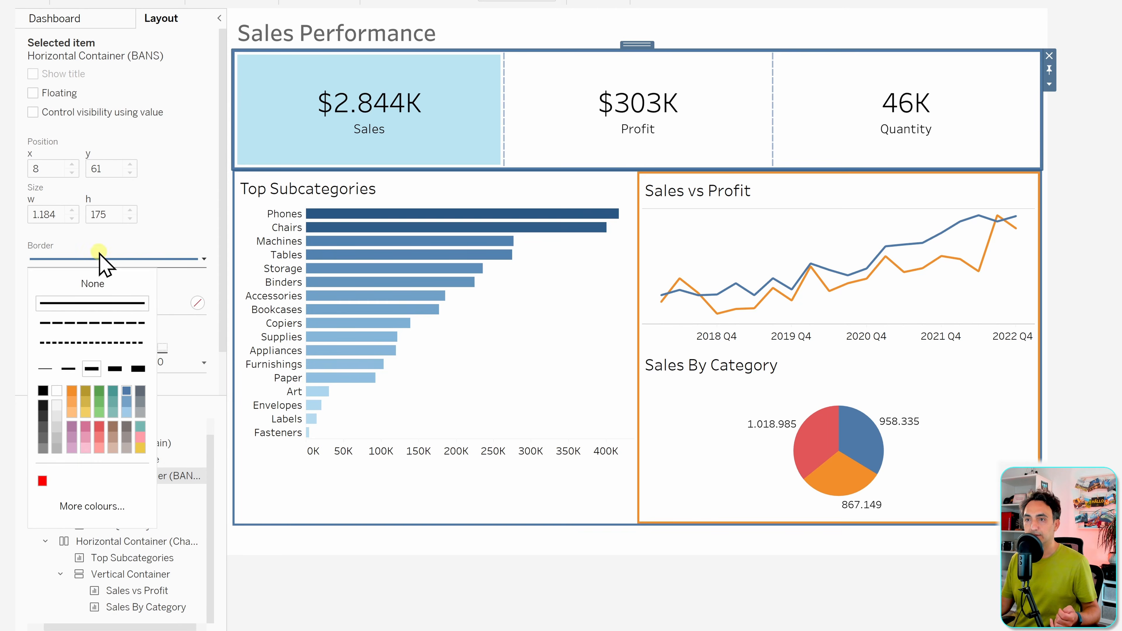
{"action": "left_click", "coordinate": [87, 282]}
- Set Border to None on the charts container and the right-hand orange container
{"action": "left_click", "coordinate": [137, 541]}
{"action": "left_click", "coordinate": [113, 258]}
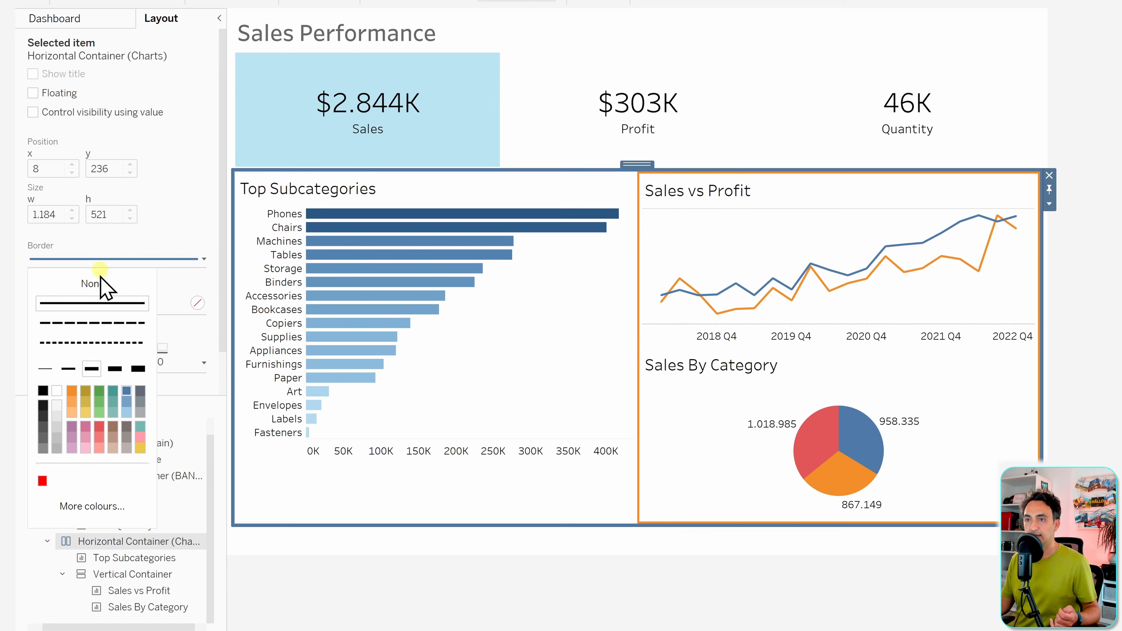
{"action": "left_click", "coordinate": [98, 282]}
{"action": "left_click", "coordinate": [150, 574]}
{"action": "left_click", "coordinate": [112, 258]}
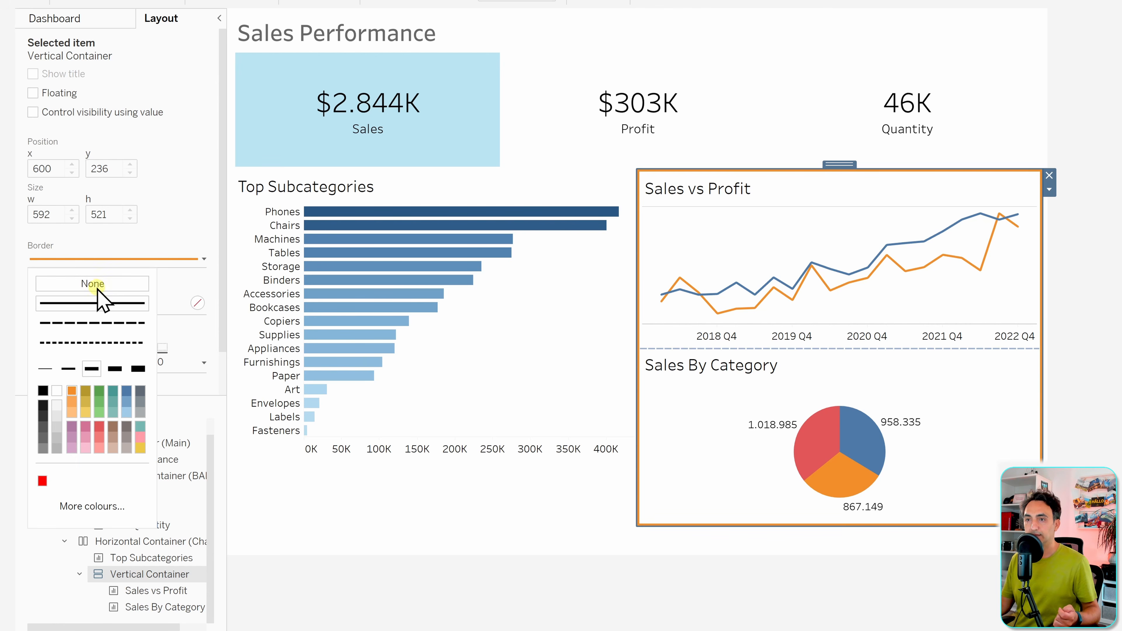
{"action": "left_click", "coordinate": [93, 283]}
{"action": "left_click", "coordinate": [367, 614]}
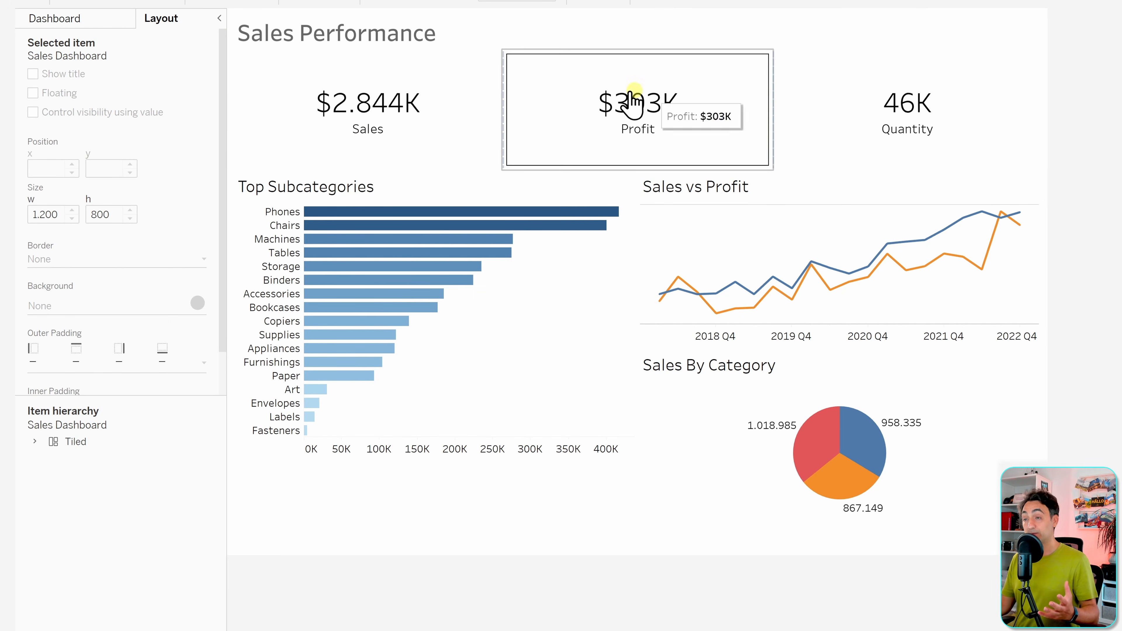
- Give the Sales and Profit BAN boxes each a solid grey border
{"action": "mouse_move", "coordinate": [745, 315]}
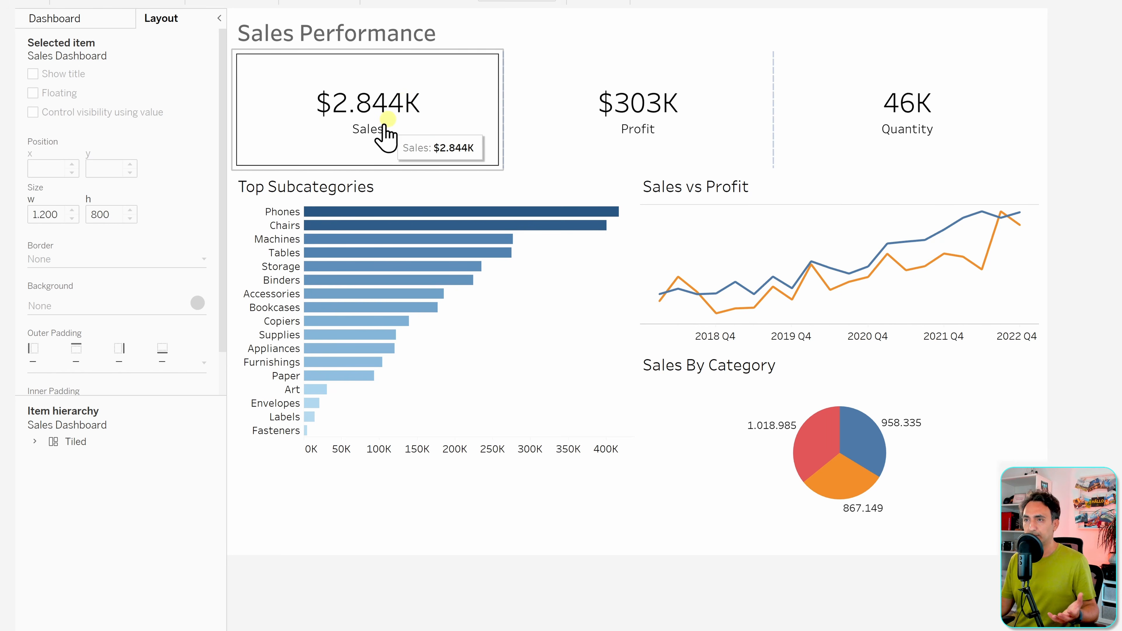
{"action": "left_click", "coordinate": [348, 111]}
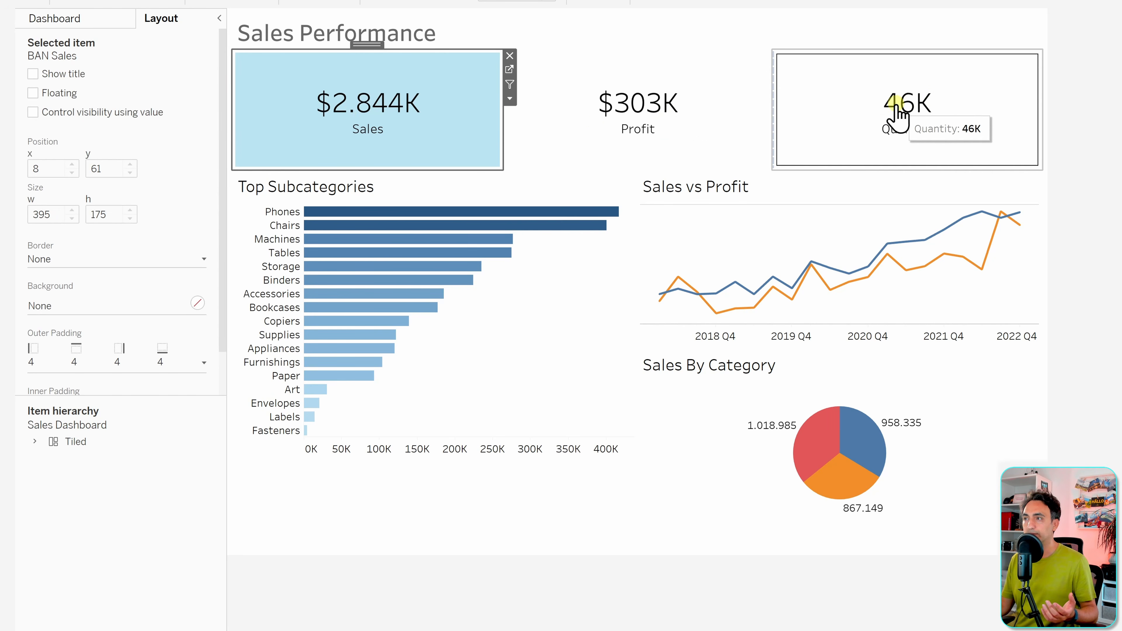
{"action": "left_click", "coordinate": [107, 261]}
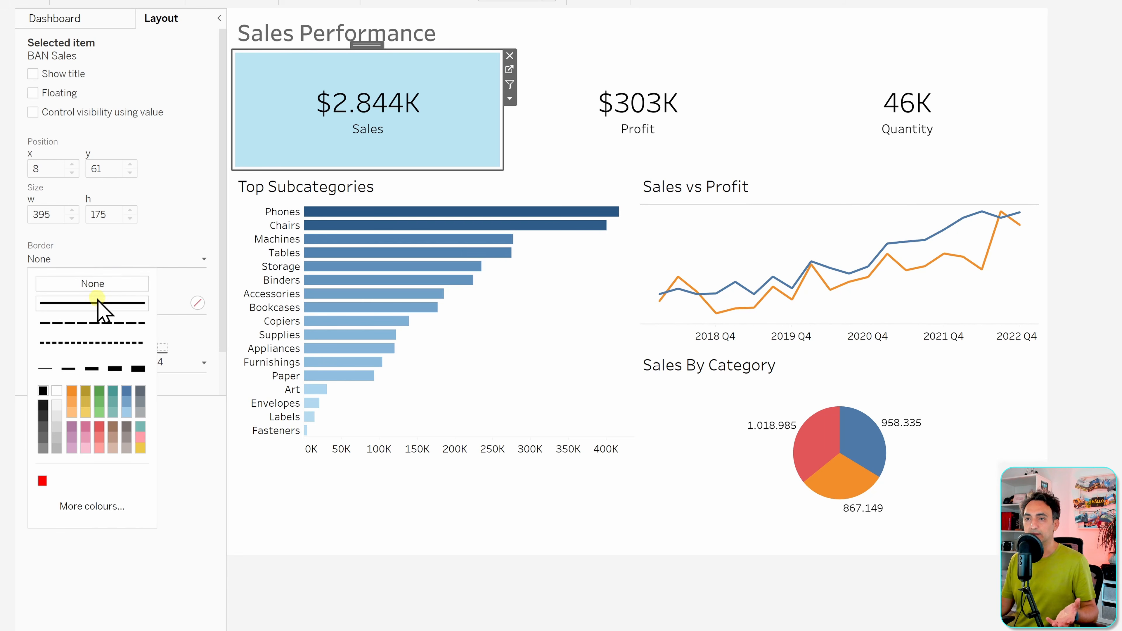
{"action": "left_click", "coordinate": [44, 303]}
{"action": "left_click", "coordinate": [45, 448]}
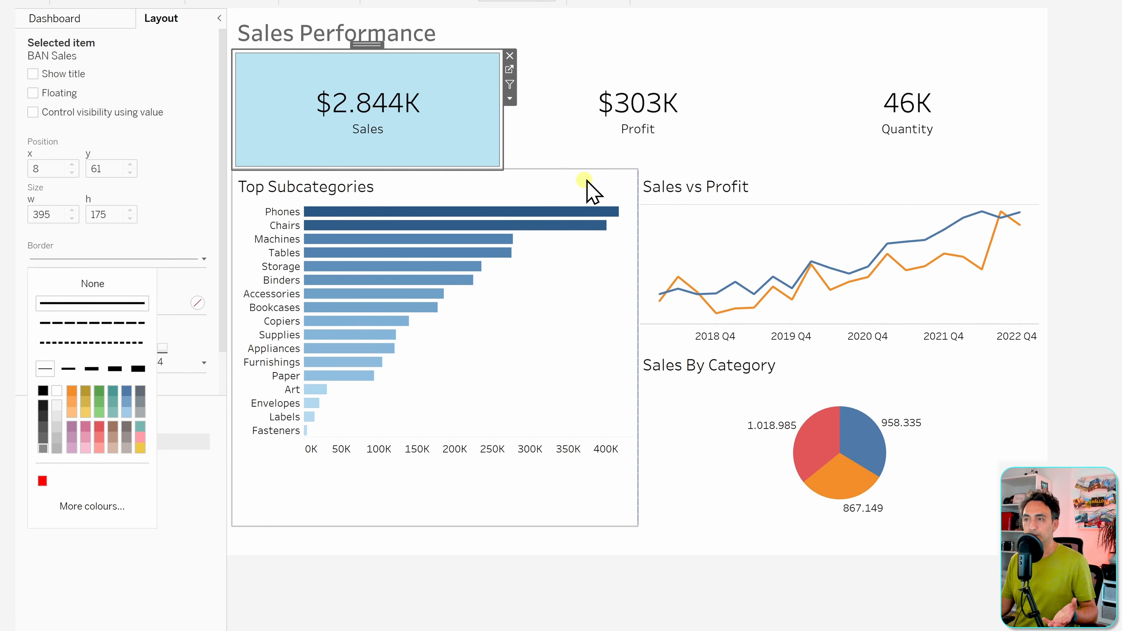
{"action": "left_click", "coordinate": [588, 153]}
{"action": "left_click", "coordinate": [124, 261]}
{"action": "left_click", "coordinate": [101, 305]}
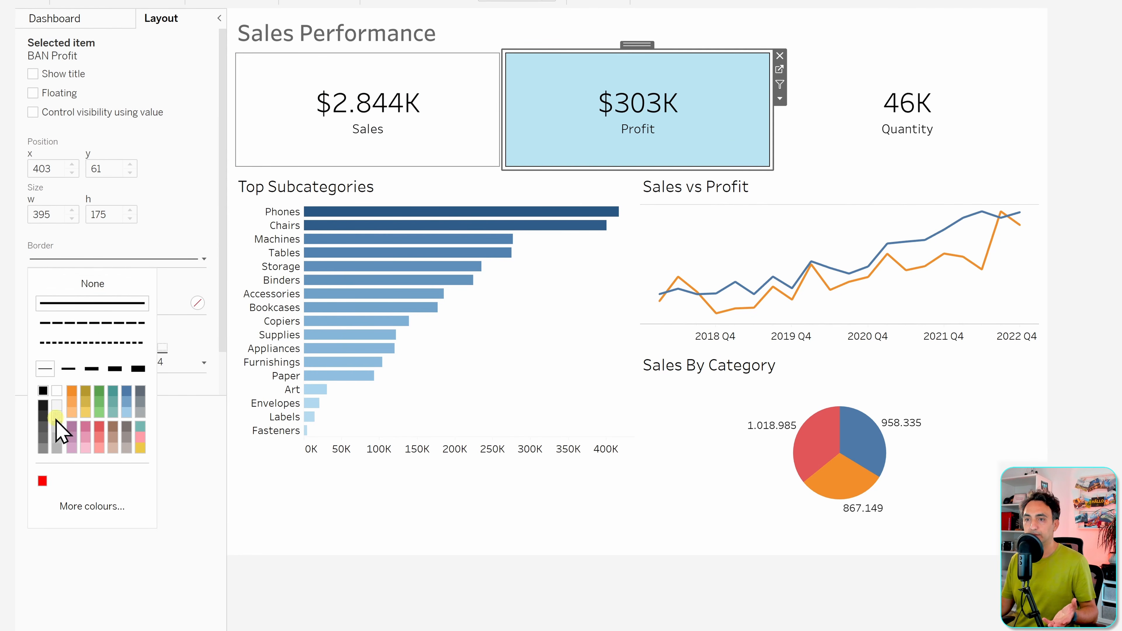
{"action": "left_click", "coordinate": [43, 448]}
- Give the Quantity BAN box a matching solid grey border
{"action": "left_click", "coordinate": [901, 120]}
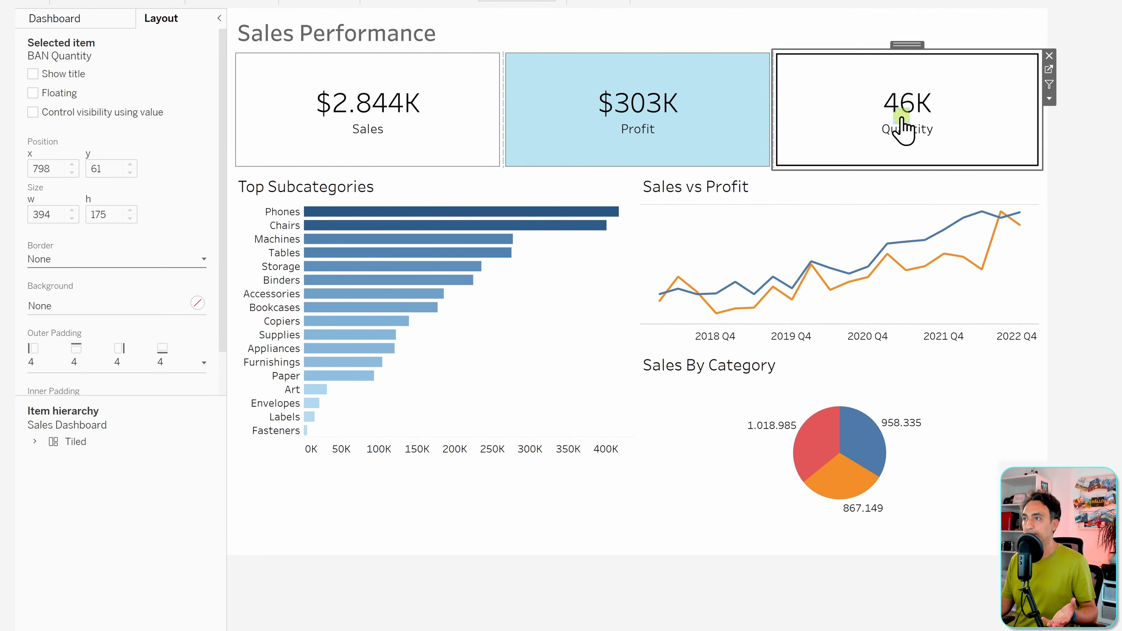
{"action": "left_click", "coordinate": [113, 260]}
{"action": "left_click", "coordinate": [100, 305]}
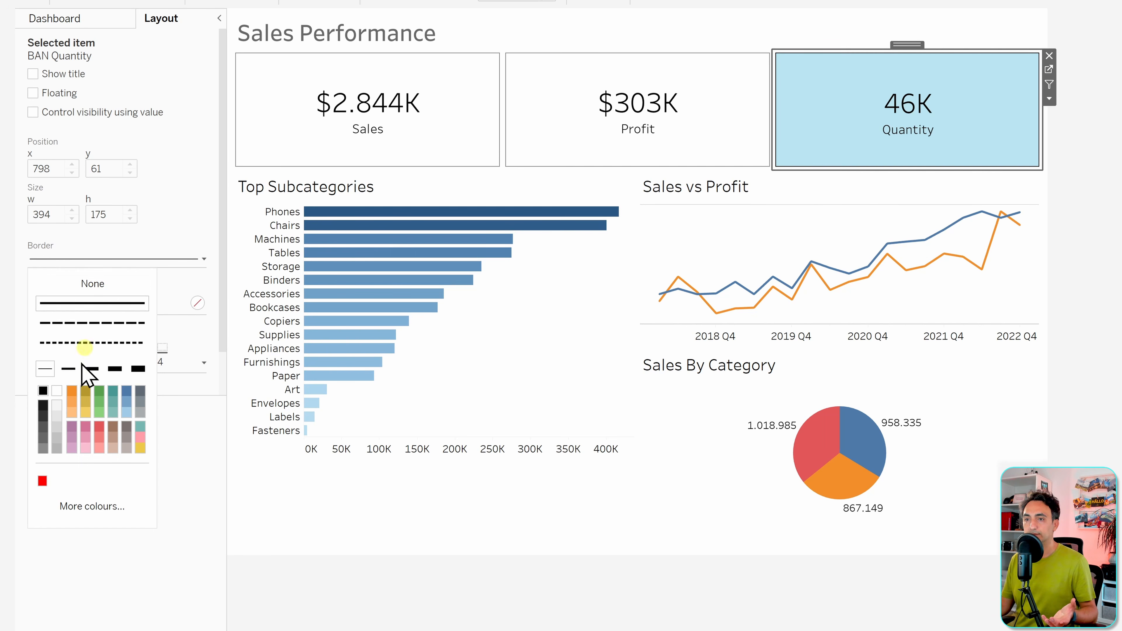
{"action": "left_click", "coordinate": [43, 451]}
{"action": "left_click", "coordinate": [512, 579]}
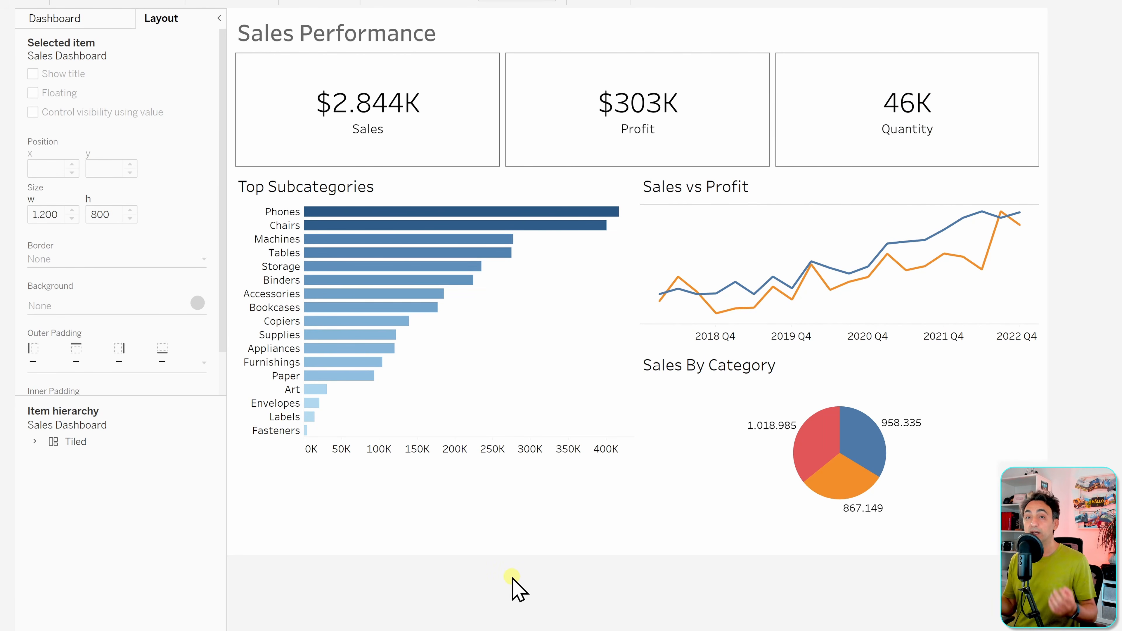